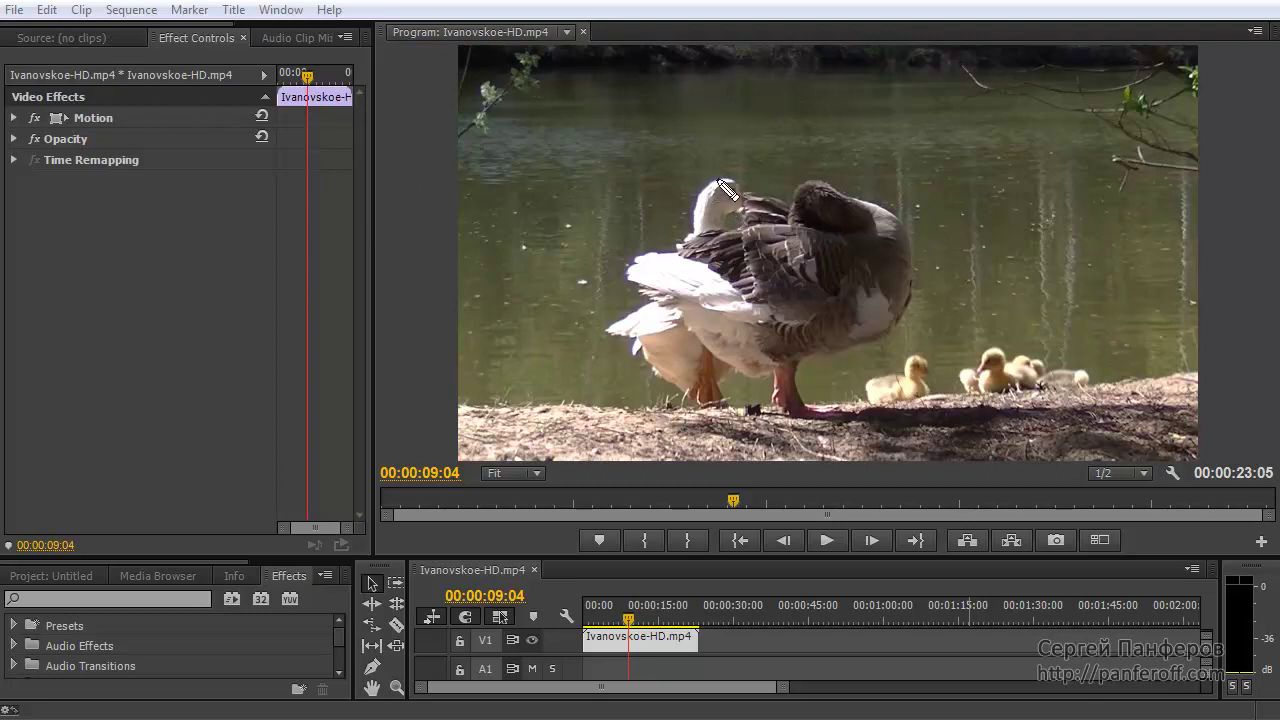
# Sketch a lens diagram beside the goose: lens shape, frame line and rays across the goose.
pyautogui.moveTo(708, 186)
pyautogui.mouseDown()
pyautogui.moveTo(624, 272)
pyautogui.moveTo(619, 347)
pyautogui.moveTo(632, 358)
pyautogui.mouseUp()
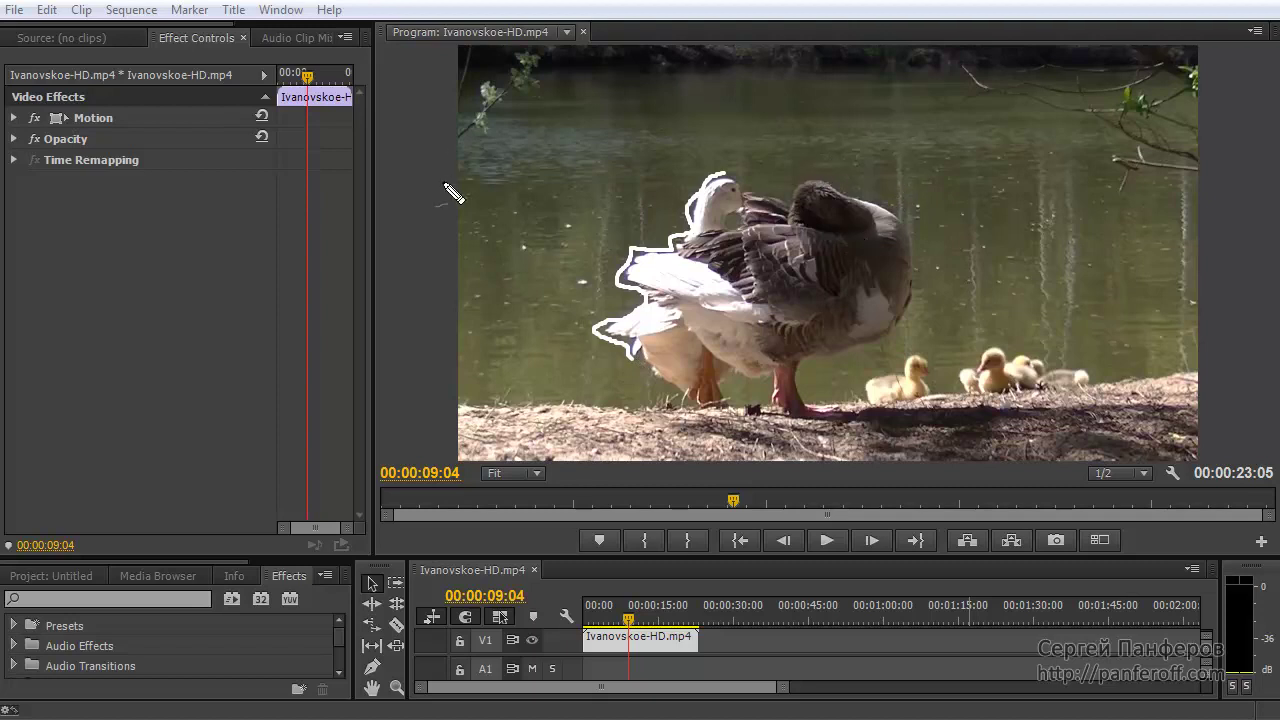
pyautogui.press('Escape')
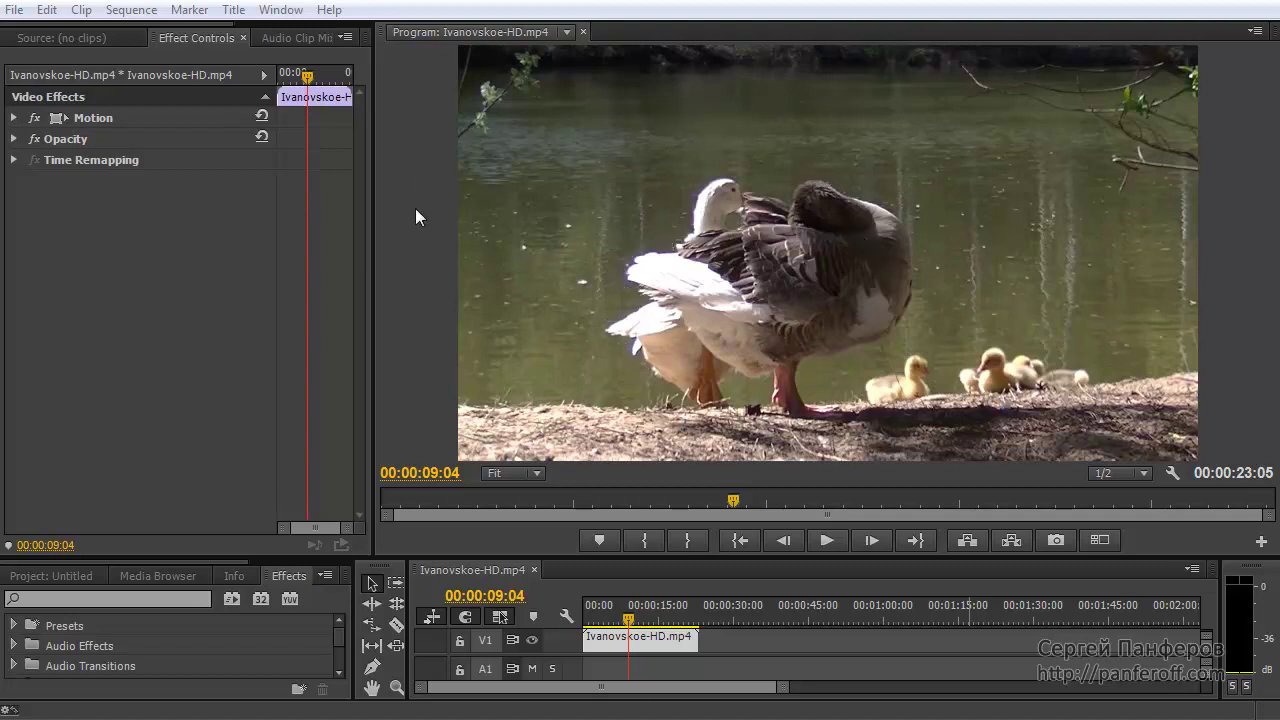
pyautogui.hotkey('ctrl', '2')
pyautogui.moveTo(461, 71)
pyautogui.mouseDown()
pyautogui.moveTo(418, 170)
pyautogui.moveTo(501, 408)
pyautogui.moveTo(452, 508)
pyautogui.mouseUp()
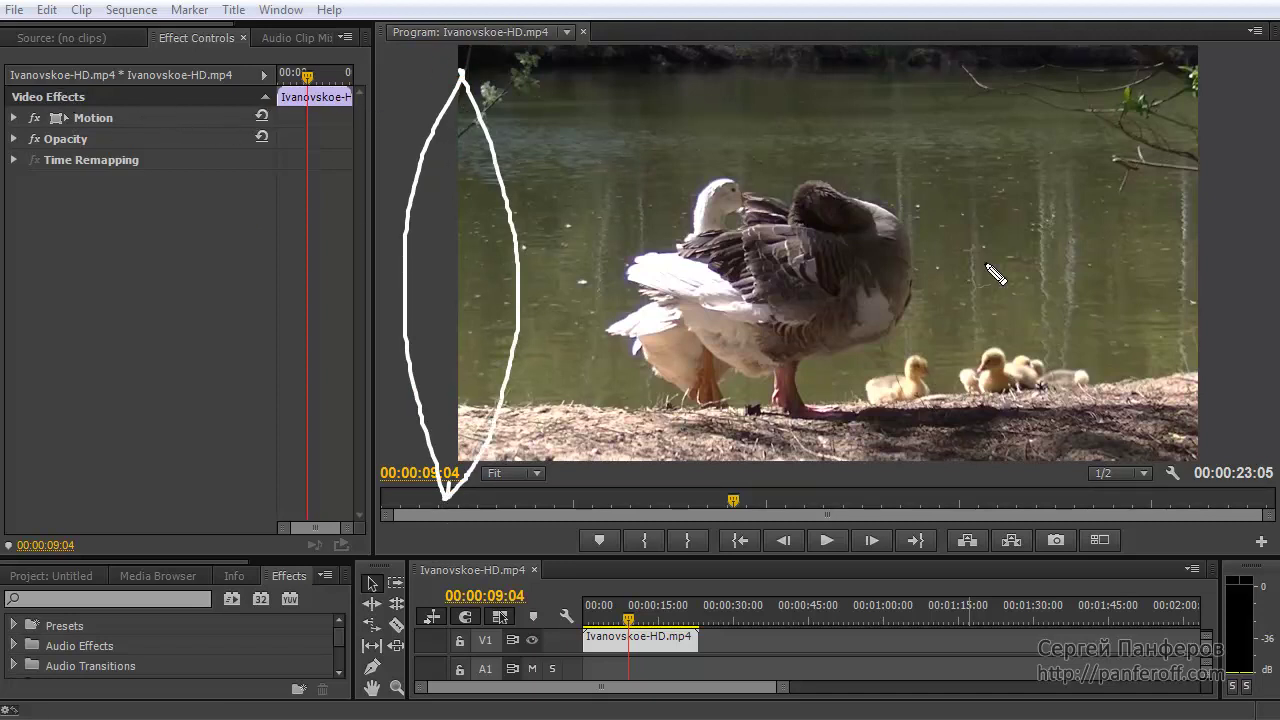
pyautogui.moveTo(941, 90); pyautogui.dragTo(964, 512)
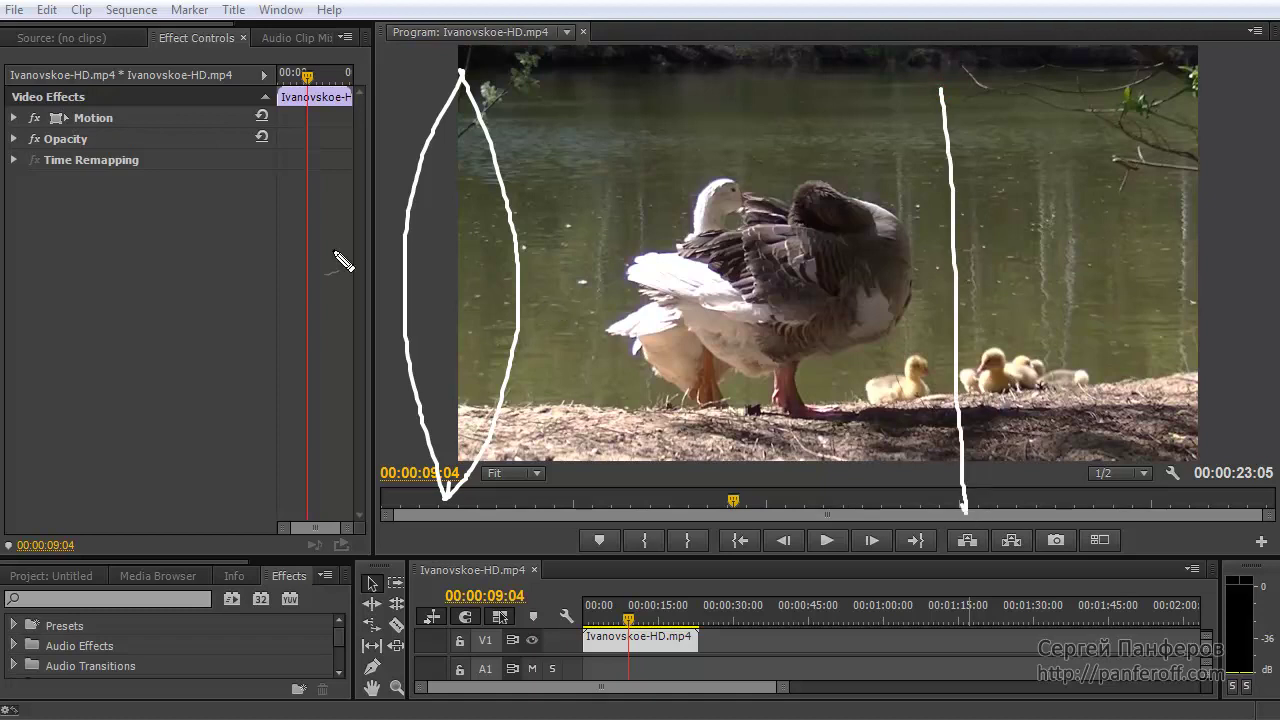
pyautogui.moveTo(34, 100); pyautogui.dragTo(460, 103)
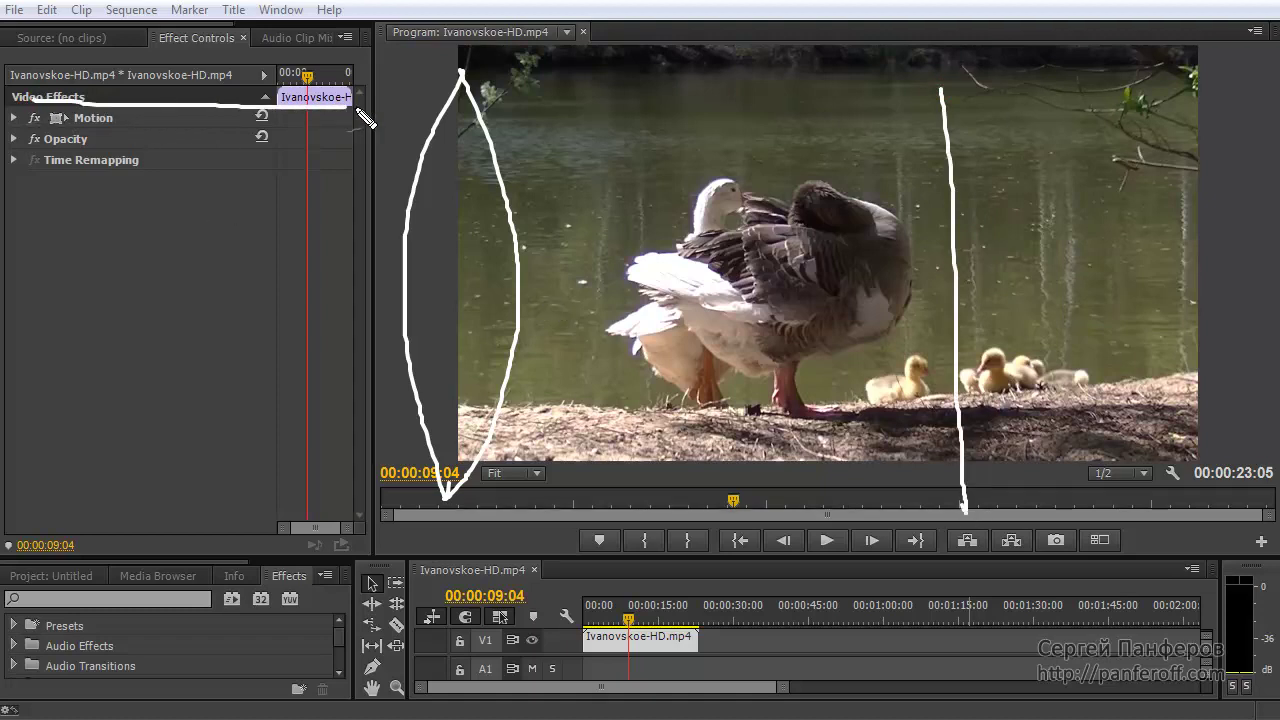
pyautogui.moveTo(26, 463); pyautogui.dragTo(440, 463)
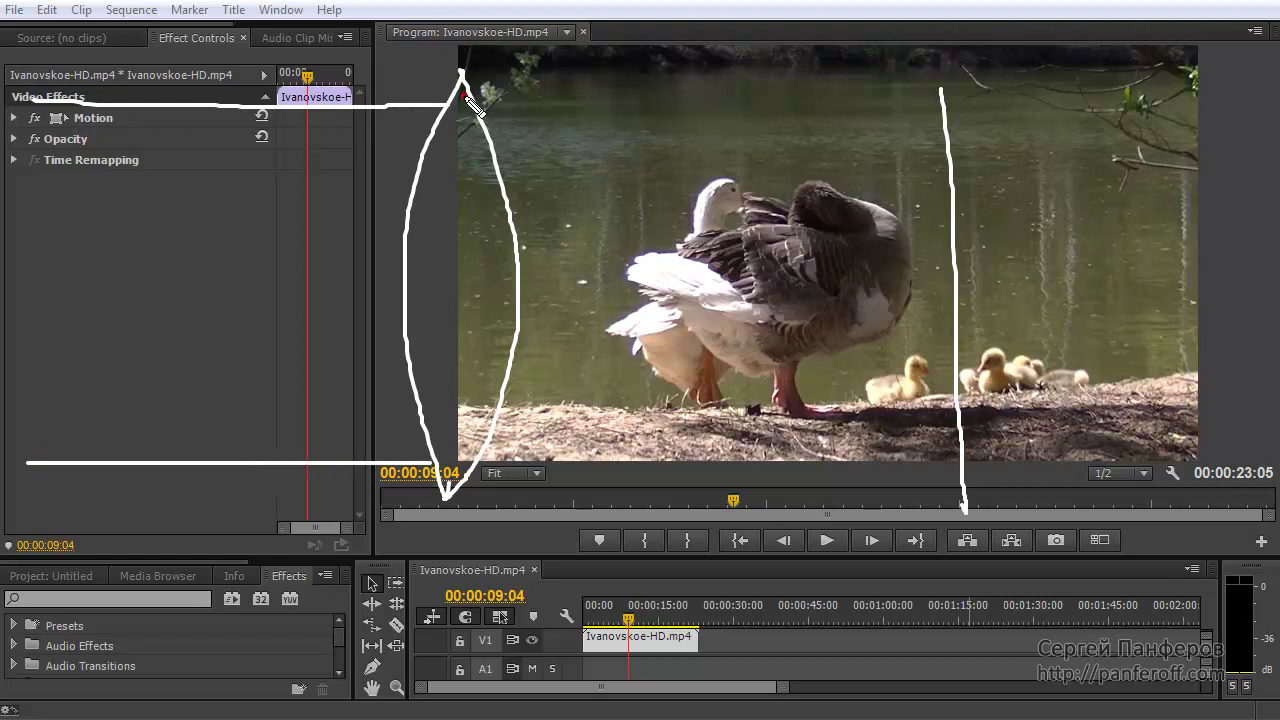
pyautogui.moveTo(466, 96); pyautogui.dragTo(955, 265)
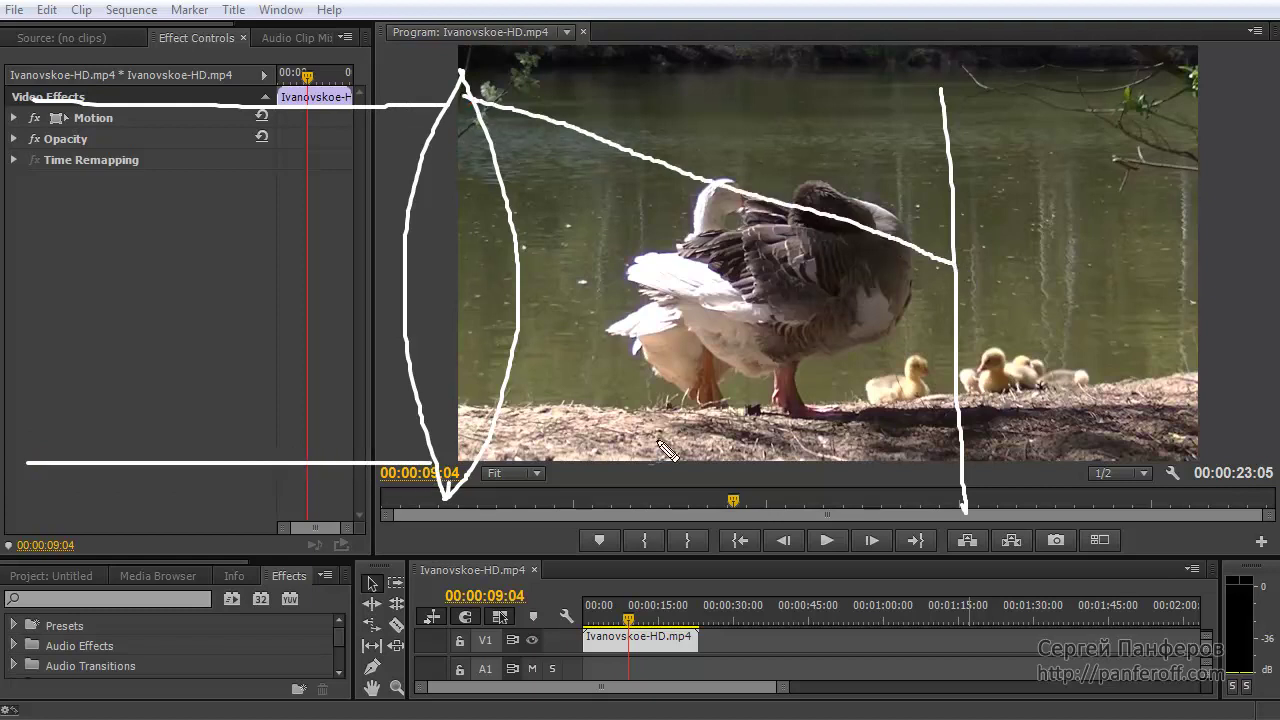
pyautogui.moveTo(480, 452)
pyautogui.mouseDown()
pyautogui.moveTo(880, 272)
pyautogui.moveTo(953, 266)
pyautogui.mouseUp()
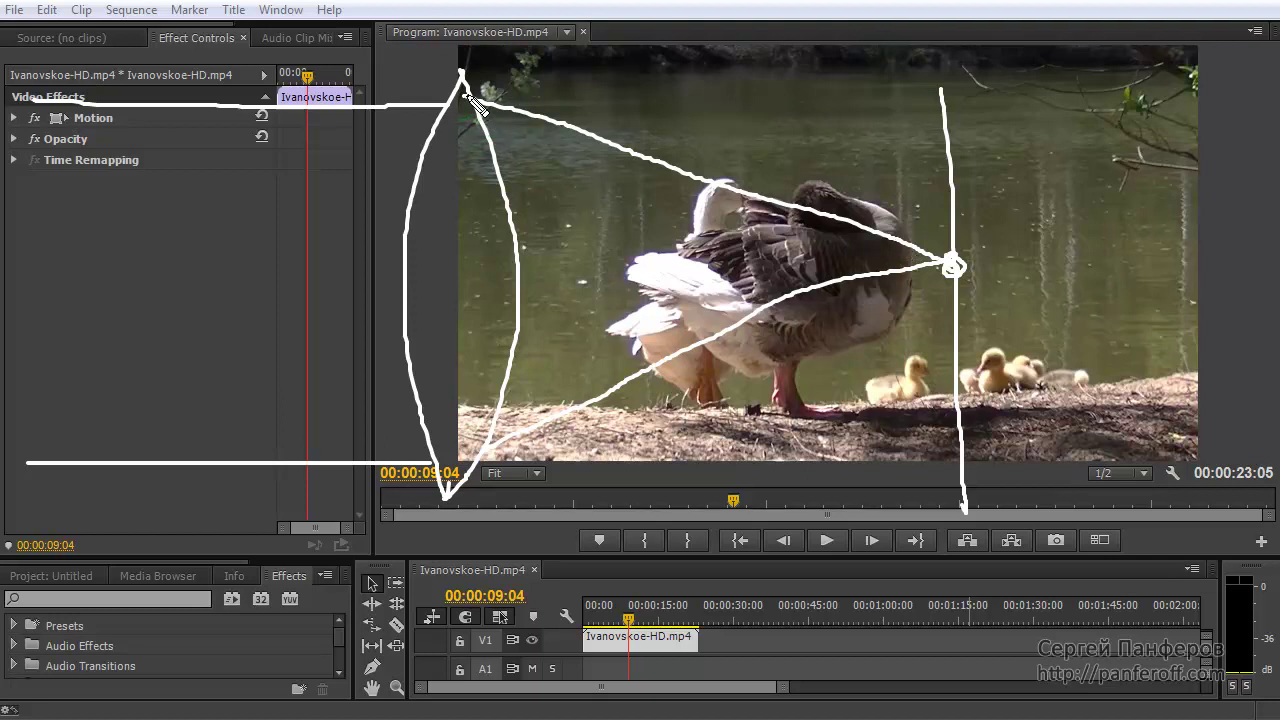
# Add green and blue rays from the lens tips across the goose.
pyautogui.moveTo(486, 98); pyautogui.dragTo(1012, 263)
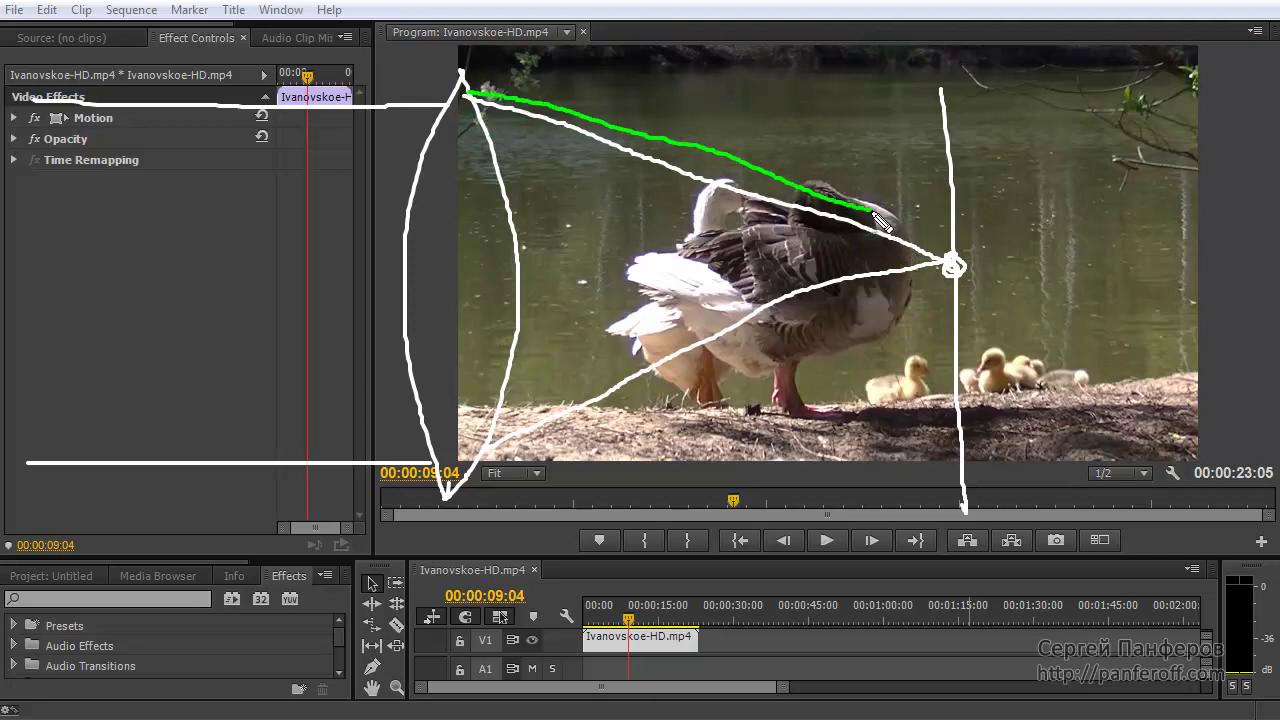
pyautogui.moveTo(480, 457)
pyautogui.mouseDown()
pyautogui.moveTo(1010, 254)
pyautogui.moveTo(1000, 266)
pyautogui.mouseUp()
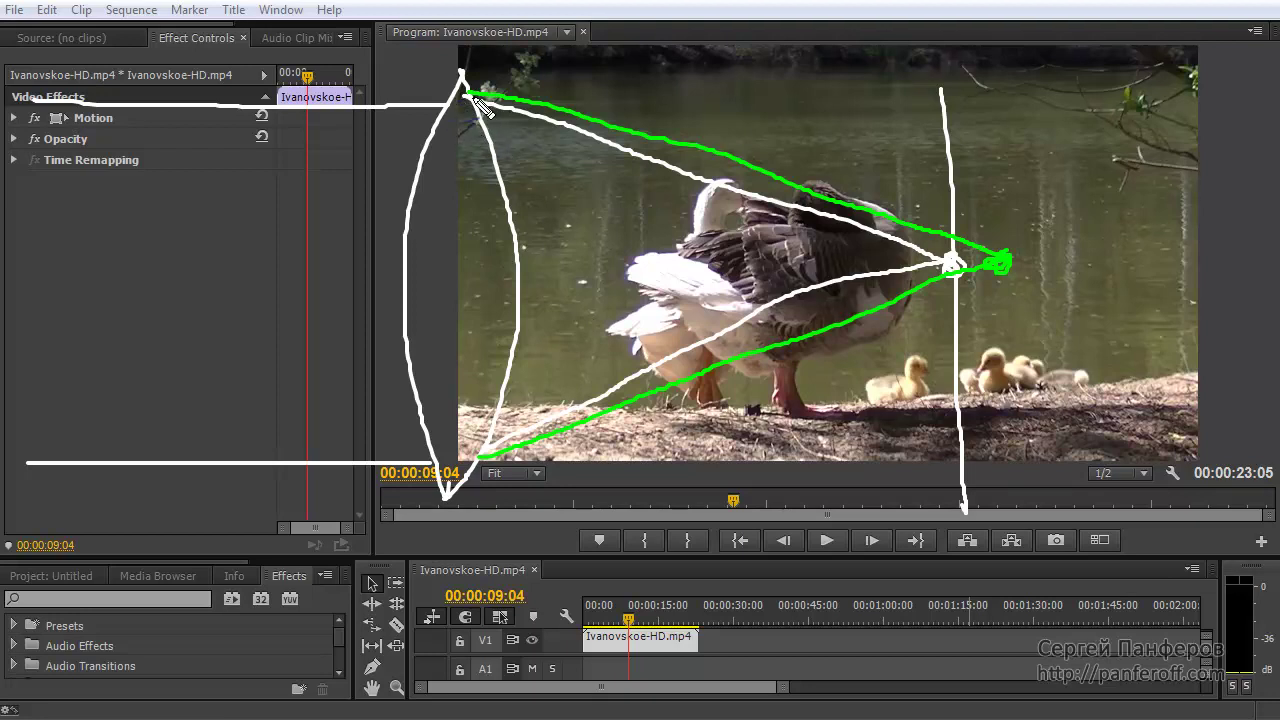
pyautogui.moveTo(452, 97); pyautogui.dragTo(1051, 259)
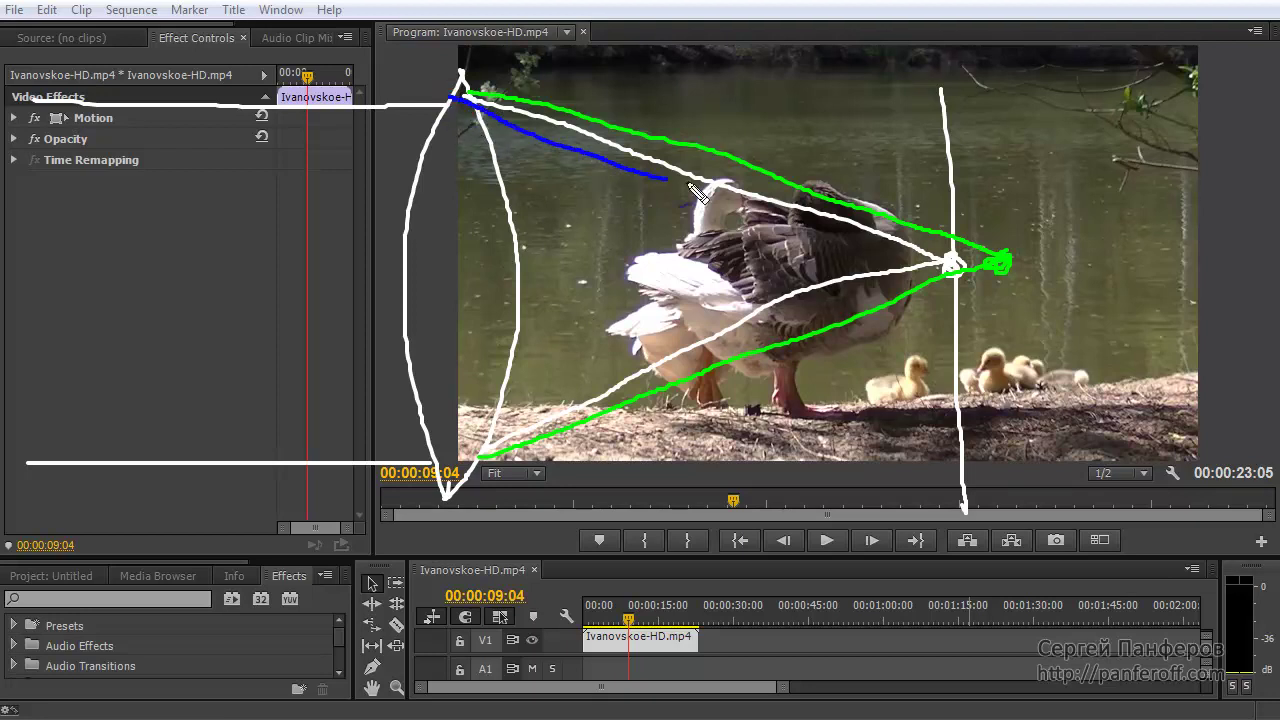
pyautogui.moveTo(475, 462)
pyautogui.mouseDown()
pyautogui.moveTo(1063, 255)
pyautogui.moveTo(1043, 263)
pyautogui.mouseUp()
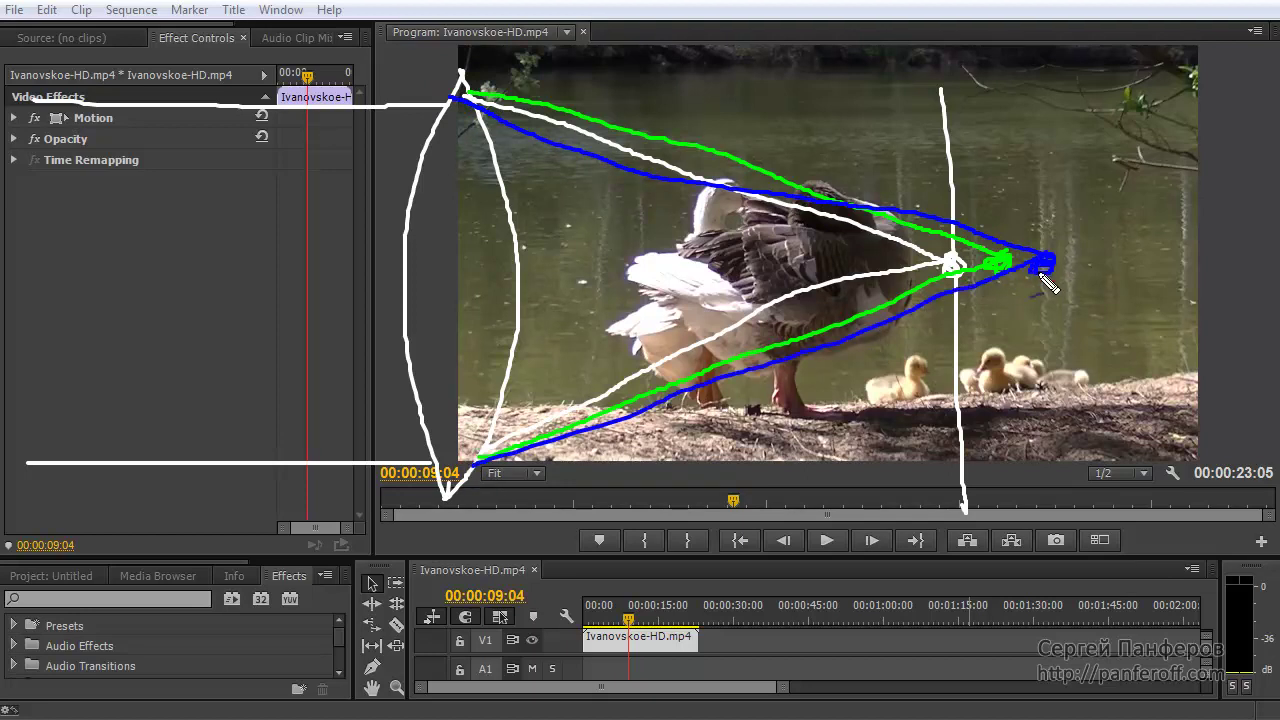
# Draw red rays, a vertical line and an arrow over the goose, then clear the annotations.
pyautogui.press('r')
pyautogui.moveTo(472, 108)
pyautogui.mouseDown()
pyautogui.moveTo(900, 262)
pyautogui.moveTo(455, 472)
pyautogui.mouseUp()
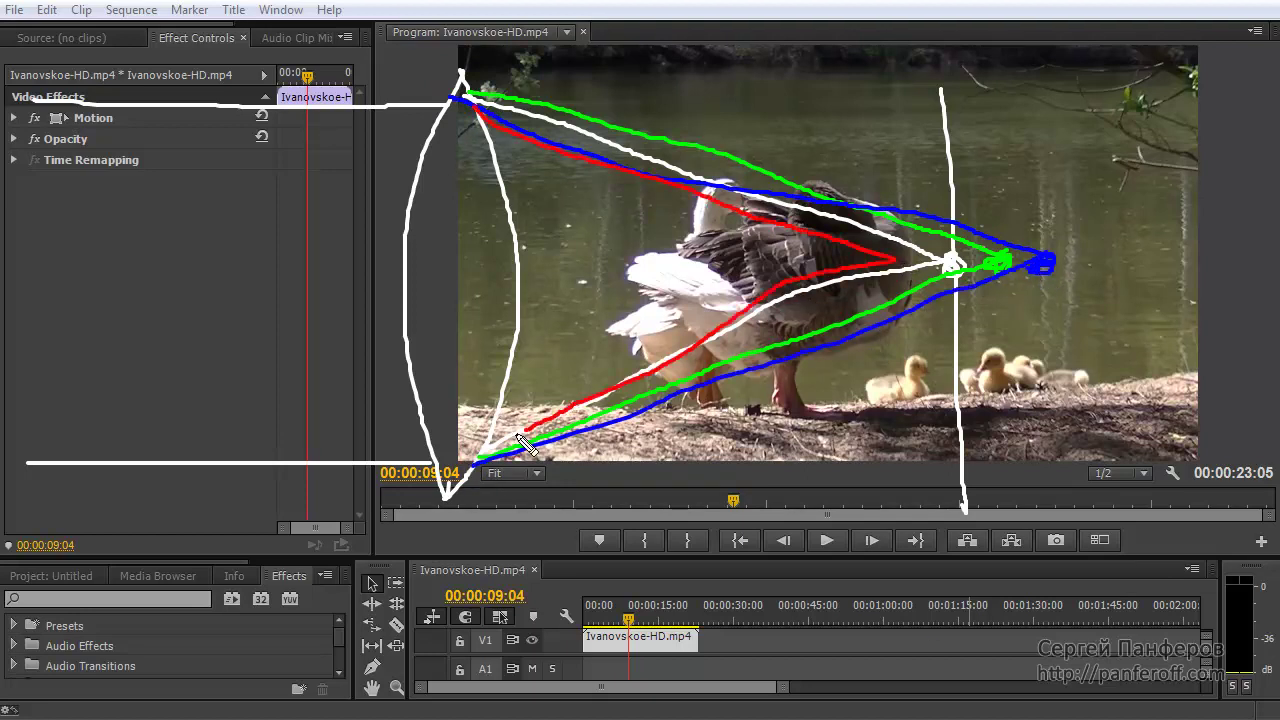
pyautogui.moveTo(906, 259); pyautogui.dragTo(892, 262)
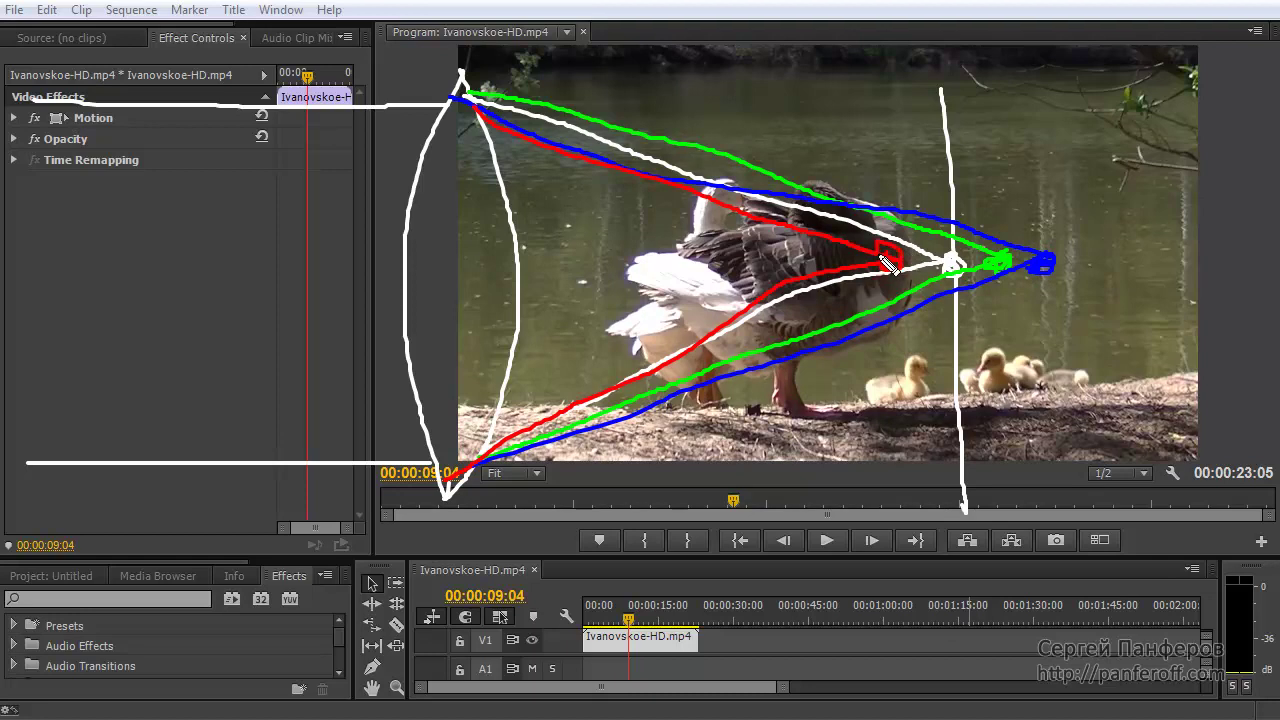
pyautogui.moveTo(941, 84); pyautogui.dragTo(966, 518)
pyautogui.moveTo(915, 182); pyautogui.dragTo(886, 310)
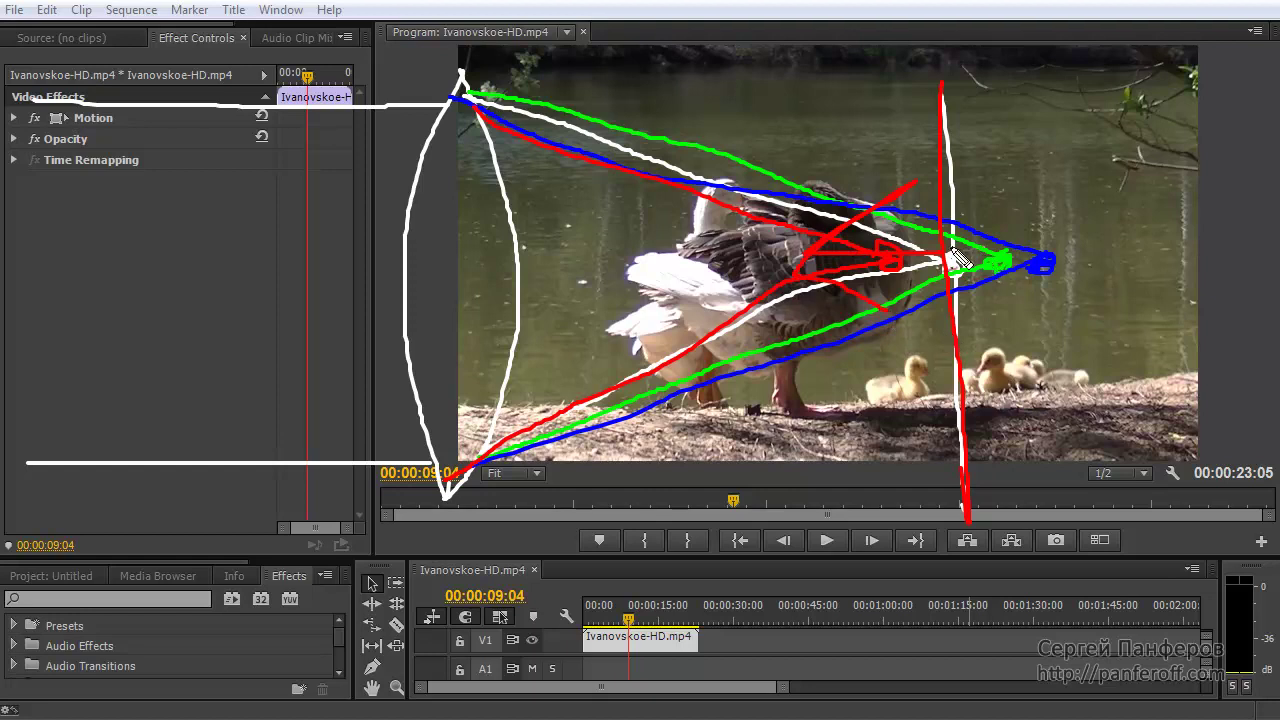
pyautogui.moveTo(972, 254); pyautogui.dragTo(998, 305)
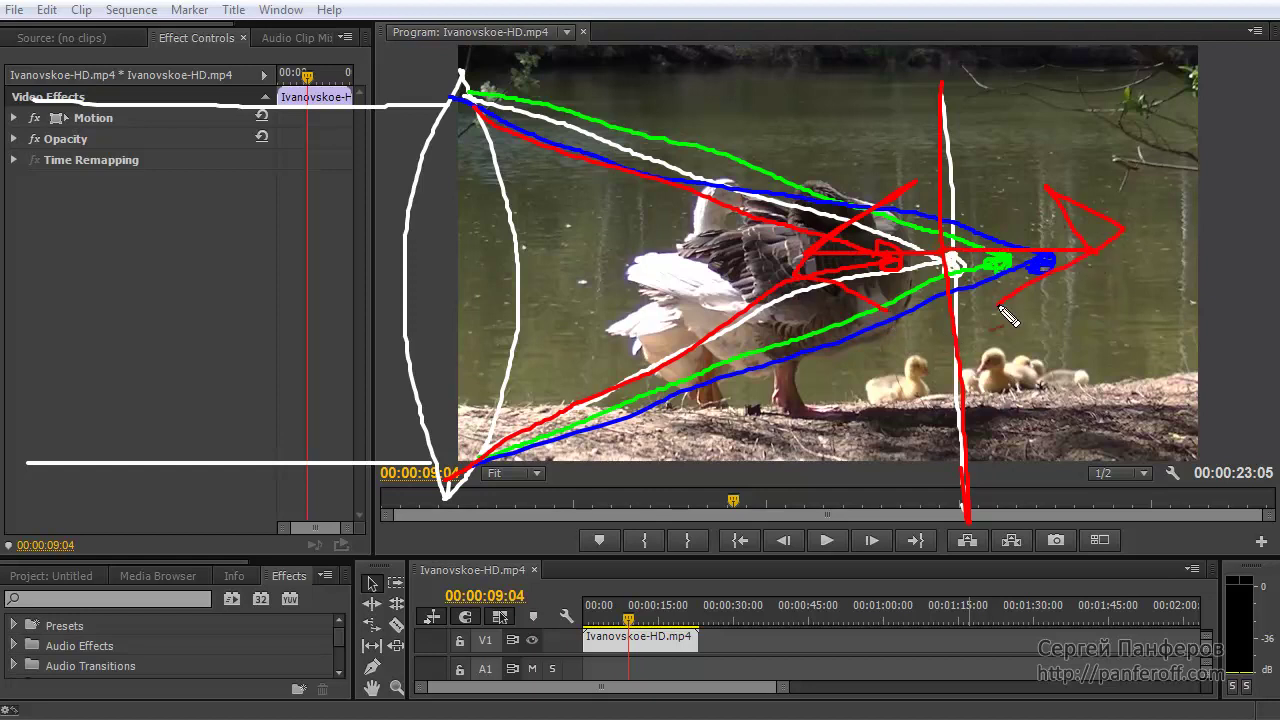
pyautogui.press('Escape')
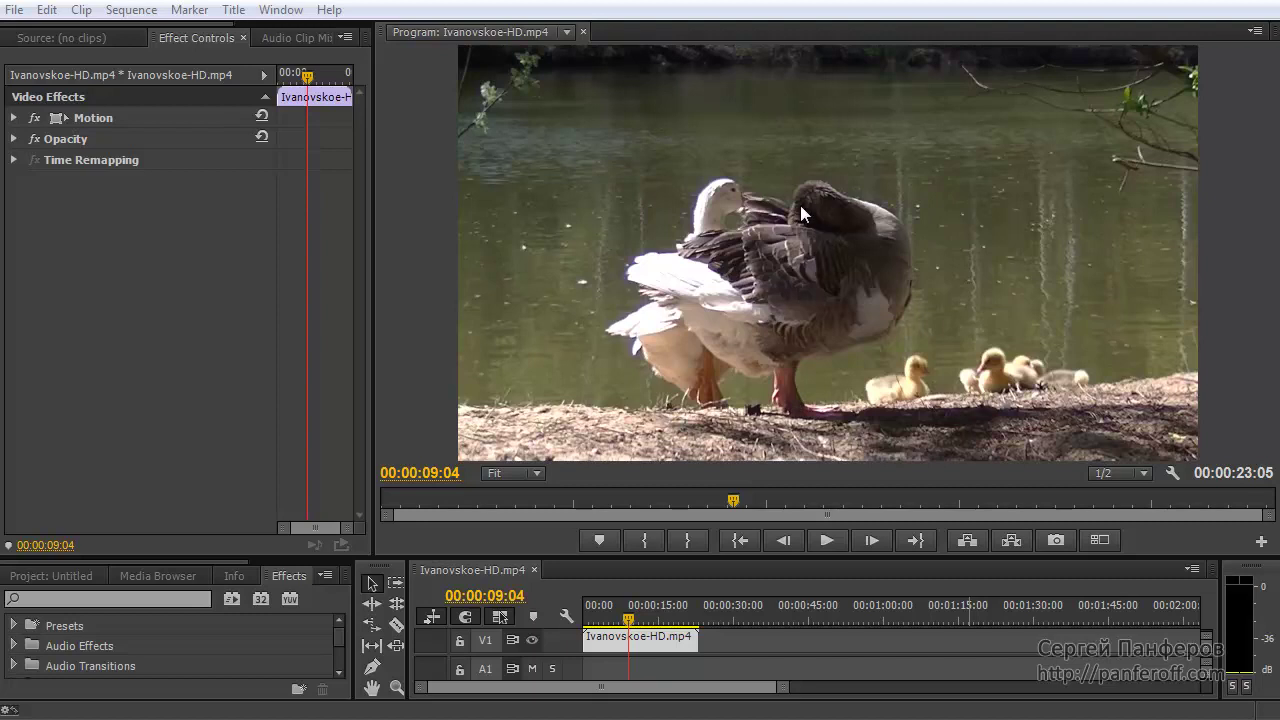
# Loop a red outline around the white goose's head and back, then clear it.
pyautogui.moveTo(672, 184)
pyautogui.mouseDown()
pyautogui.moveTo(622, 280)
pyautogui.moveTo(649, 383)
pyautogui.mouseUp()
pyautogui.press('Escape')
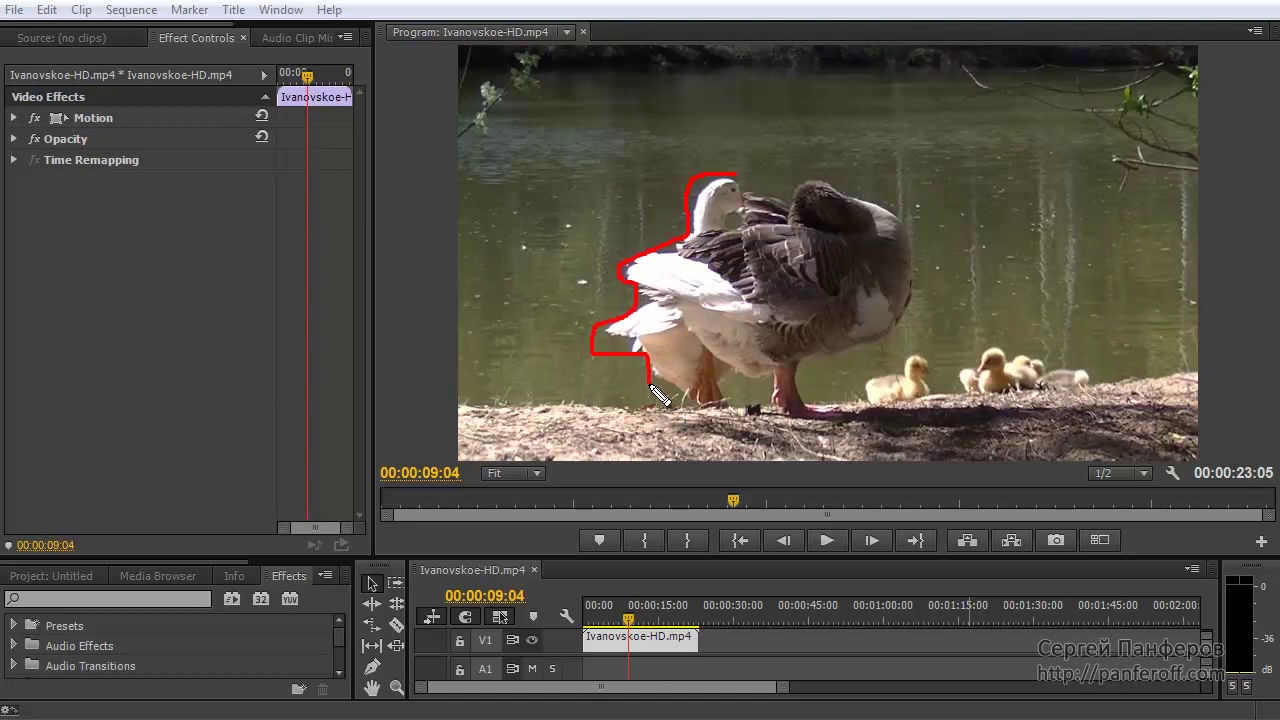
pyautogui.press('e')
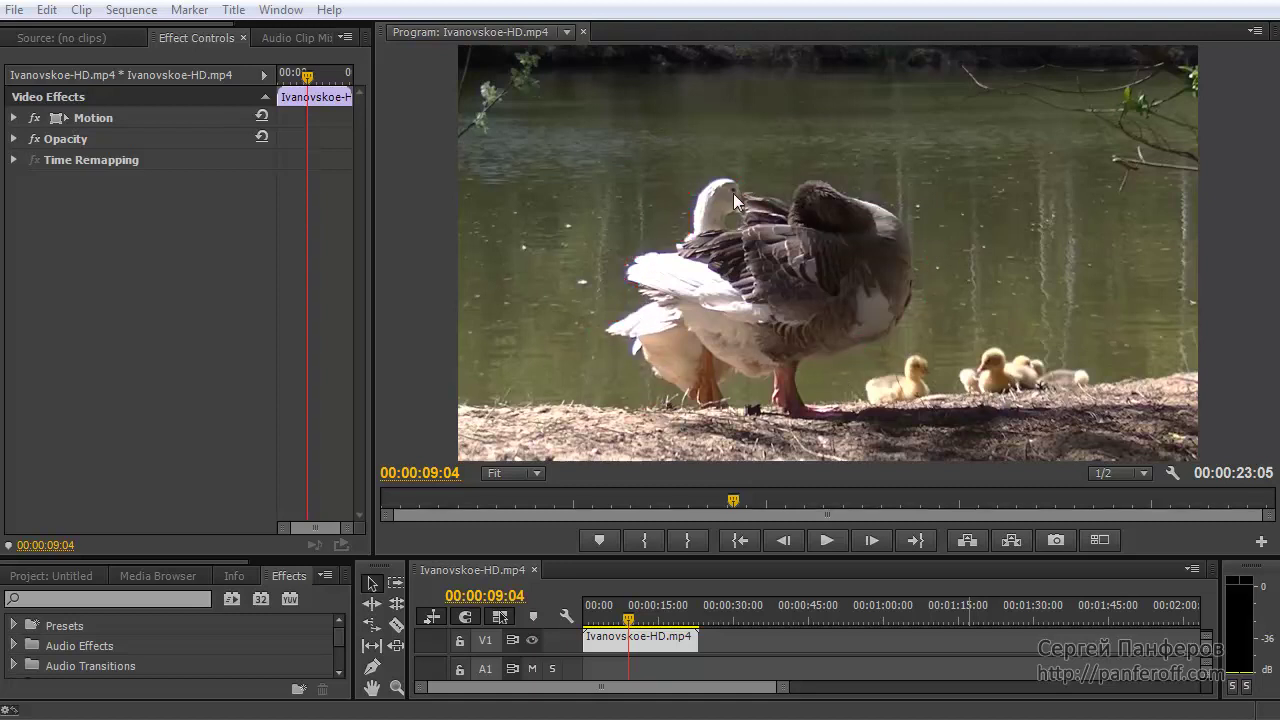
pyautogui.moveTo(735, 180); pyautogui.dragTo(699, 358)
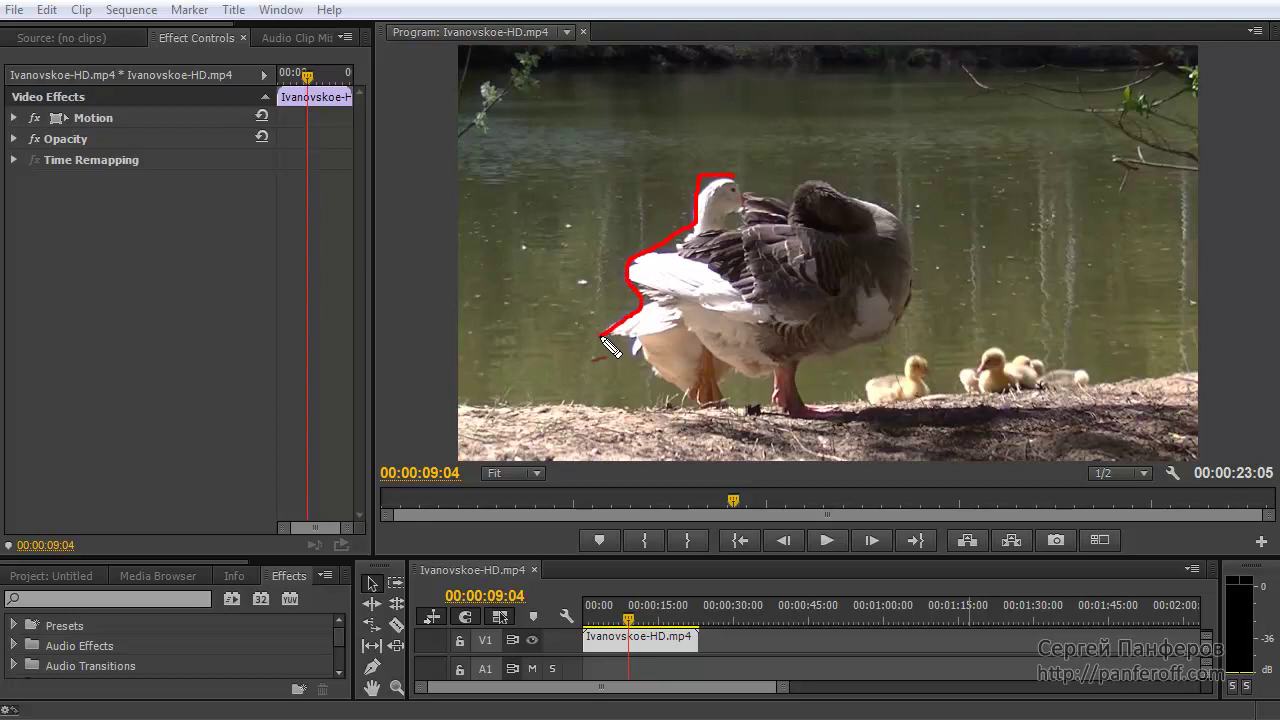
pyautogui.moveTo(900, 203); pyautogui.dragTo(820, 400)
pyautogui.press('Escape')
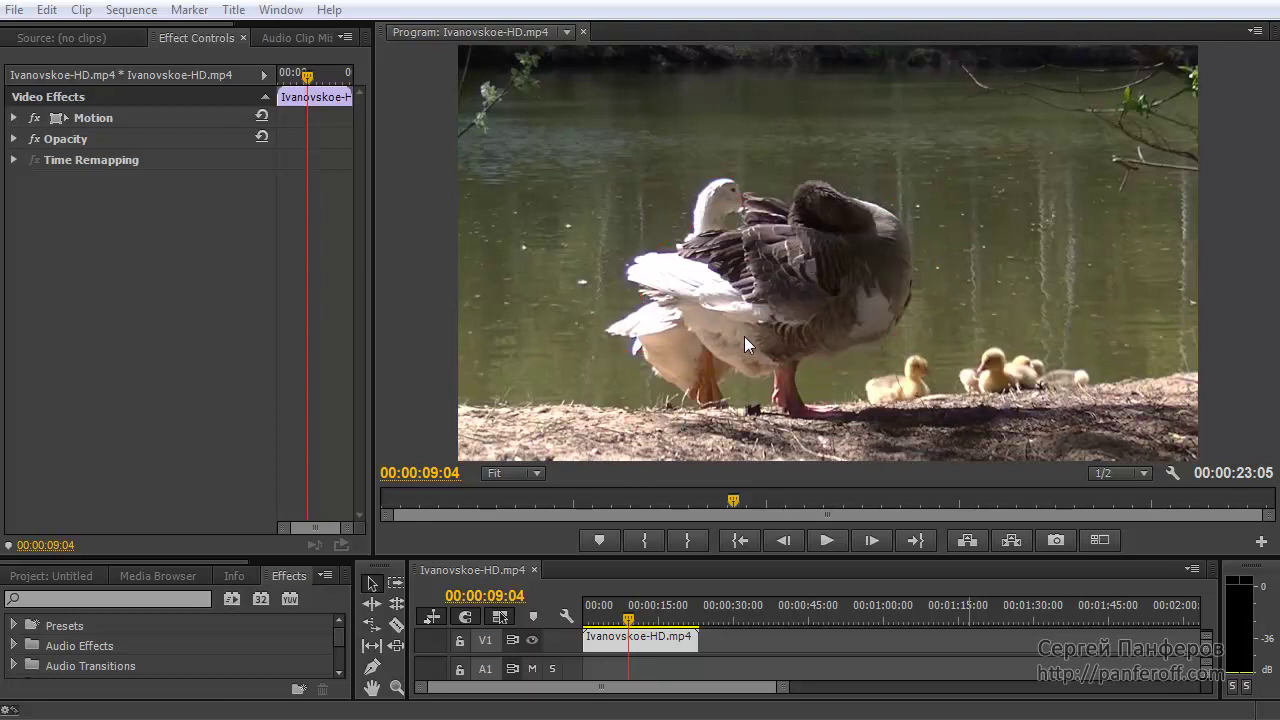
# Set the Program monitor zoom to 200% and pan to the goose's head.
pyautogui.click(536, 474)
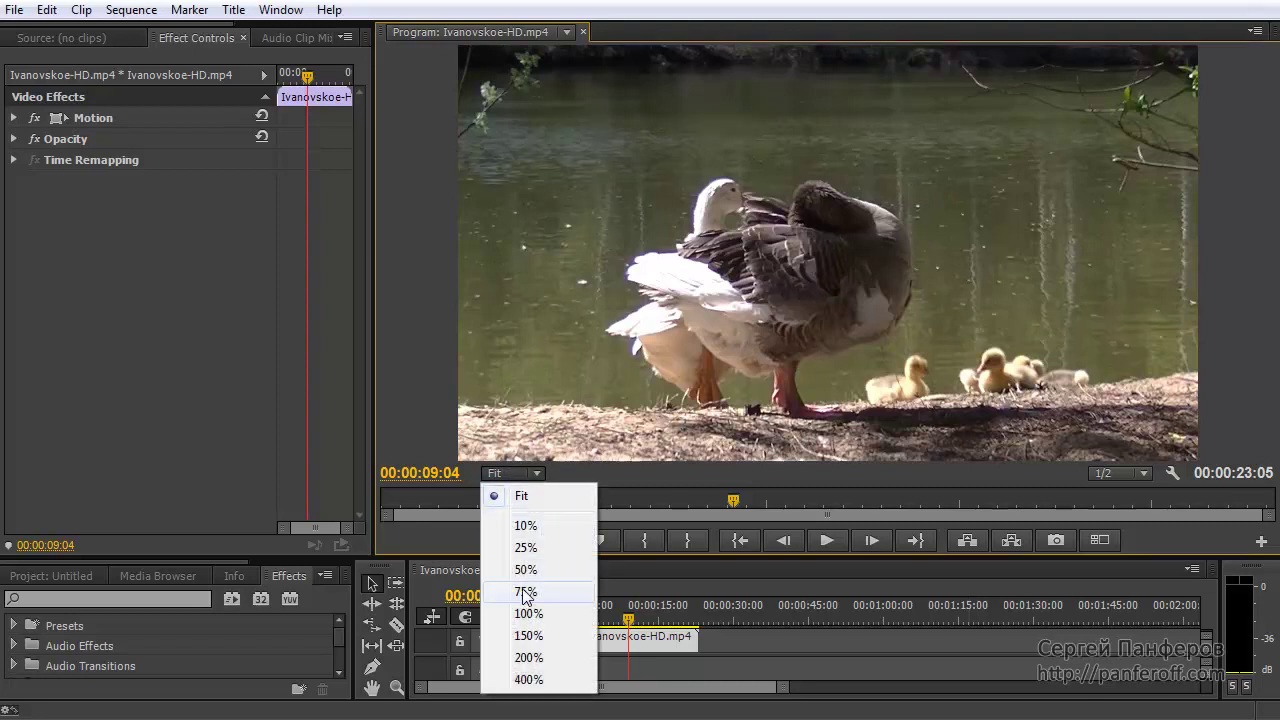
pyautogui.click(527, 658)
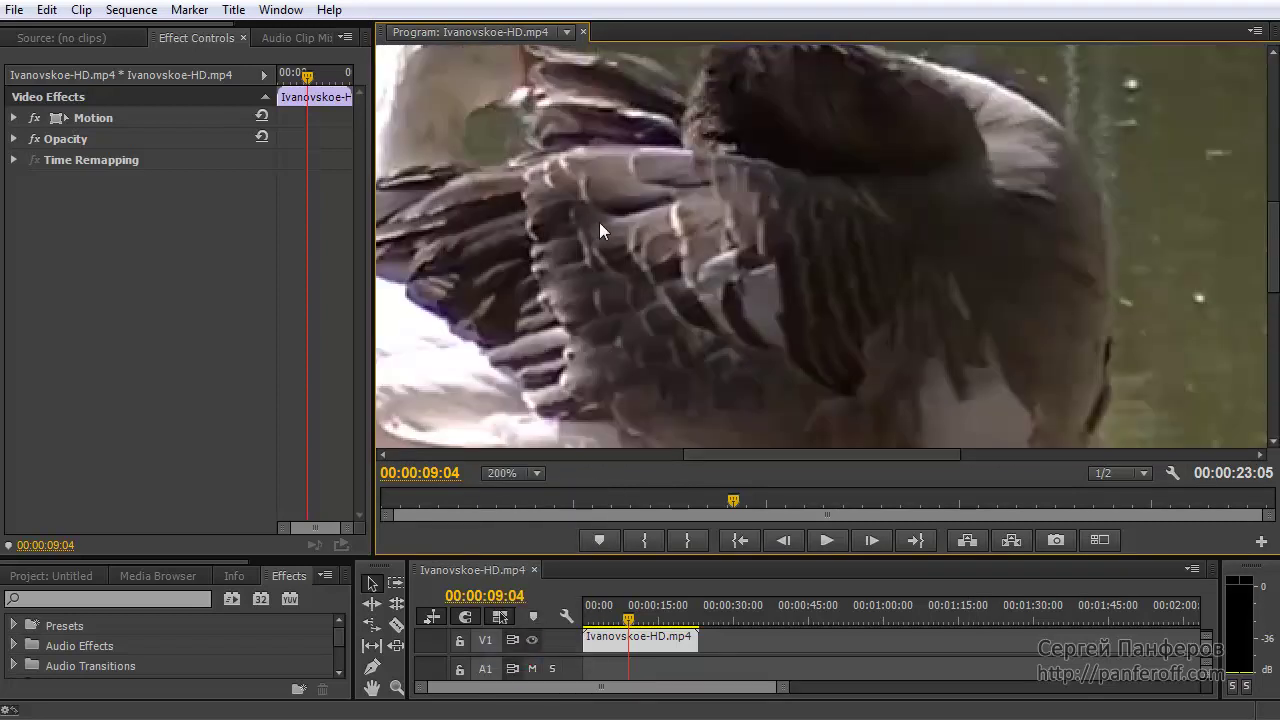
pyautogui.moveTo(769, 455); pyautogui.dragTo(665, 449)
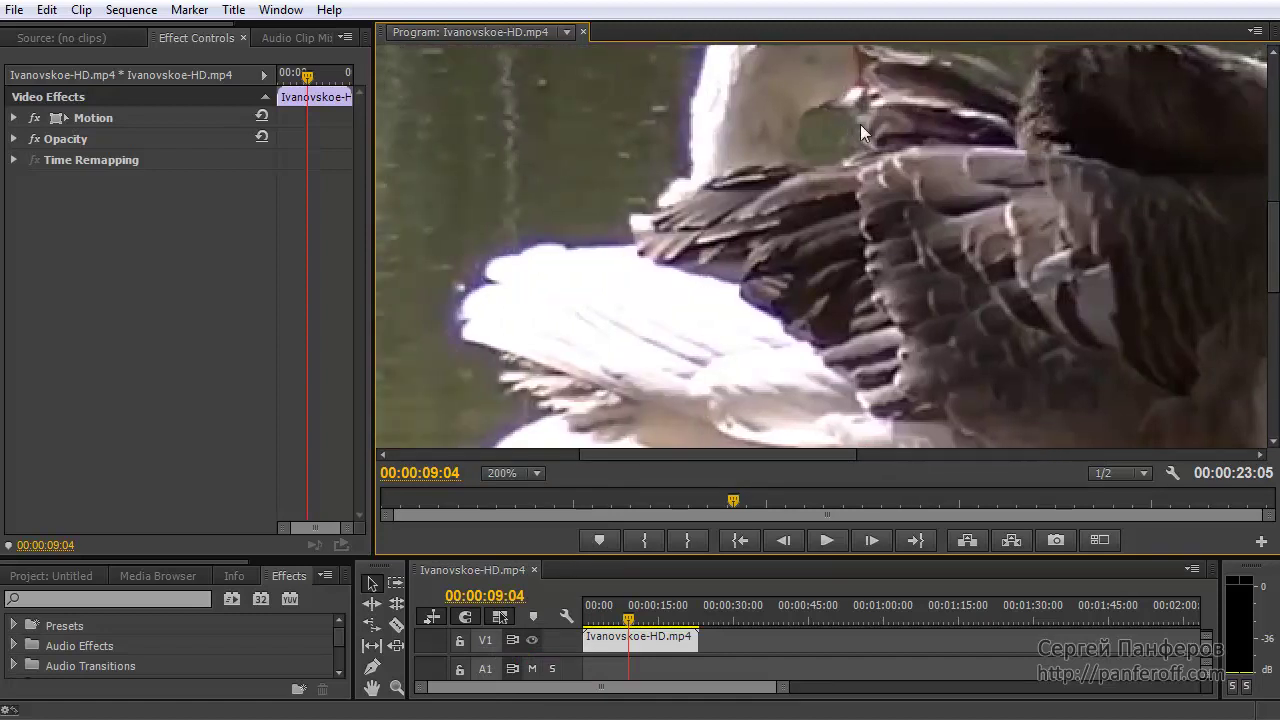
pyautogui.moveTo(1272, 290); pyautogui.dragTo(1272, 200)
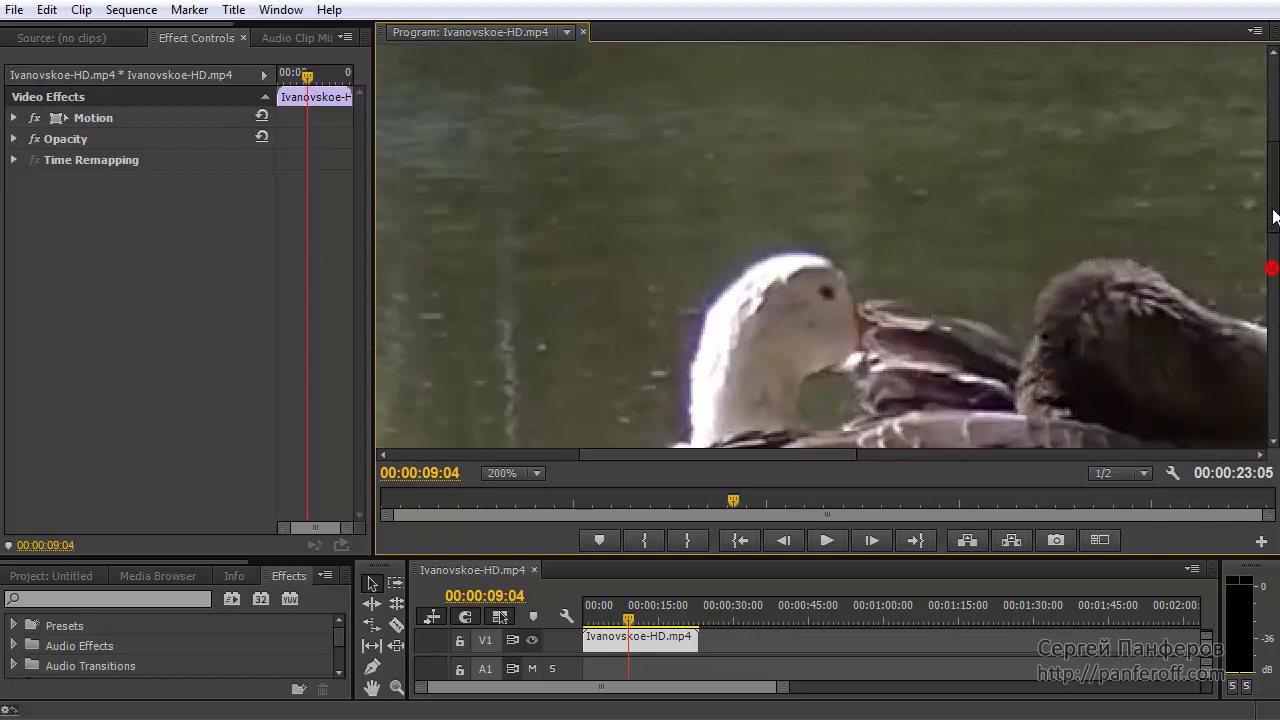
# Outline the goose's head and white wing in red, then clear the annotations.
pyautogui.moveTo(832, 48); pyautogui.dragTo(495, 432)
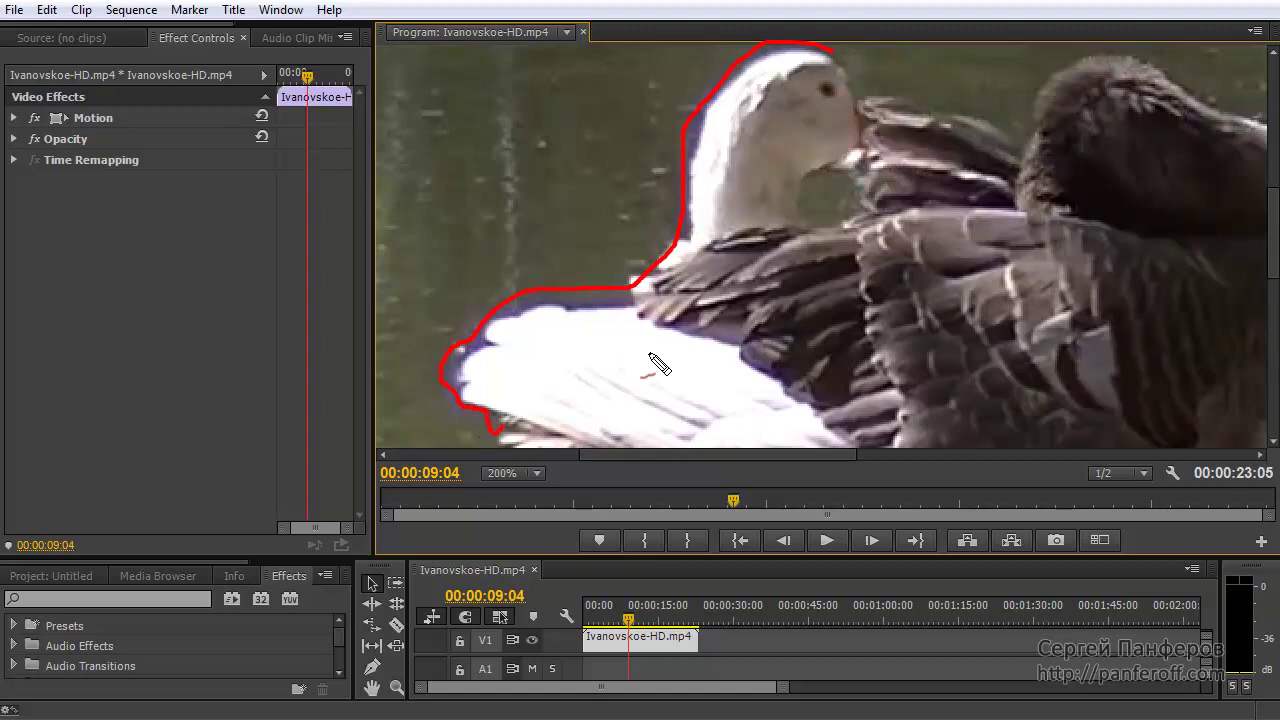
pyautogui.moveTo(655, 320); pyautogui.dragTo(810, 406)
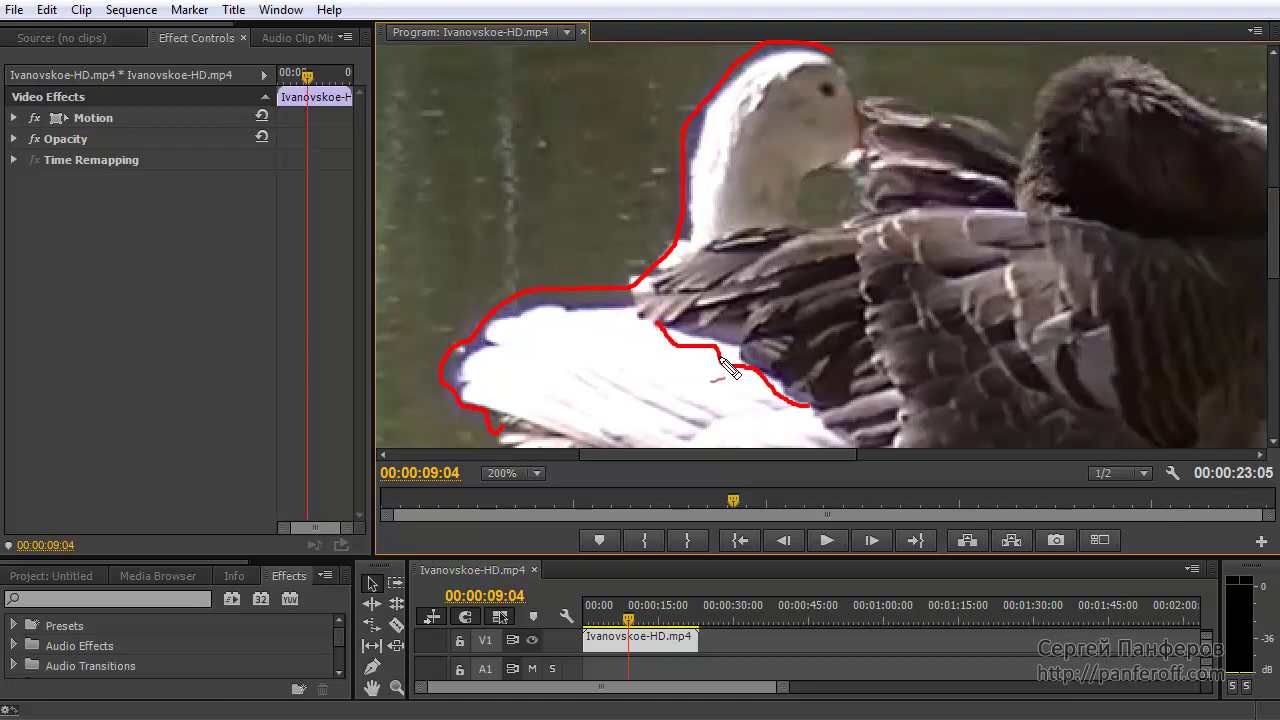
pyautogui.moveTo(640, 387); pyautogui.dragTo(650, 383)
pyautogui.press('Escape')
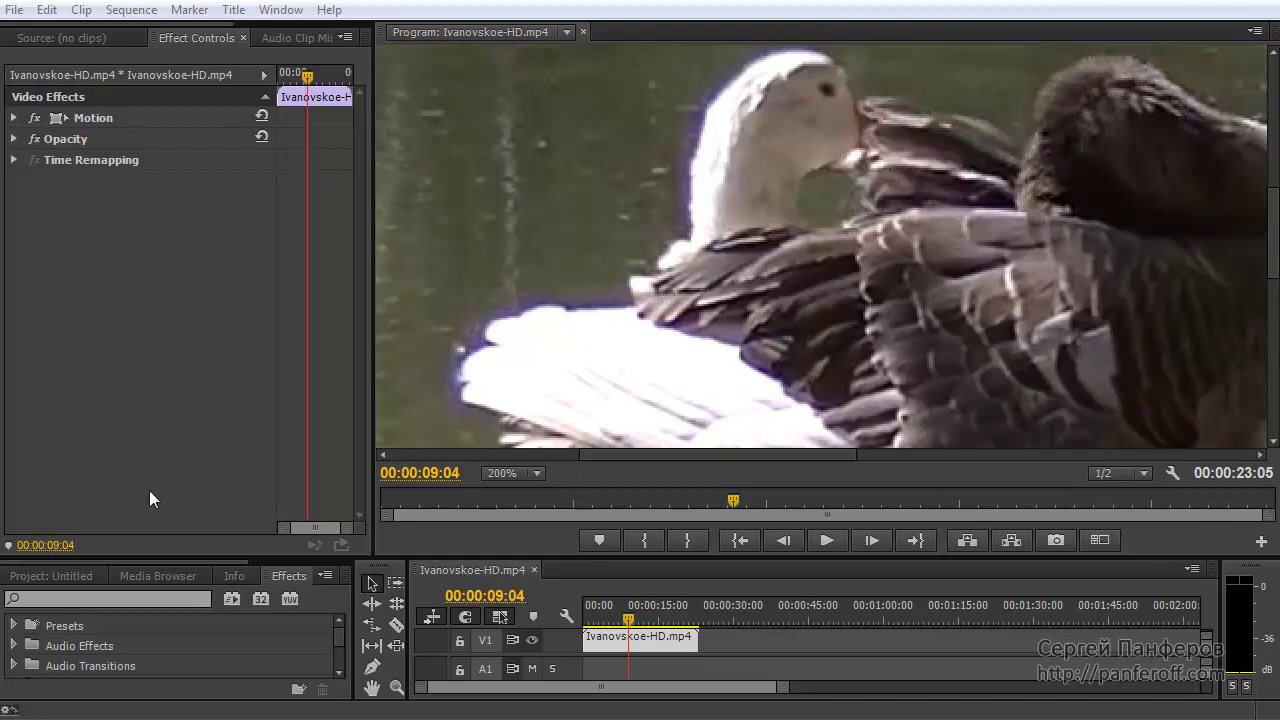
# Enlarge the Effects panel and expand Video Effects > Color Correction to reveal Change to Color.
pyautogui.click(288, 577)
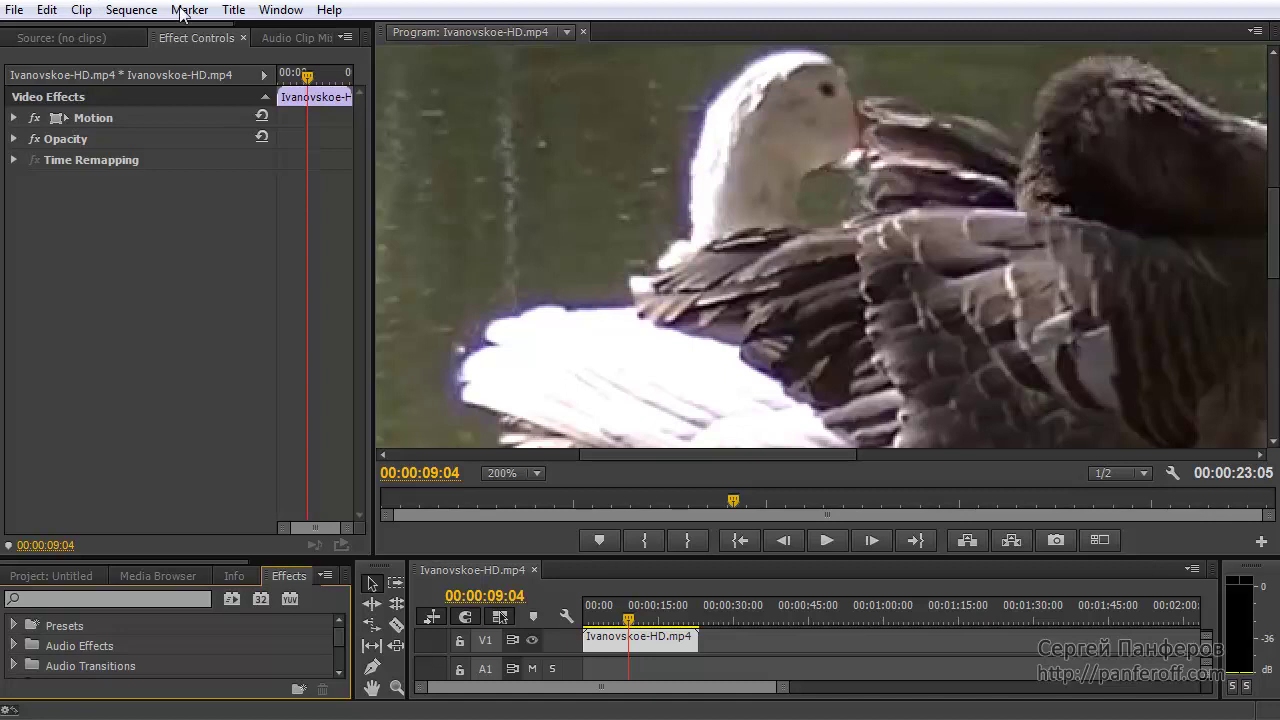
pyautogui.scroll(-2, 97, 640)
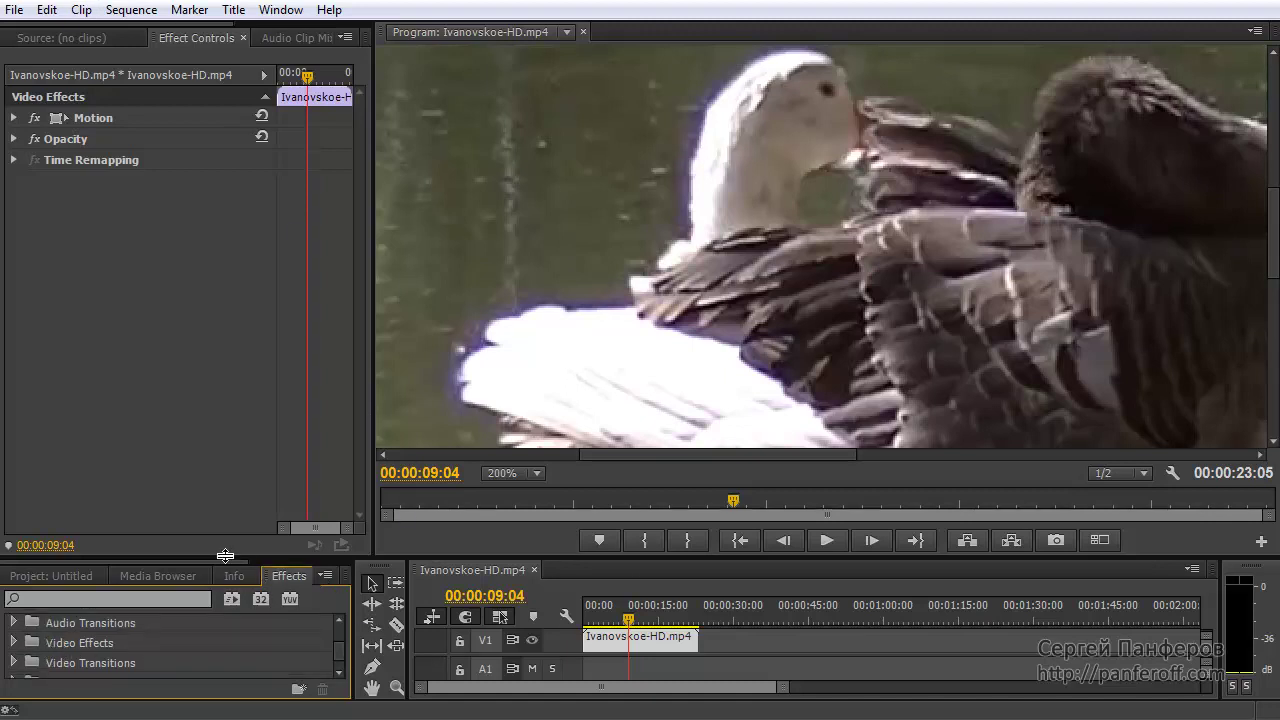
pyautogui.moveTo(225, 556); pyautogui.dragTo(230, 380)
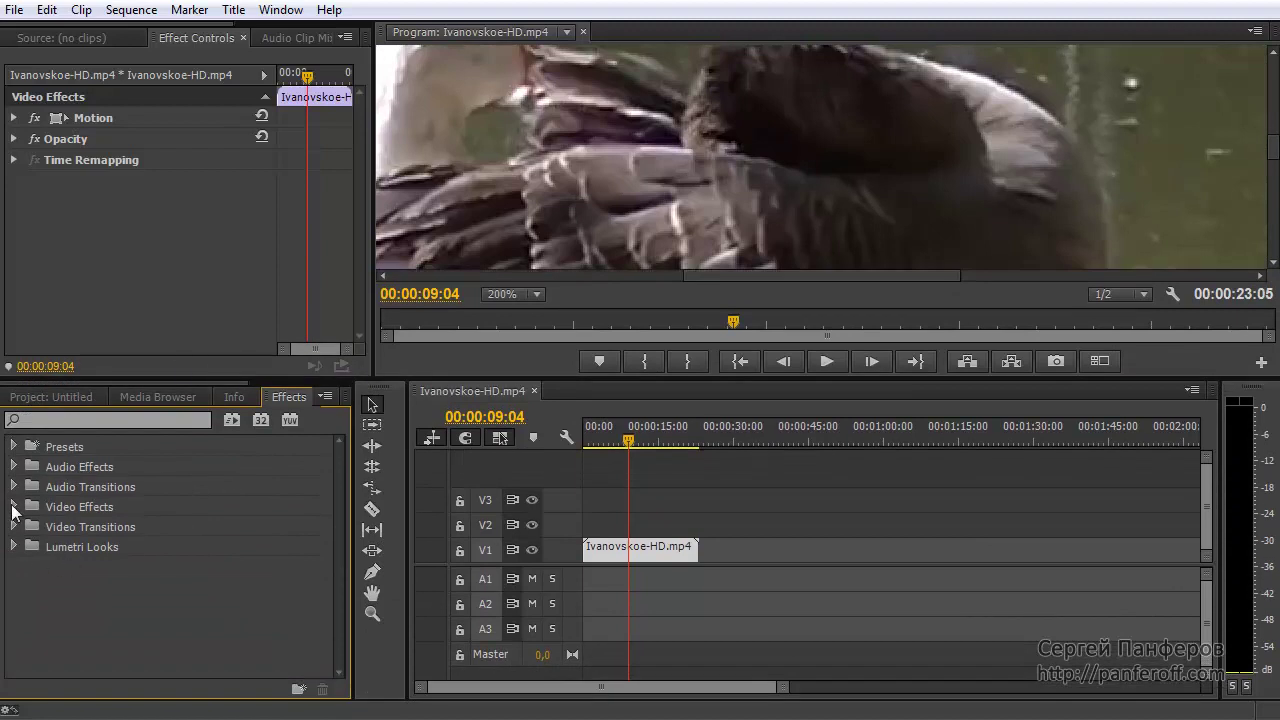
pyautogui.click(14, 507)
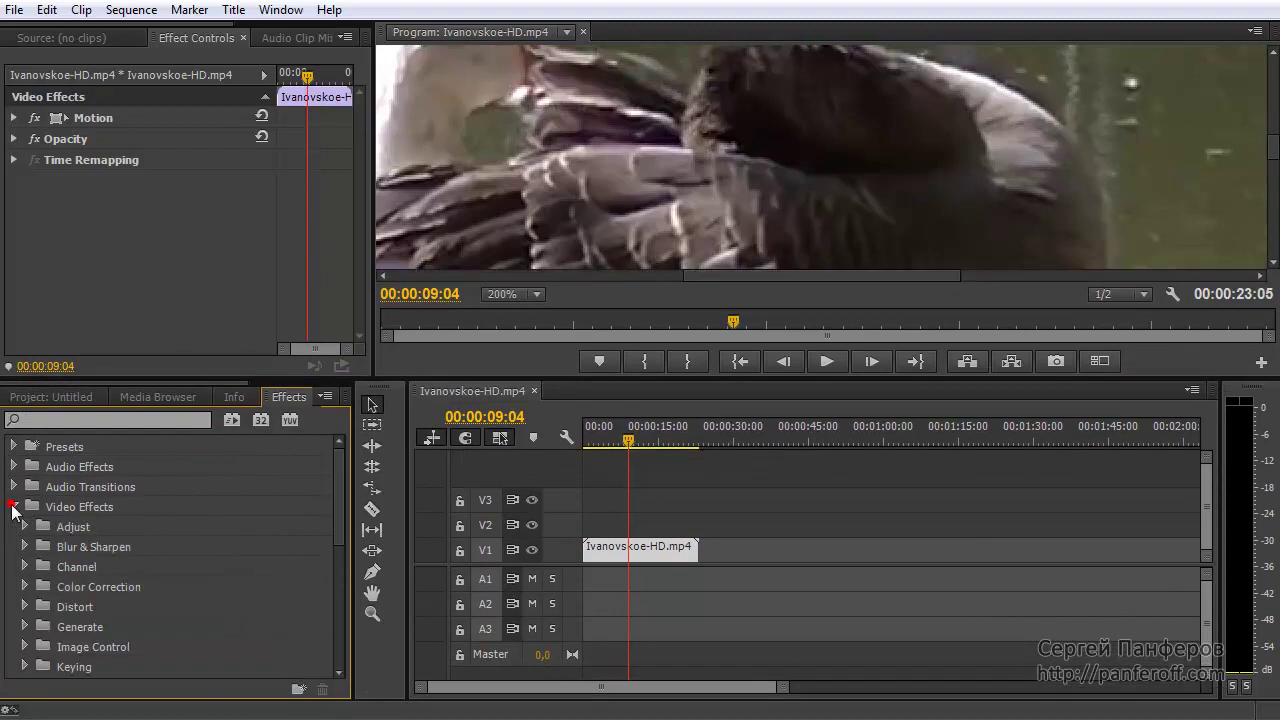
pyautogui.click(25, 587)
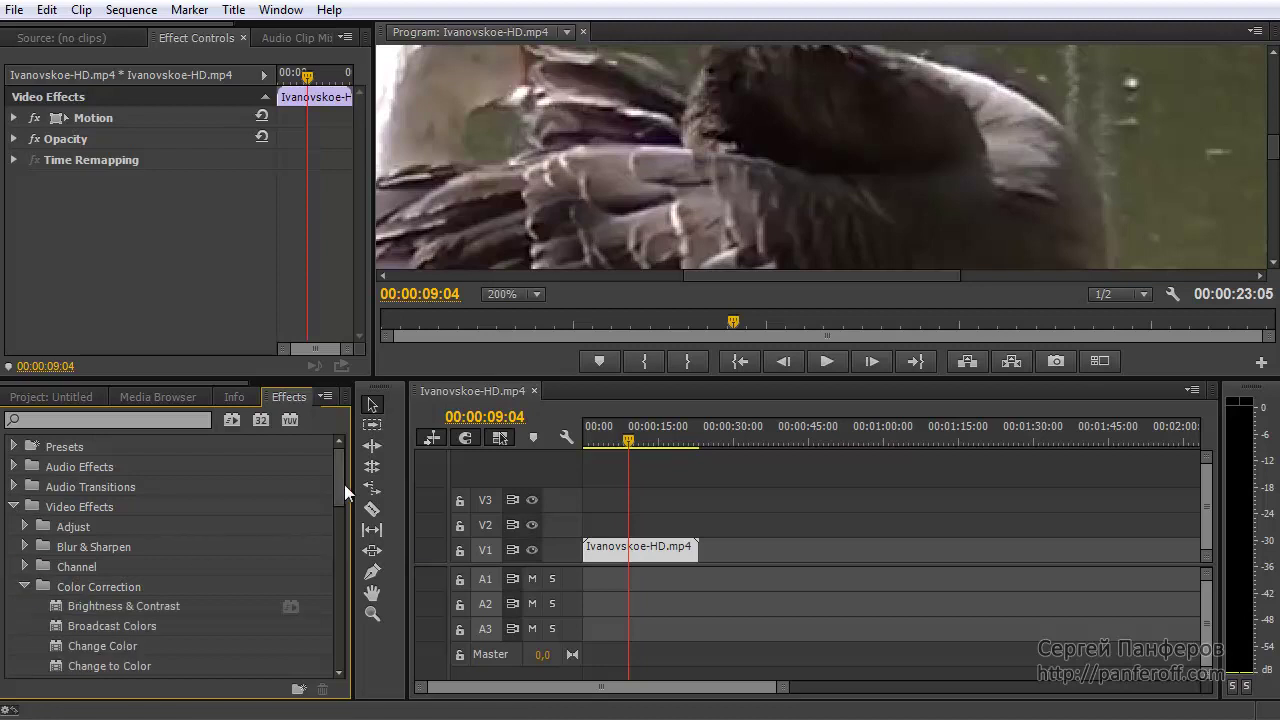
pyautogui.moveTo(340, 487); pyautogui.dragTo(346, 519)
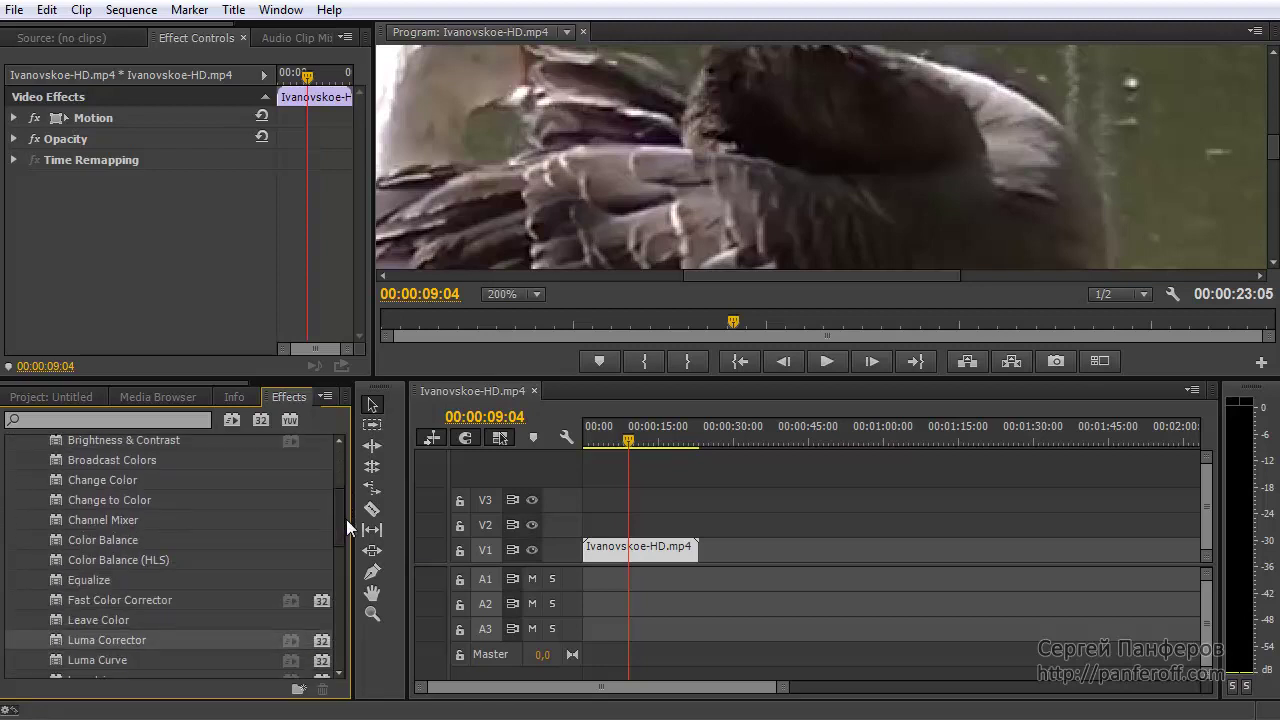
pyautogui.moveTo(56, 512); pyautogui.dragTo(46, 504)
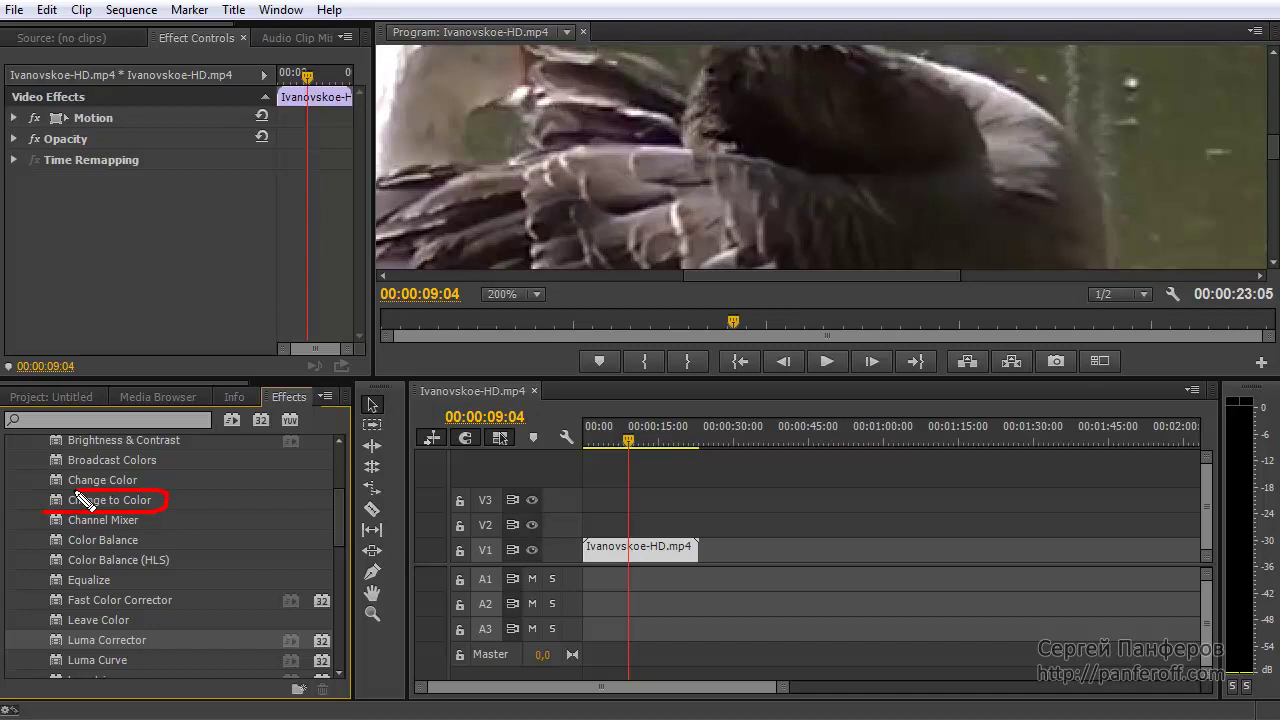
pyautogui.press('Escape')
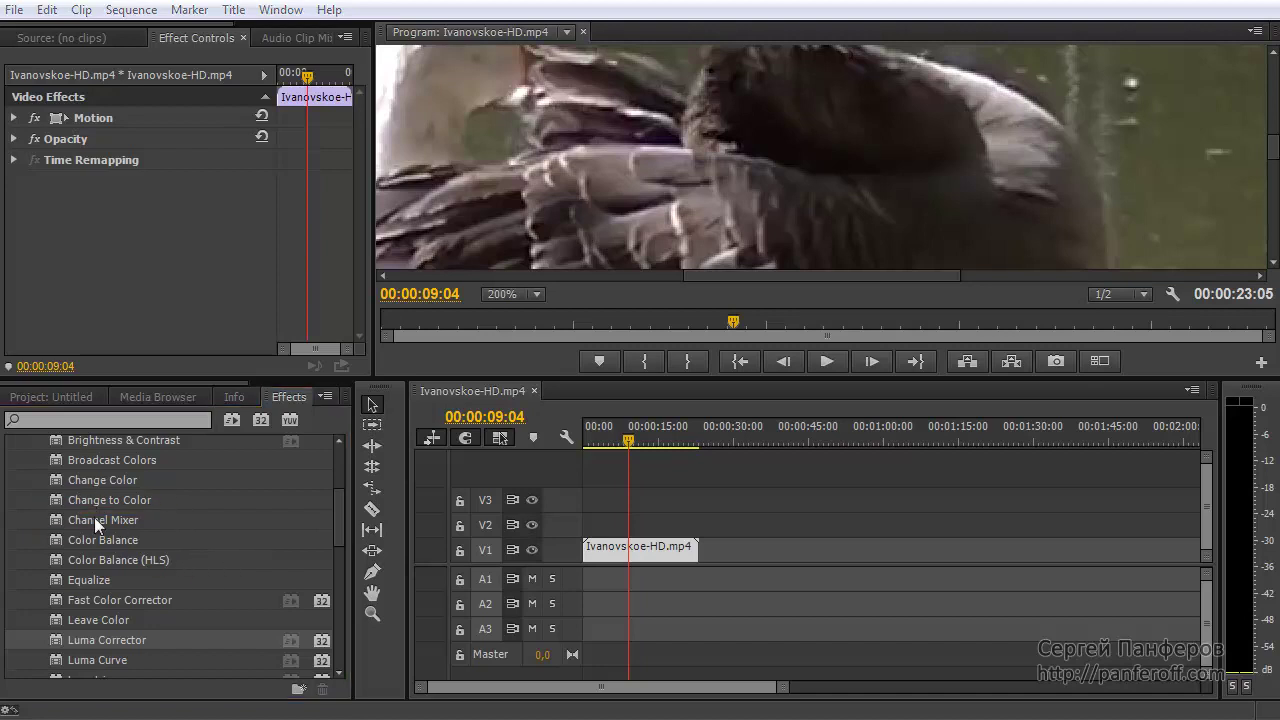
pyautogui.moveTo(54, 500); pyautogui.dragTo(628, 552)
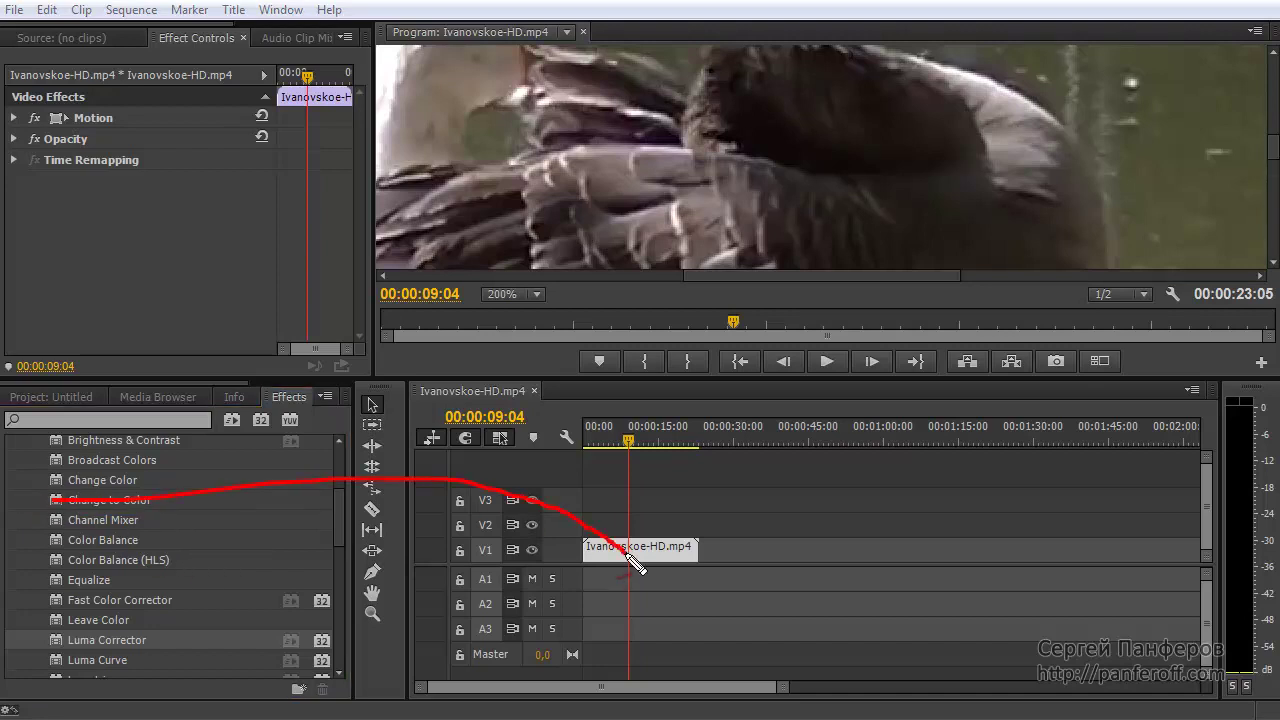
# Drag Change to Color onto the Ivanovskoe-HD.mp4 clip on track V1.
pyautogui.press('Escape')
pyautogui.moveTo(56, 497); pyautogui.dragTo(659, 554)
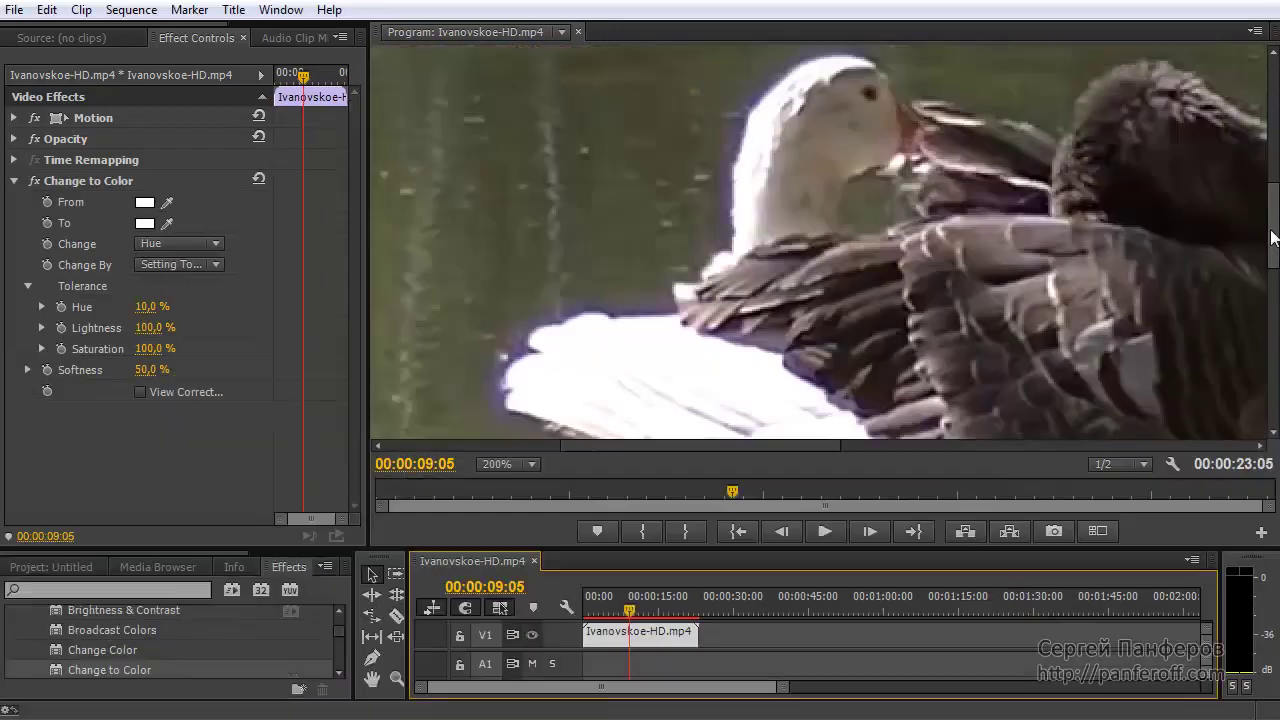
pyautogui.moveTo(1274, 236); pyautogui.dragTo(1277, 234)
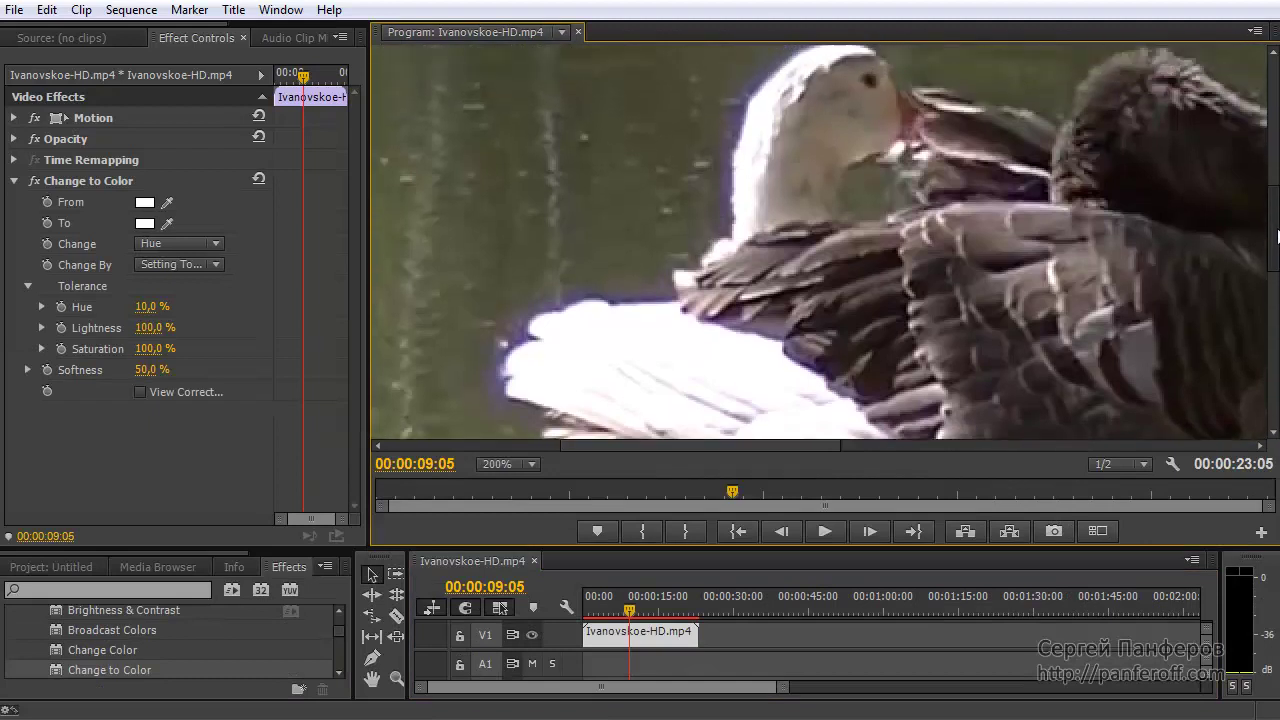
pyautogui.moveTo(502, 398)
pyautogui.mouseDown()
pyautogui.moveTo(584, 286)
pyautogui.moveTo(820, 45)
pyautogui.mouseUp()
pyautogui.press('Escape')
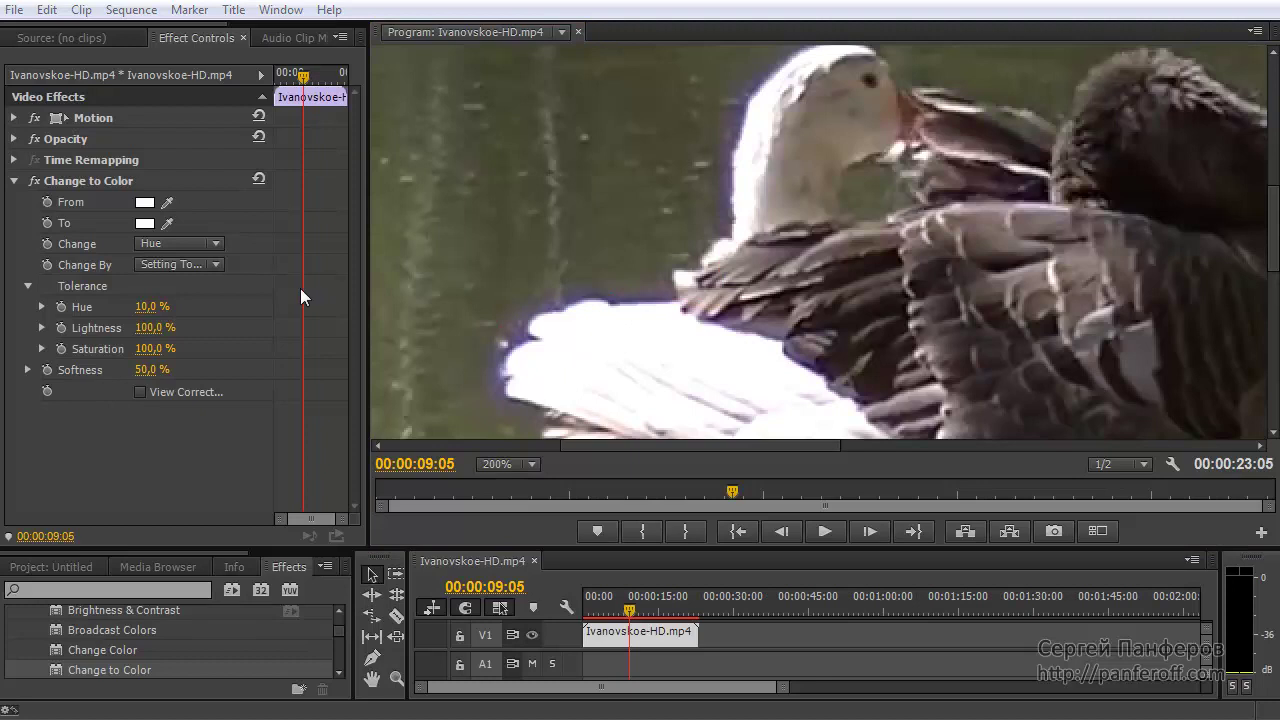
pyautogui.moveTo(50, 197); pyautogui.dragTo(50, 200)
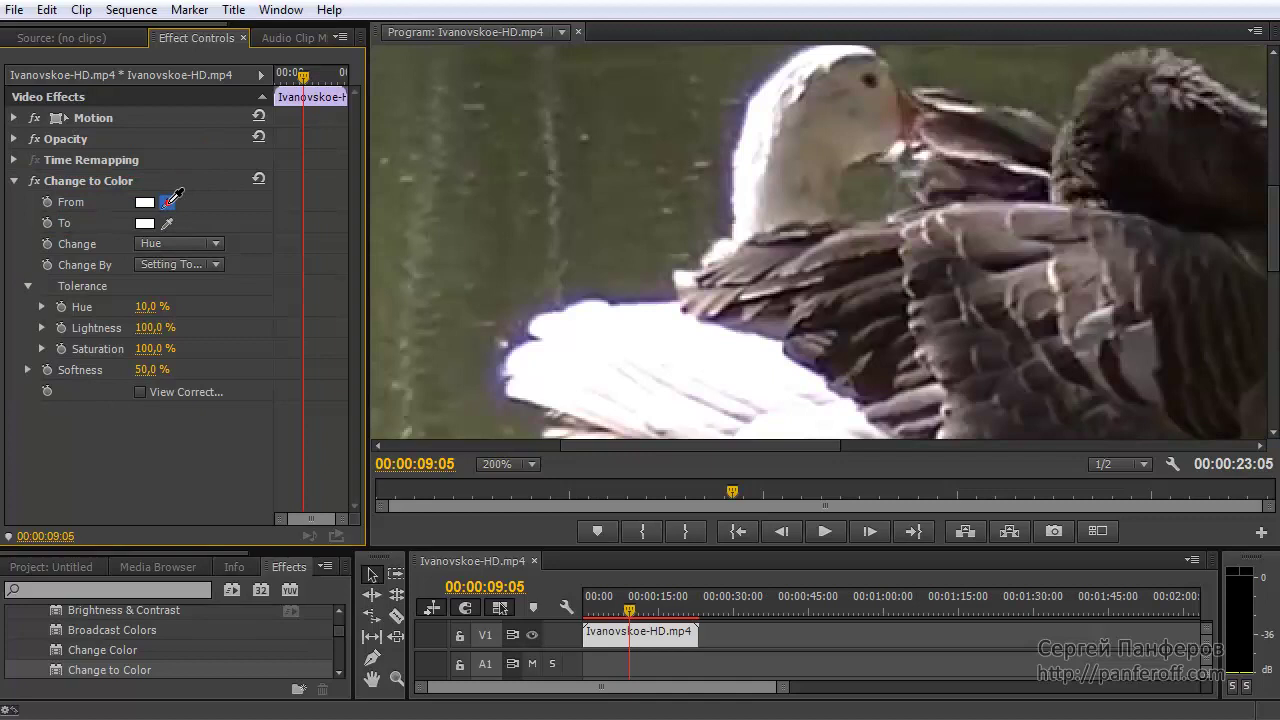
# Sample the goose's dark grey-purple wing as Change to Color's From colour.
pyautogui.moveTo(170, 201); pyautogui.dragTo(640, 296)
pyautogui.moveTo(637, 296); pyautogui.dragTo(635, 300)
pyautogui.moveTo(138, 188); pyautogui.dragTo(180, 162)
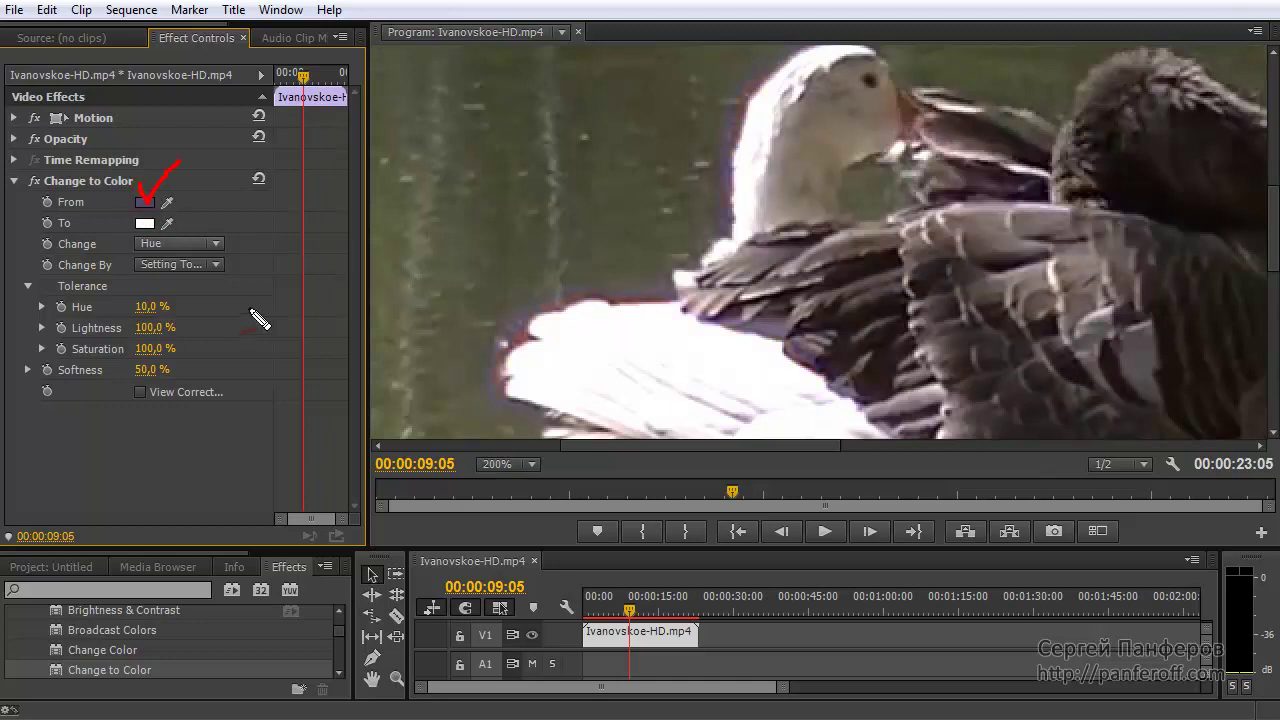
pyautogui.moveTo(510, 400)
pyautogui.mouseDown()
pyautogui.moveTo(541, 322)
pyautogui.moveTo(818, 45)
pyautogui.mouseUp()
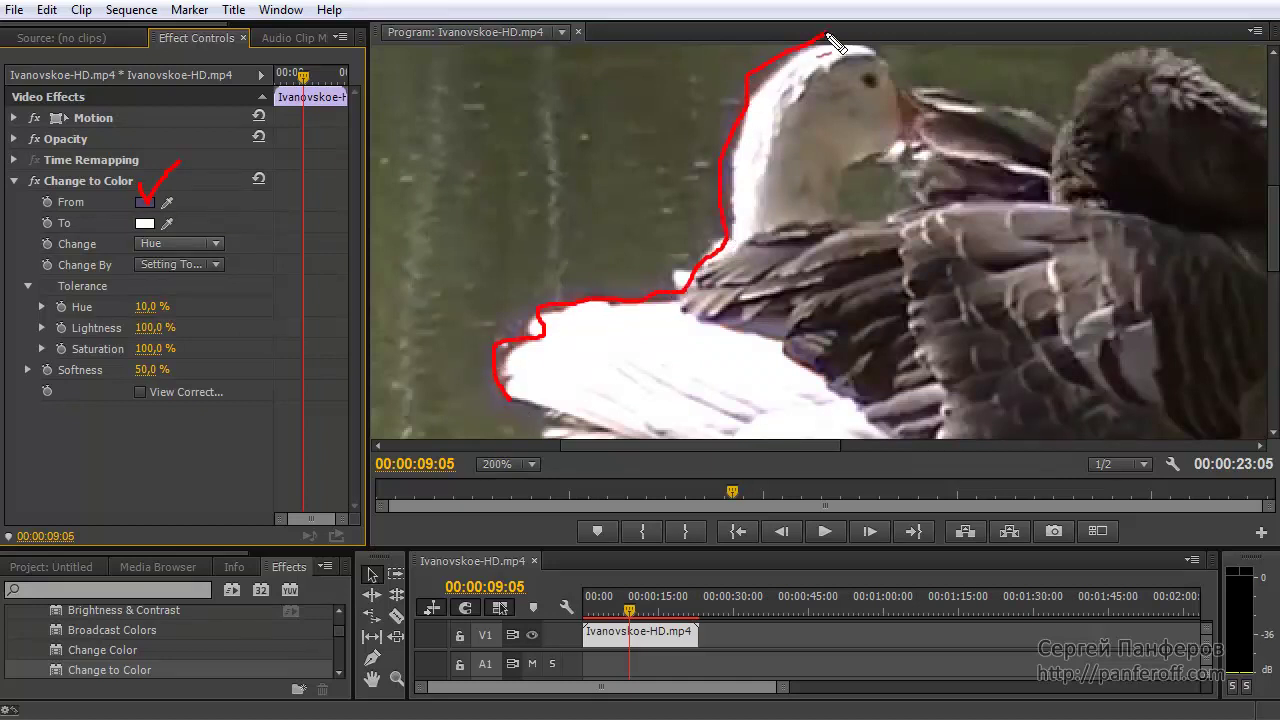
pyautogui.press('Escape')
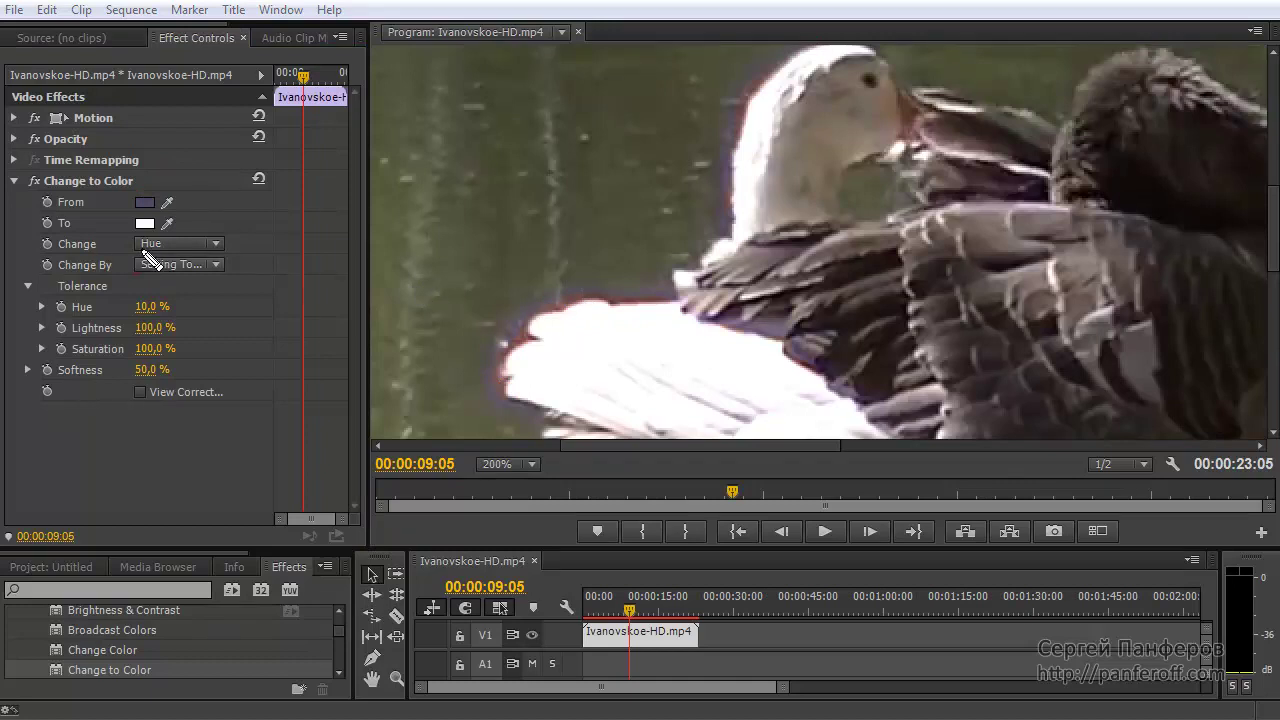
pyautogui.moveTo(48, 257)
pyautogui.mouseDown()
pyautogui.moveTo(178, 254)
pyautogui.moveTo(225, 280)
pyautogui.mouseUp()
pyautogui.press('Escape')
# Set Change to Color's Change option to Hue & Saturation.
pyautogui.click(216, 244)
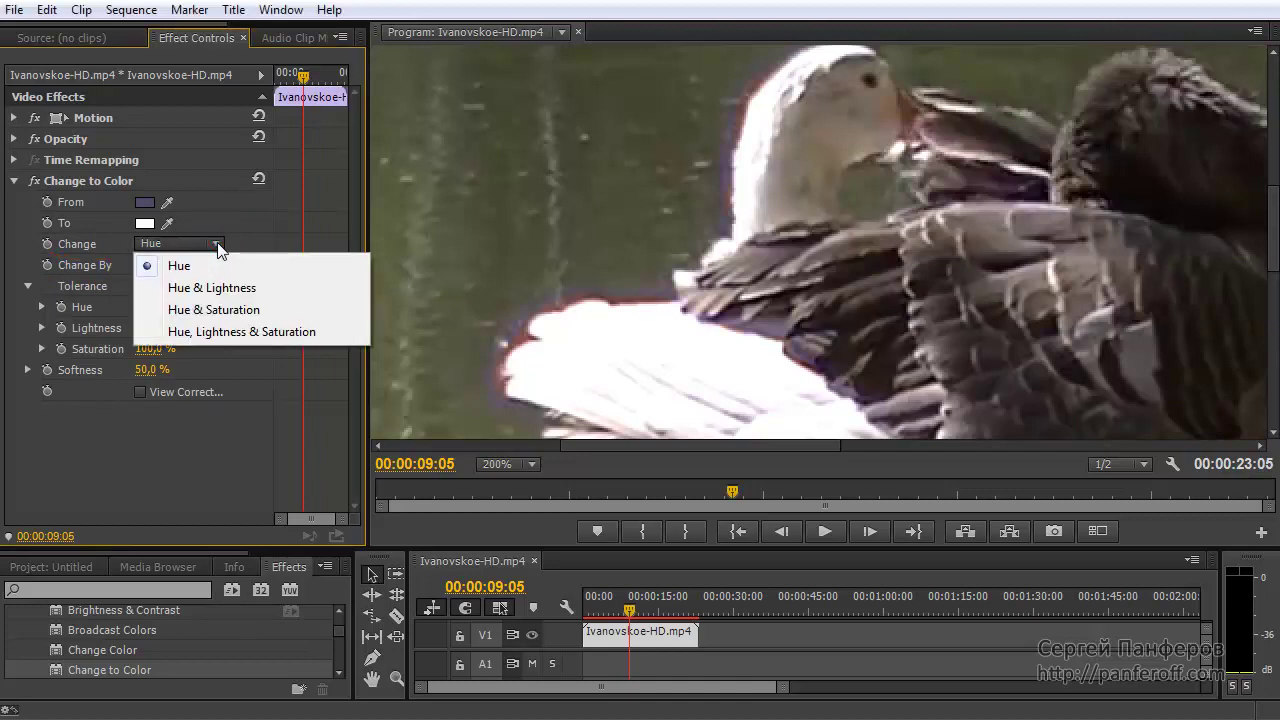
pyautogui.click(214, 310)
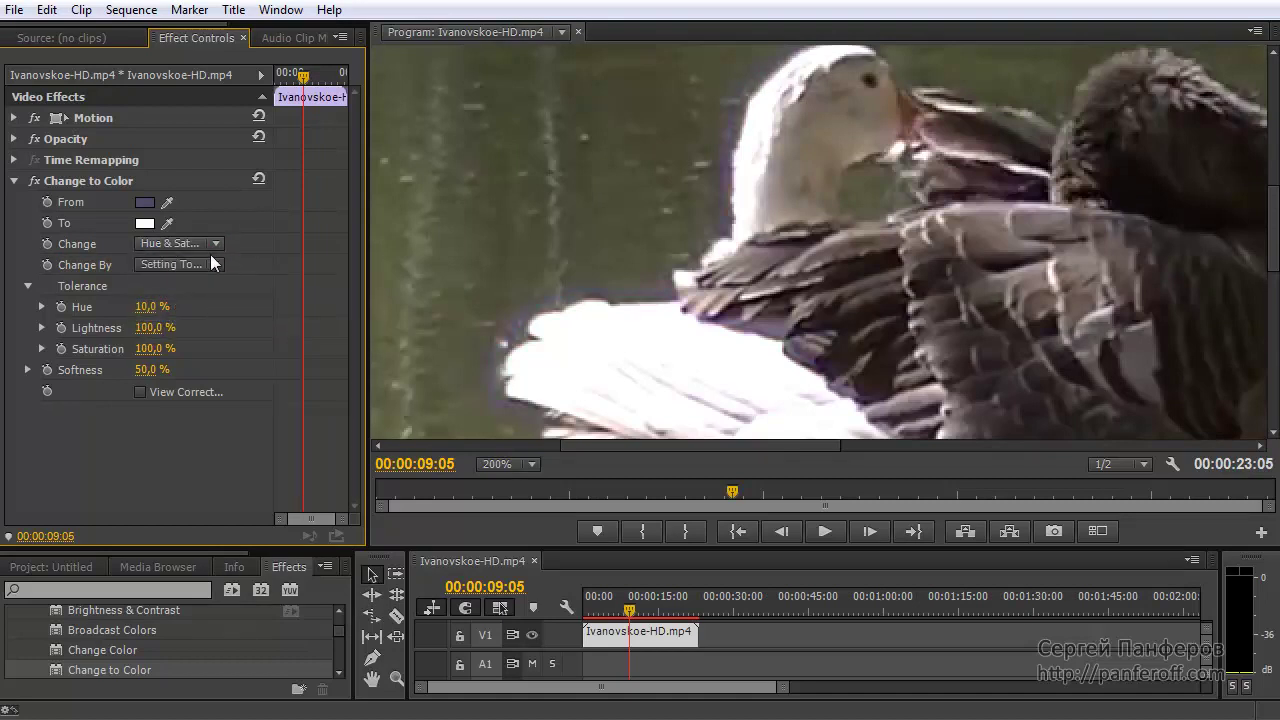
# Turn on View Correction Matte and fit the whole frame in the Program monitor.
pyautogui.click(140, 392)
pyautogui.click(531, 466)
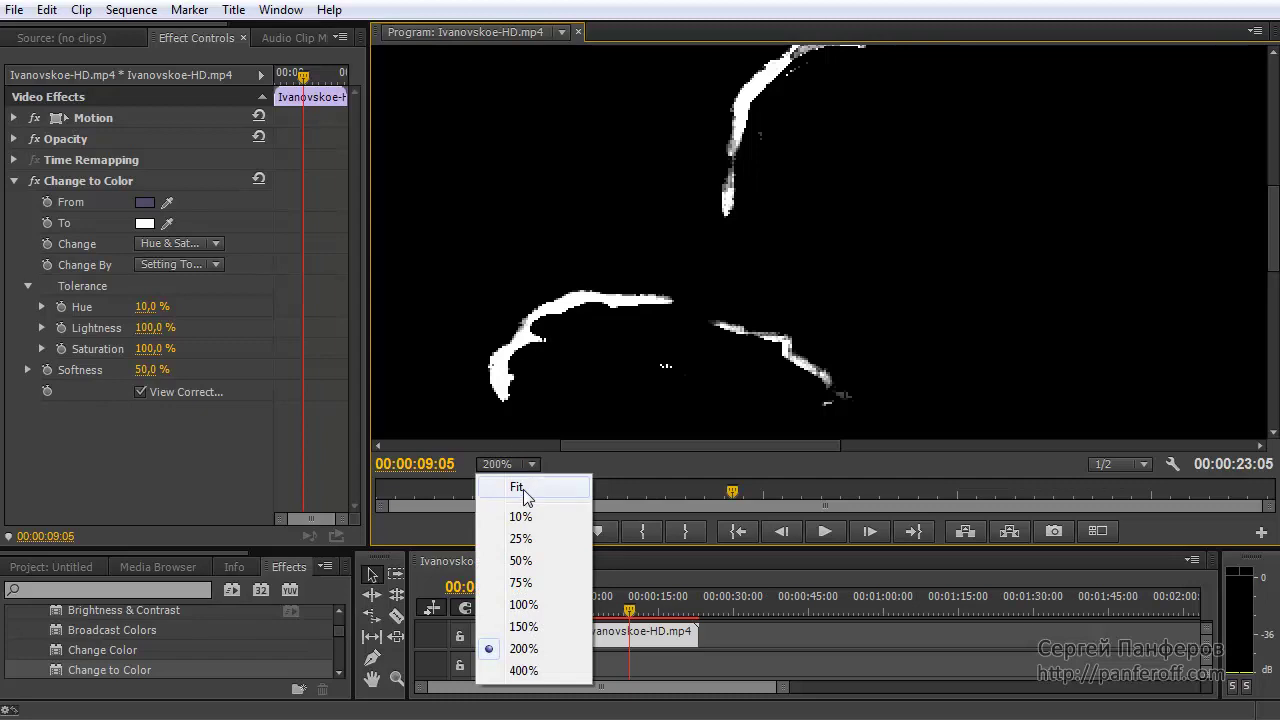
pyautogui.click(517, 487)
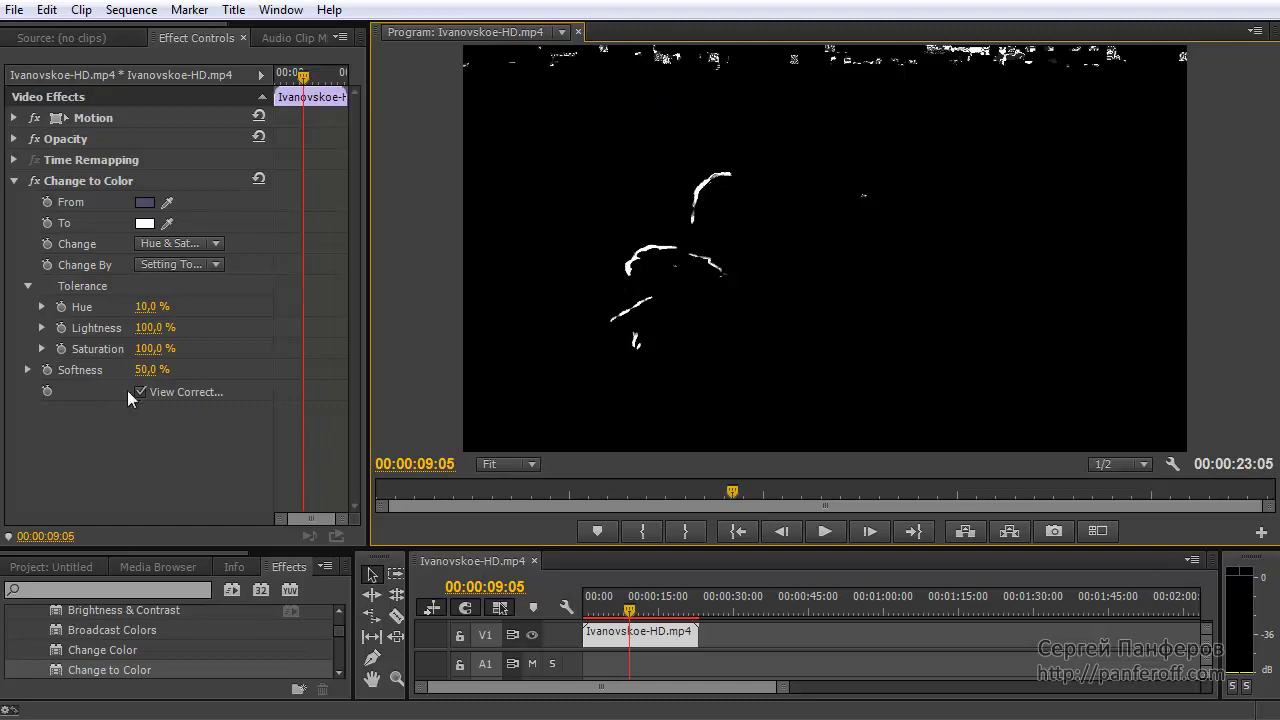
pyautogui.moveTo(125, 318)
pyautogui.mouseDown()
pyautogui.moveTo(228, 316)
pyautogui.moveTo(128, 323)
pyautogui.moveTo(136, 366)
pyautogui.mouseUp()
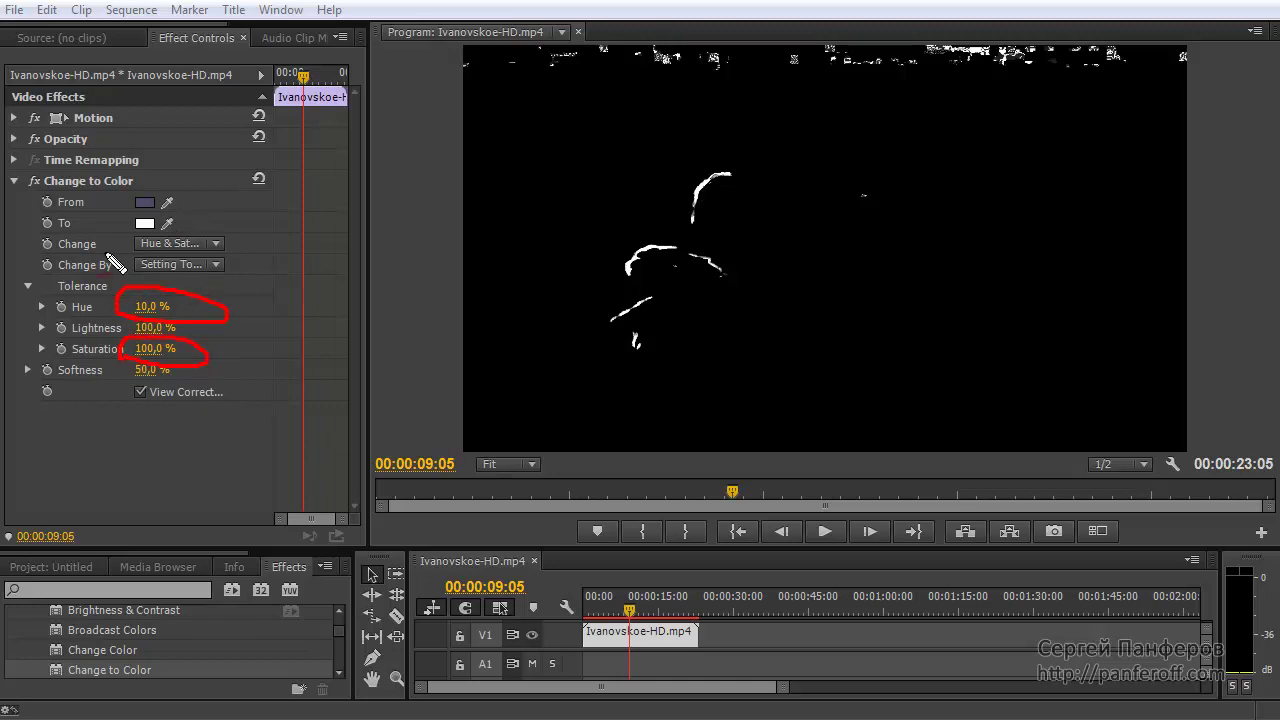
pyautogui.press('Escape')
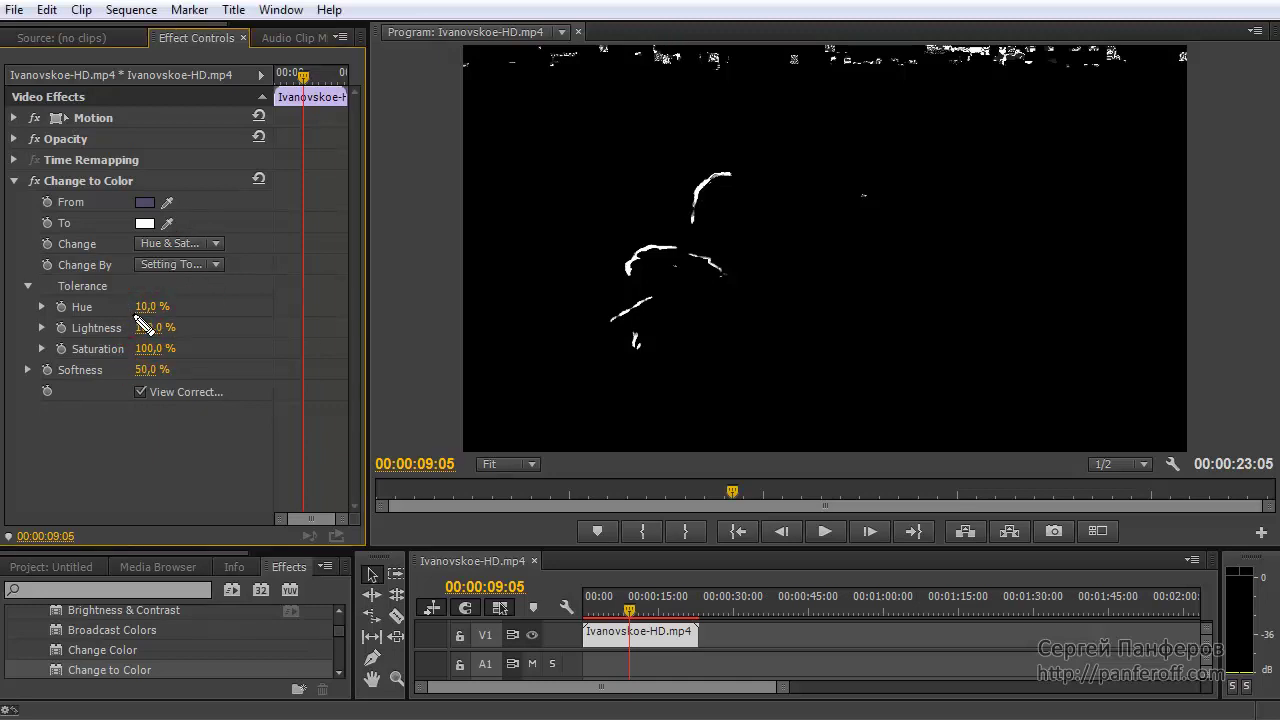
pyautogui.moveTo(150, 323); pyautogui.dragTo(160, 323)
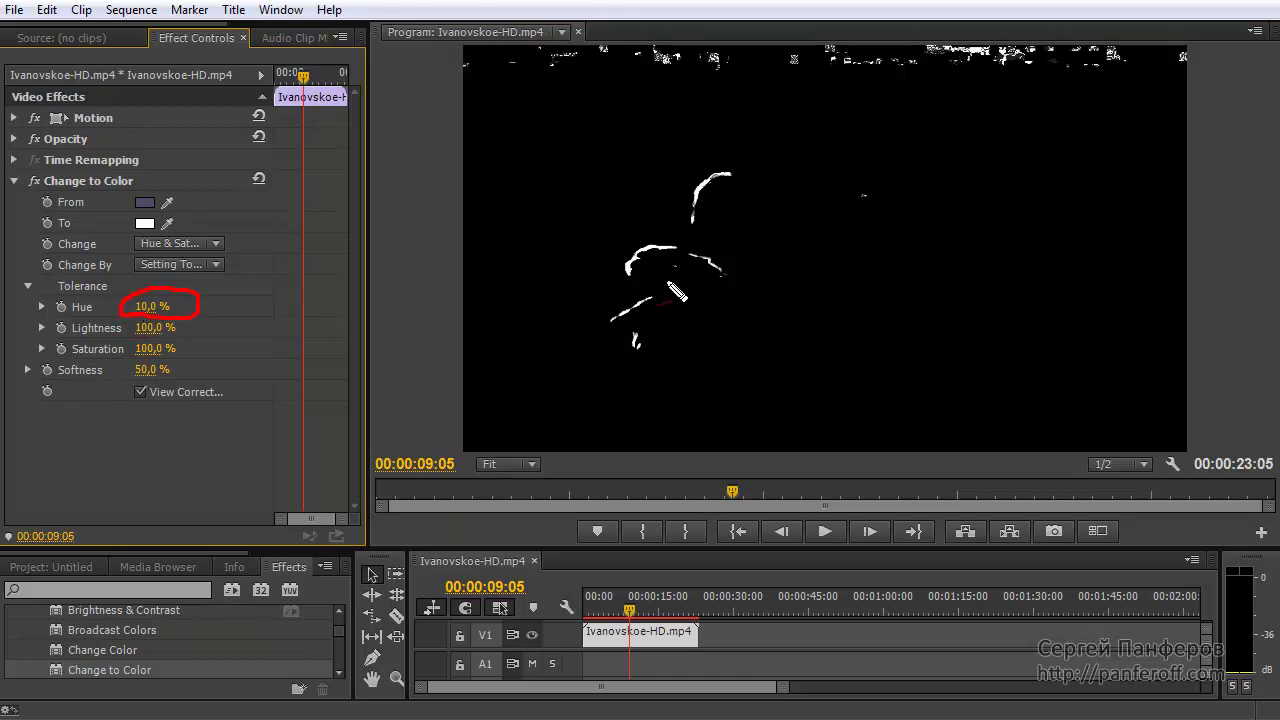
# Try several tolerance values, settling on Hue tolerance 20% and Saturation tolerance 80%.
pyautogui.click(147, 306)
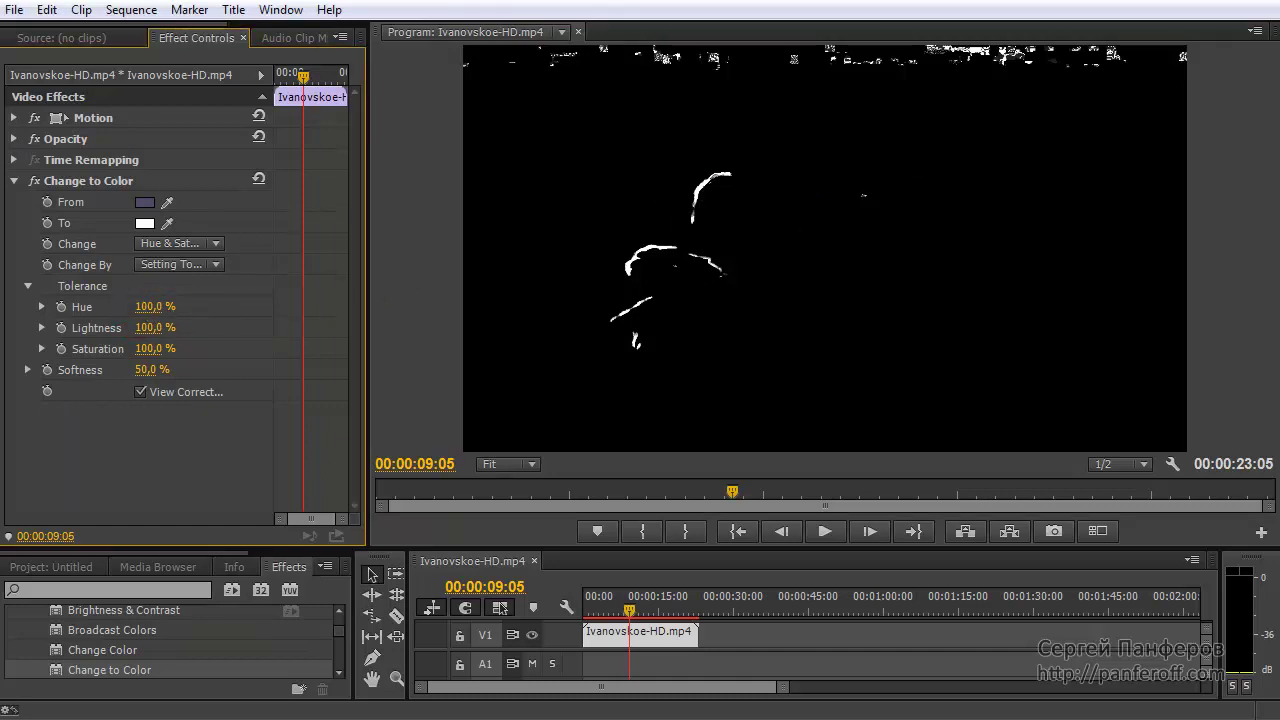
pyautogui.write('100')
pyautogui.press('Return')
pyautogui.moveTo(152, 306); pyautogui.dragTo(140, 306)
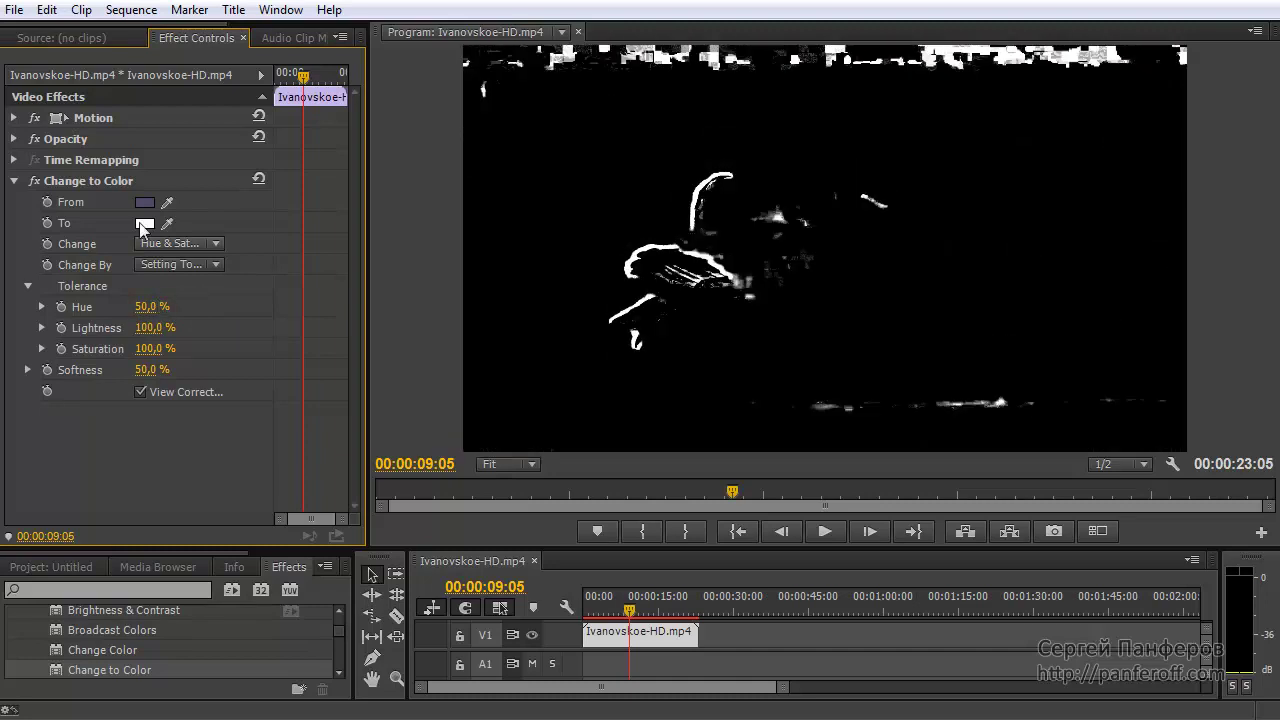
pyautogui.click(146, 348)
pyautogui.write('0')
pyautogui.press('Return')
pyautogui.write('60')
pyautogui.press('Return')
pyautogui.write('20')
pyautogui.press('Return')
pyautogui.click(150, 306)
pyautogui.write('20')
pyautogui.press('Return')
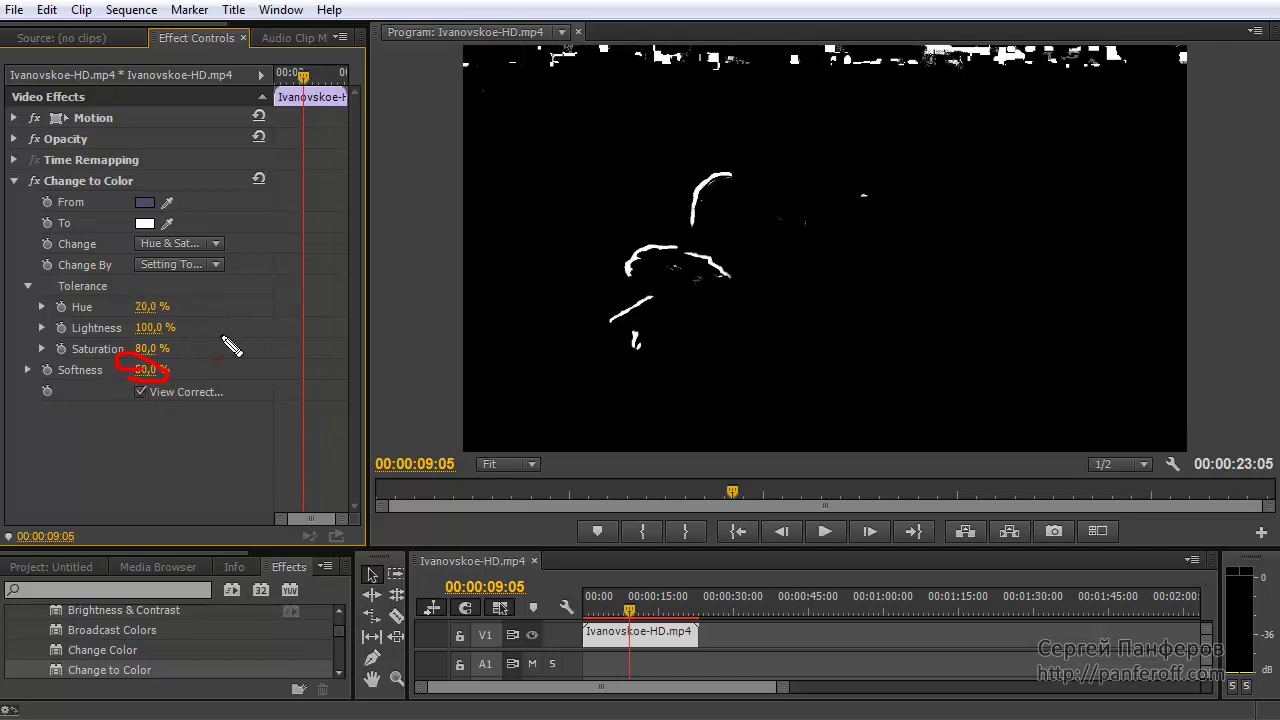
pyautogui.click(531, 465)
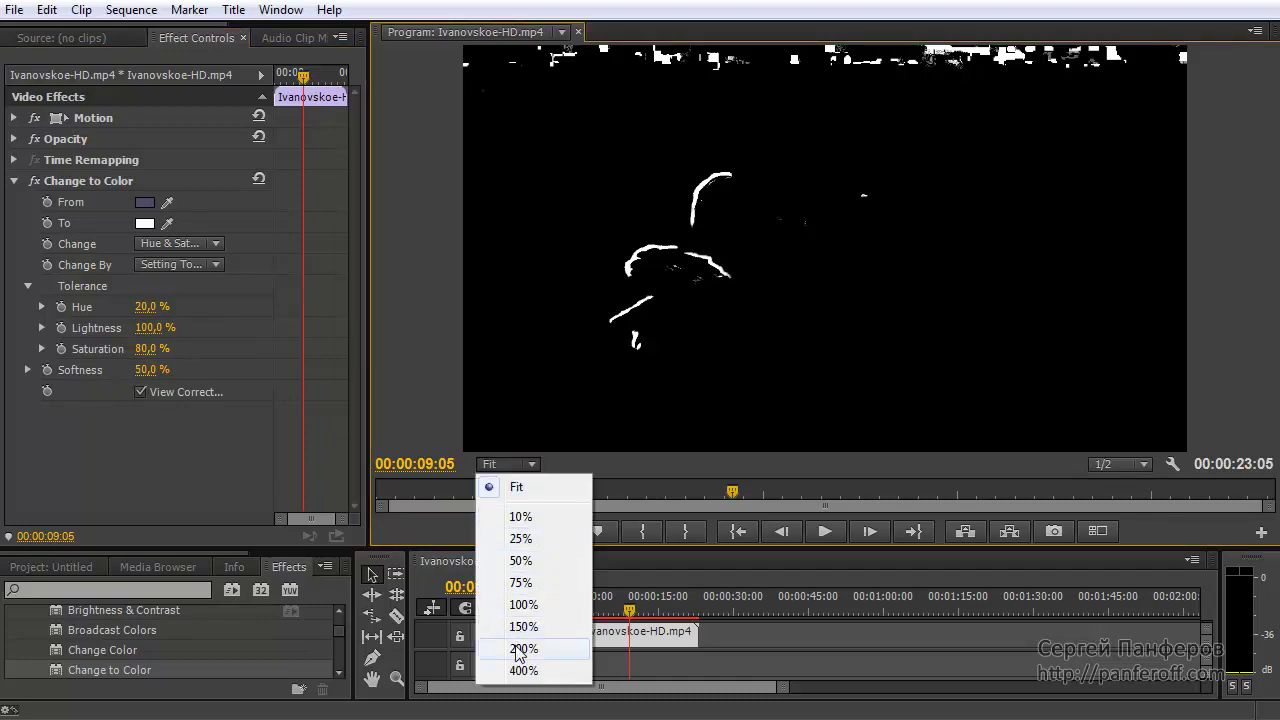
# Zoom the monitor to 200%, set Softness to 0%, and turn off the correction matte.
pyautogui.click(522, 648)
pyautogui.moveTo(797, 452); pyautogui.dragTo(641, 452)
pyautogui.moveTo(1273, 260)
pyautogui.mouseDown()
pyautogui.moveTo(1275, 233)
pyautogui.moveTo(1275, 258)
pyautogui.mouseUp()
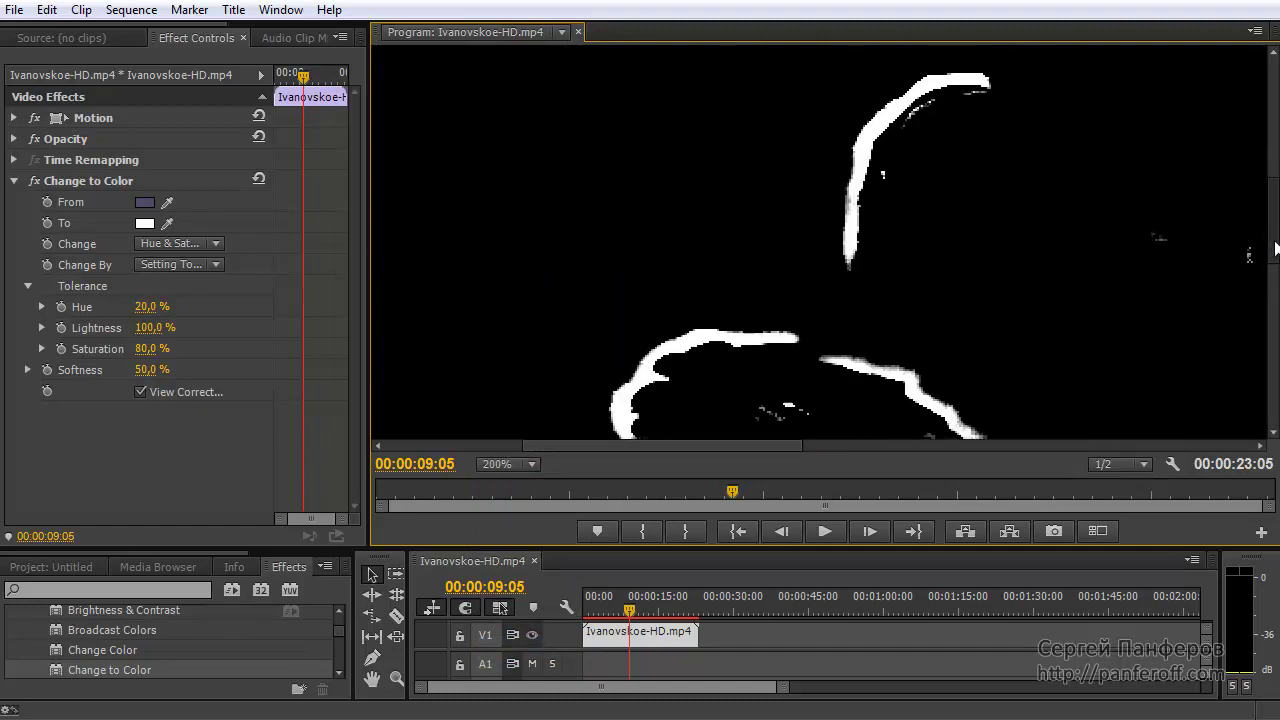
pyautogui.moveTo(142, 370)
pyautogui.mouseDown()
pyautogui.moveTo(110, 370)
pyautogui.moveTo(175, 370)
pyautogui.moveTo(110, 370)
pyautogui.mouseUp()
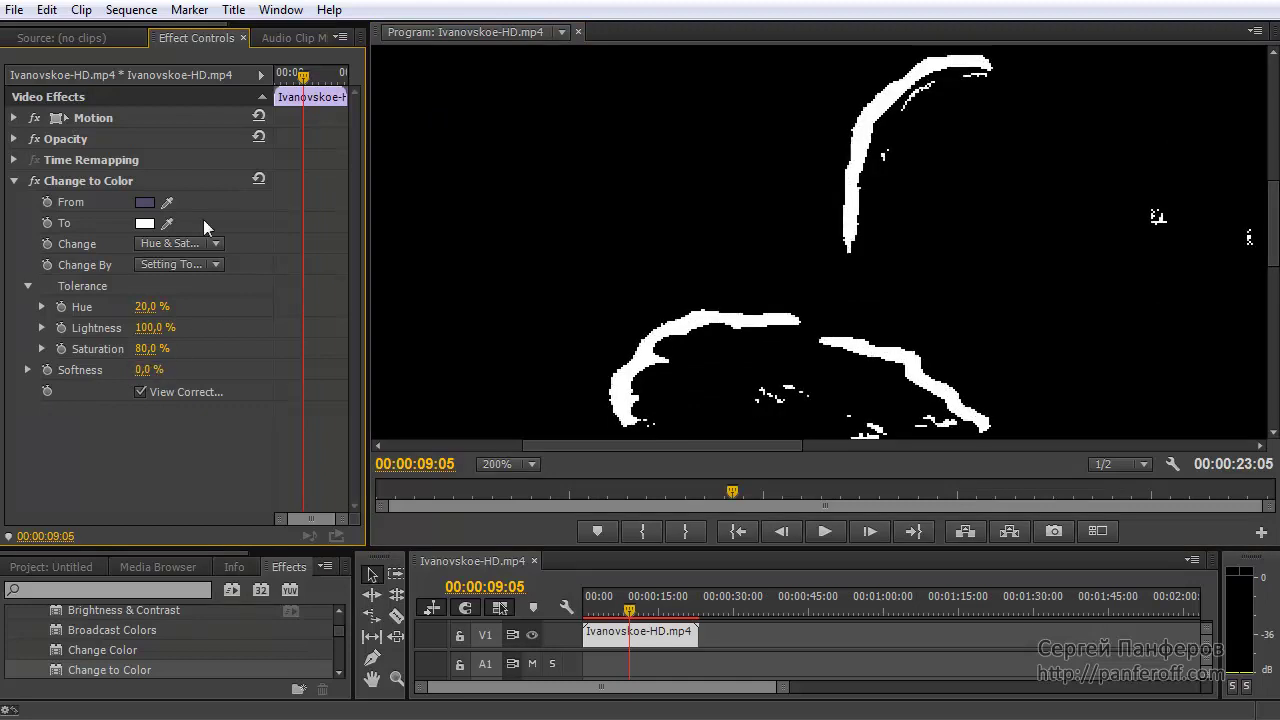
pyautogui.click(140, 393)
# Raise hue tolerance to 64,2 % and saturation tolerance to 82,5 %.
pyautogui.click(41, 306)
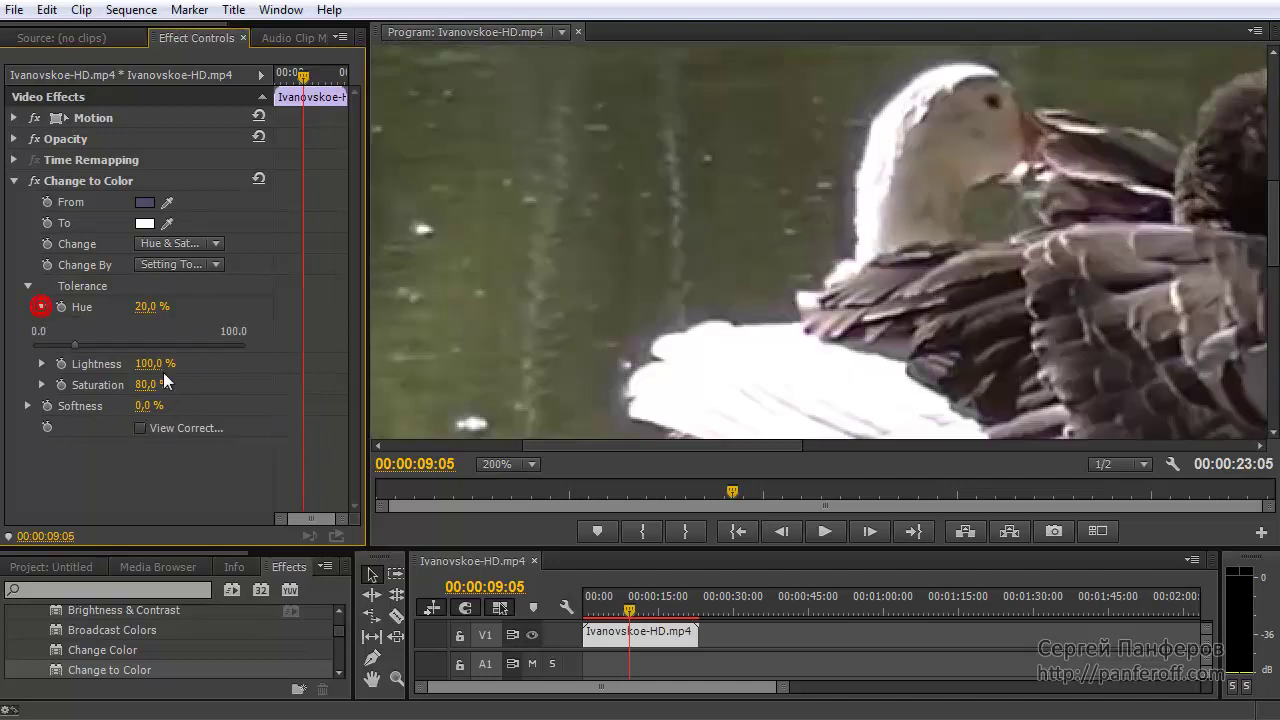
pyautogui.moveTo(74, 345); pyautogui.dragTo(117, 358)
pyautogui.click(41, 385)
pyautogui.moveTo(202, 423); pyautogui.dragTo(208, 423)
# Toggle Change to Color off and on to compare, with the monitor zoom set to Fit.
pyautogui.click(34, 181)
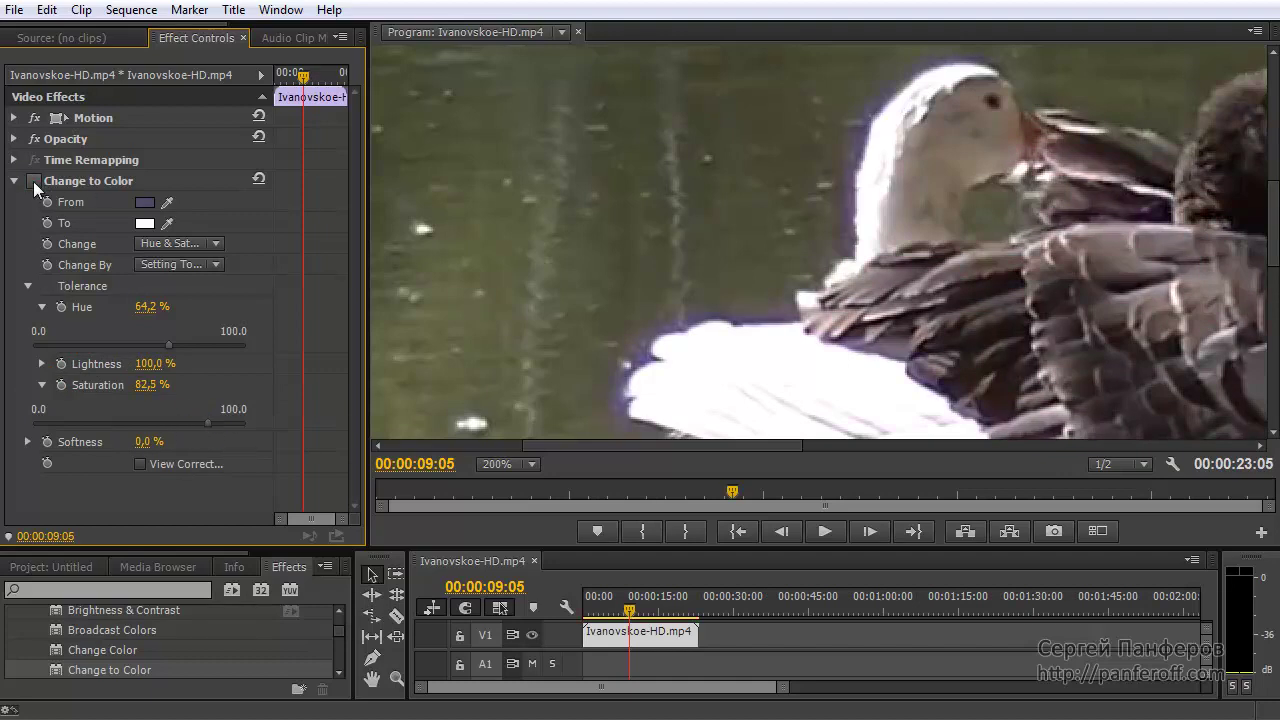
pyautogui.click(33, 181)
pyautogui.moveTo(938, 60)
pyautogui.mouseDown()
pyautogui.moveTo(840, 265)
pyautogui.moveTo(626, 406)
pyautogui.mouseUp()
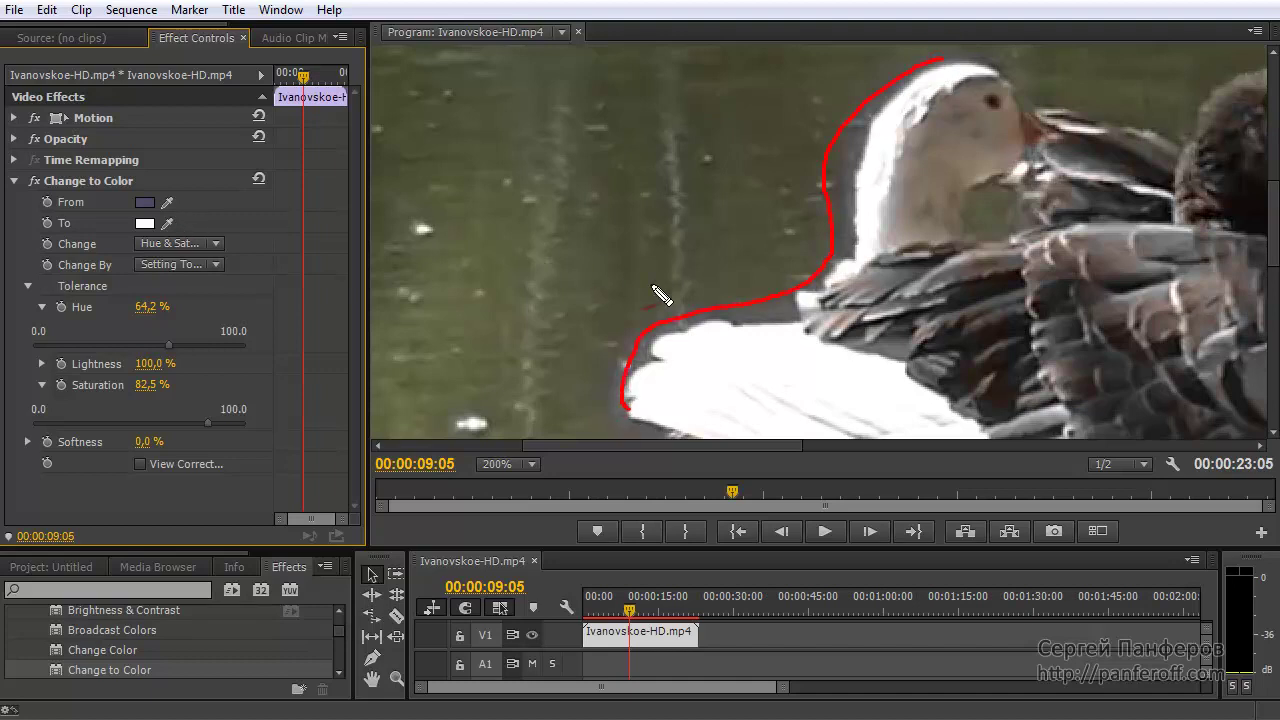
pyautogui.press('Escape')
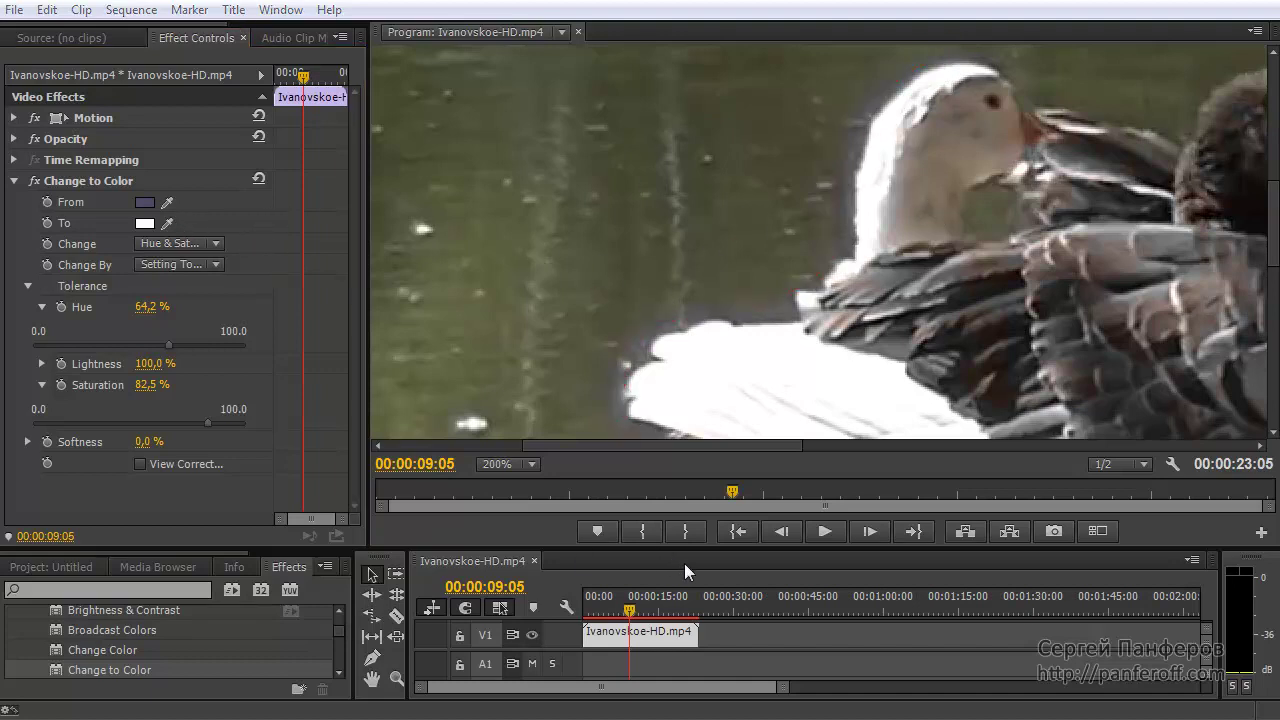
pyautogui.click(508, 464)
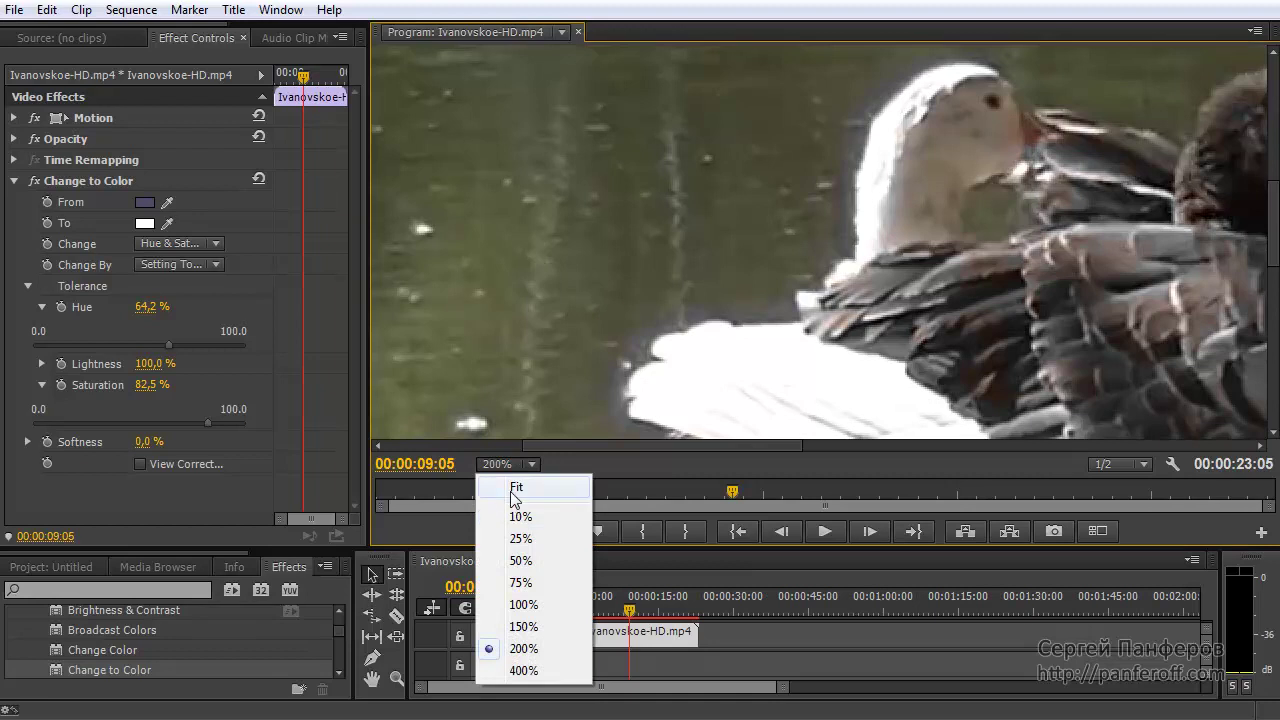
pyautogui.click(515, 487)
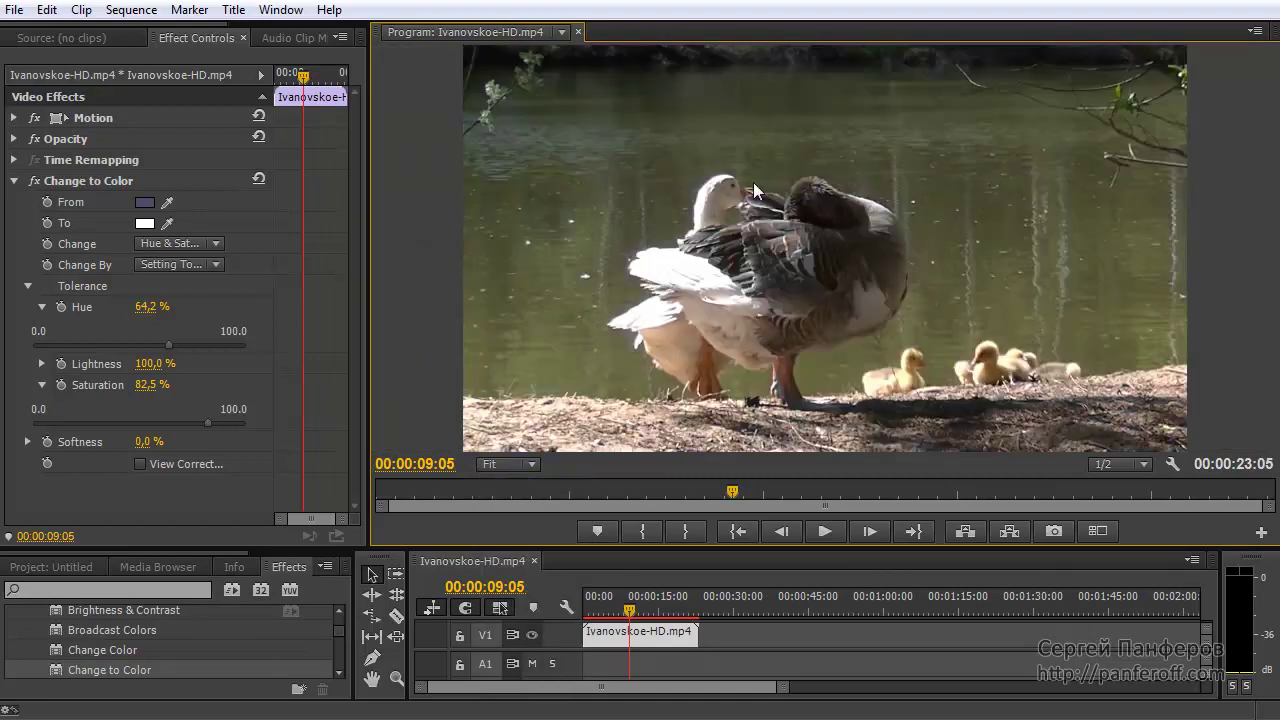
pyautogui.click(33, 180)
pyautogui.click(33, 180)
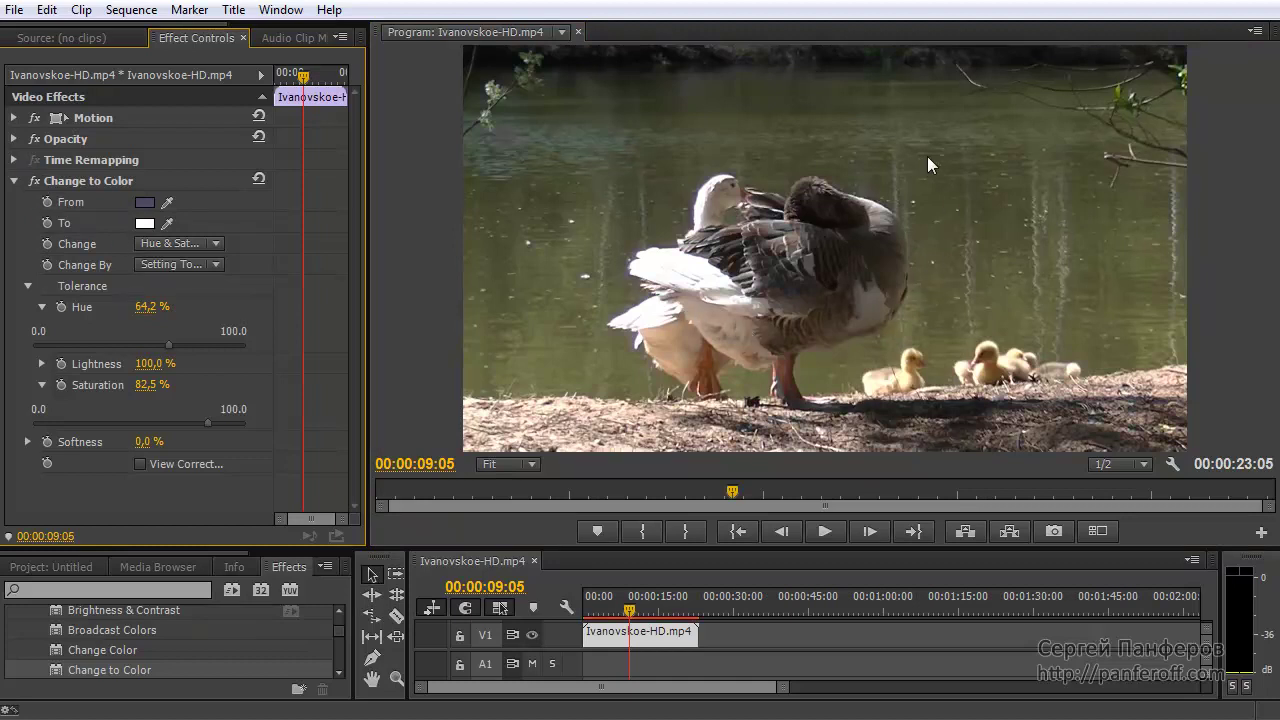
pyautogui.click(34, 181)
pyautogui.click(32, 181)
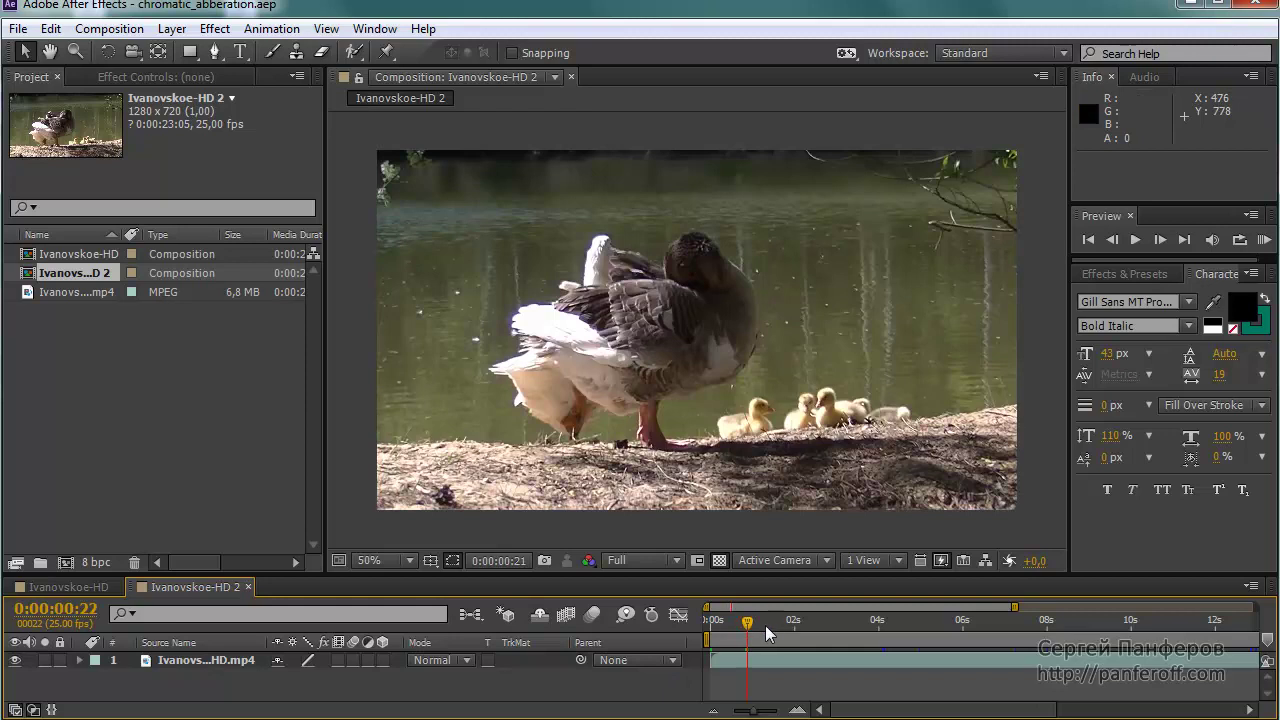
# At 0:00:02:01, zoom to 200% on the goose's white wing and select the footage layer.
pyautogui.click(791, 625)
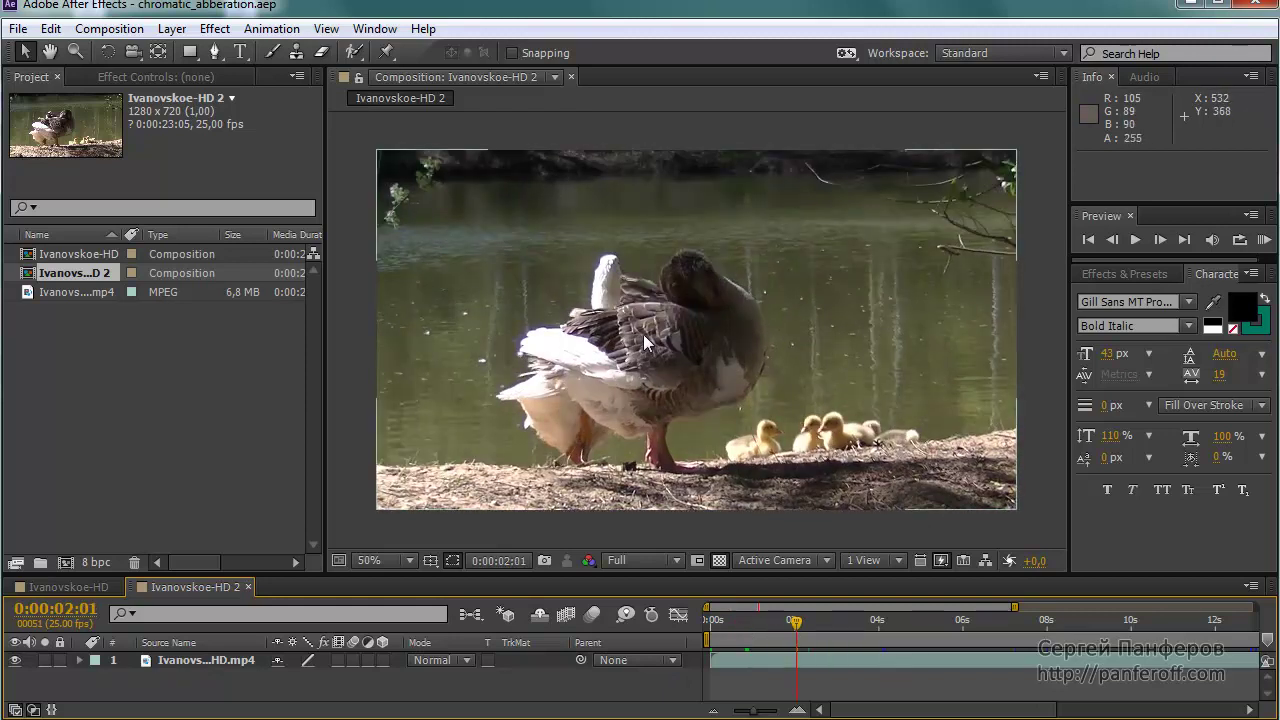
pyautogui.scroll(2, 643, 334)
pyautogui.scroll(1, 642, 334)
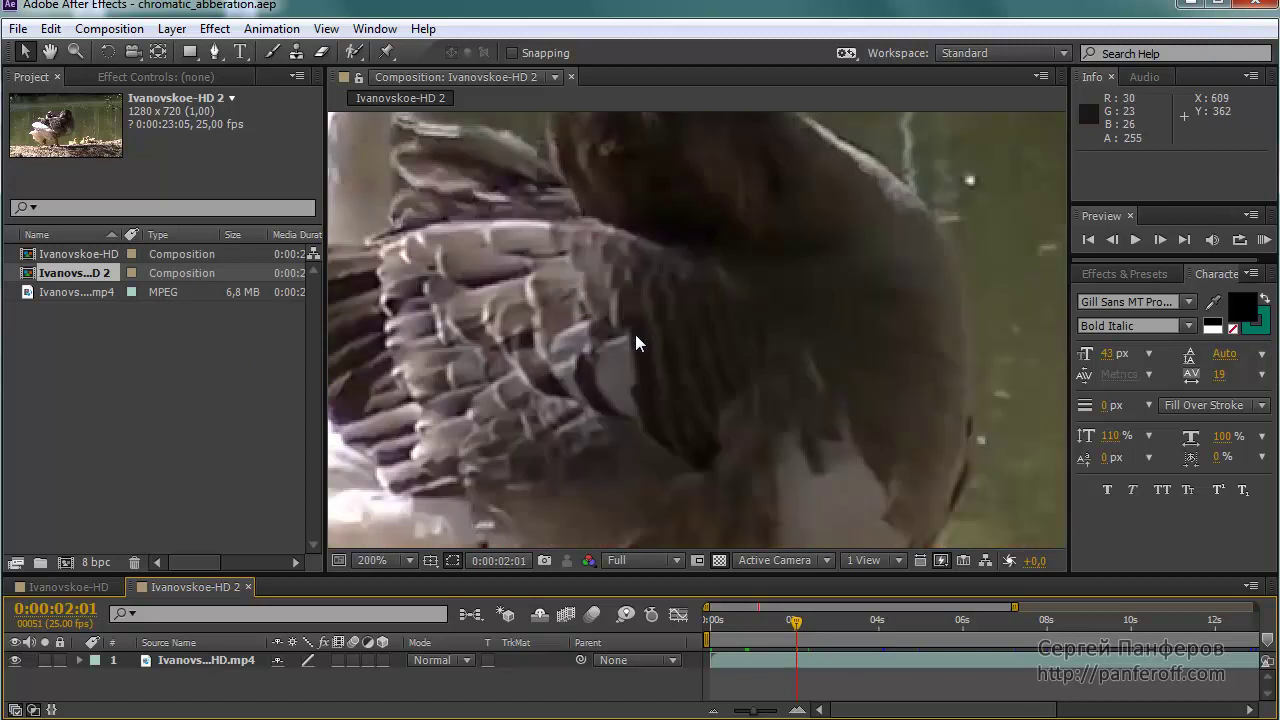
pyautogui.moveTo(536, 261)
pyautogui.mouseDown()
pyautogui.moveTo(530, 245)
pyautogui.moveTo(720, 269)
pyautogui.moveTo(710, 296)
pyautogui.mouseUp()
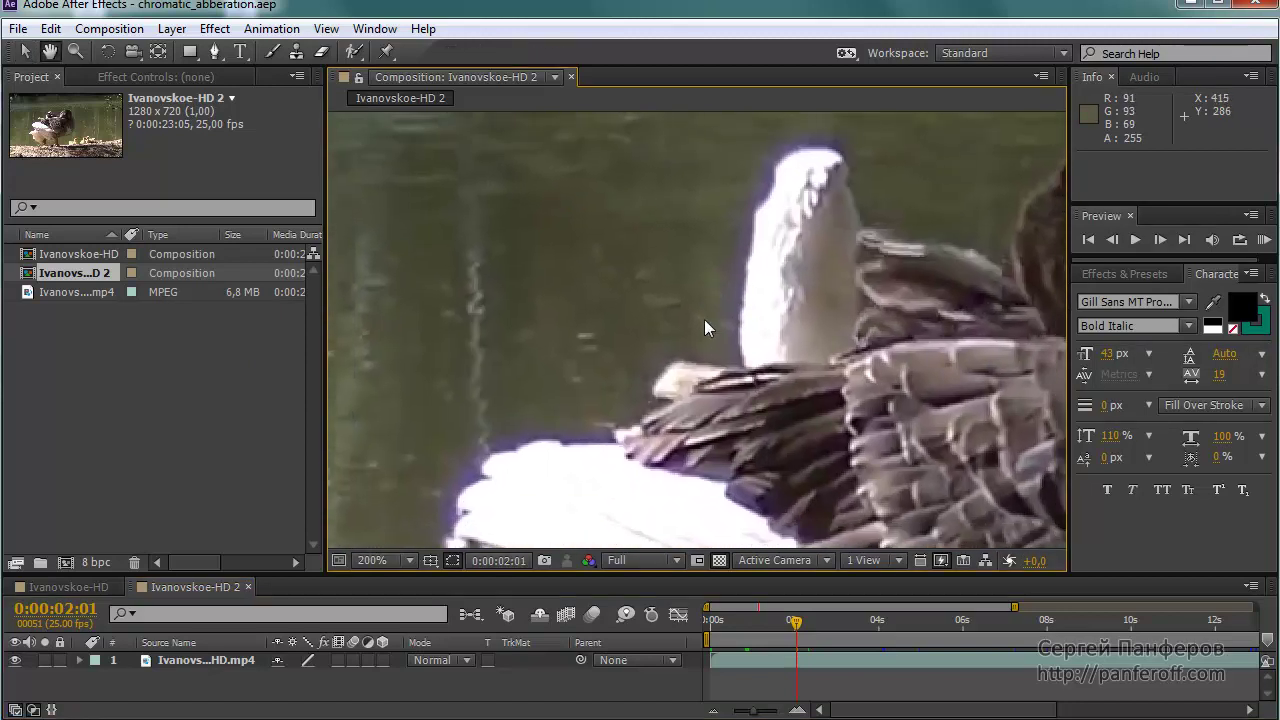
pyautogui.moveTo(458, 516); pyautogui.dragTo(768, 508)
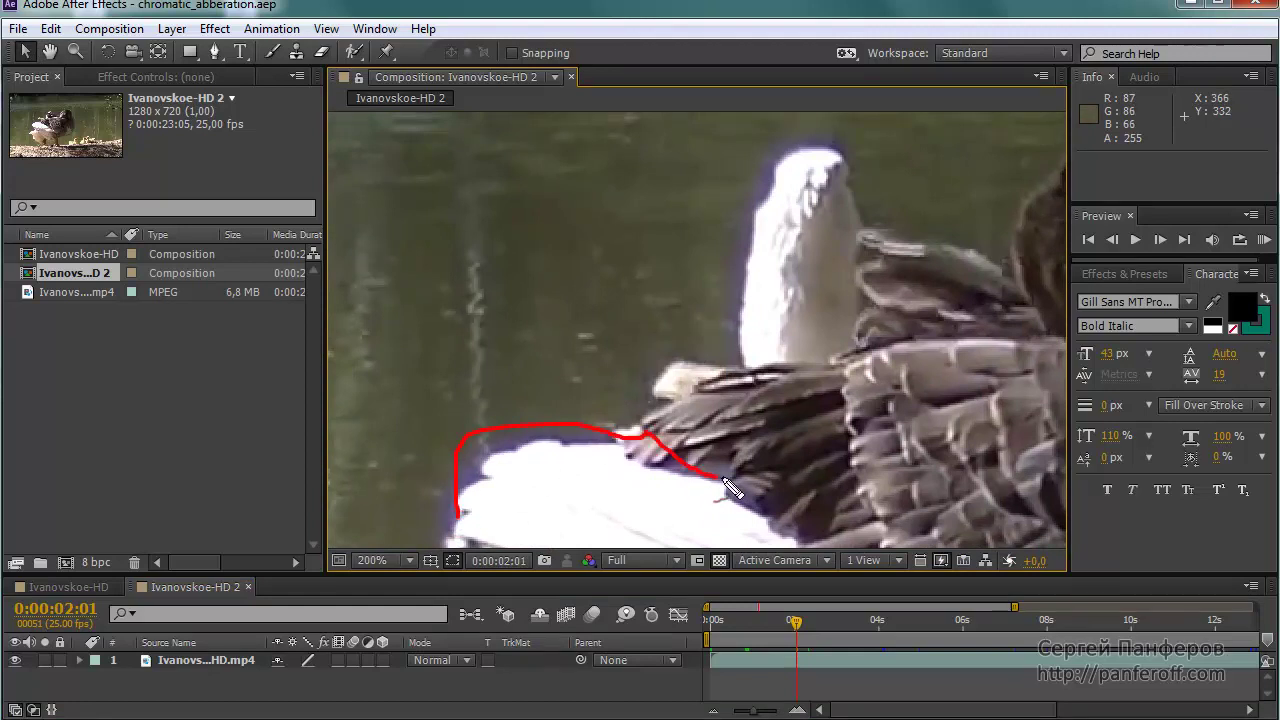
pyautogui.moveTo(653, 398)
pyautogui.mouseDown()
pyautogui.moveTo(712, 358)
pyautogui.moveTo(757, 200)
pyautogui.moveTo(857, 158)
pyautogui.mouseUp()
pyautogui.press('e')
pyautogui.moveTo(743, 628)
pyautogui.mouseDown()
pyautogui.moveTo(752, 658)
pyautogui.moveTo(803, 603)
pyautogui.mouseUp()
pyautogui.press('Escape')
pyautogui.click(780, 662)
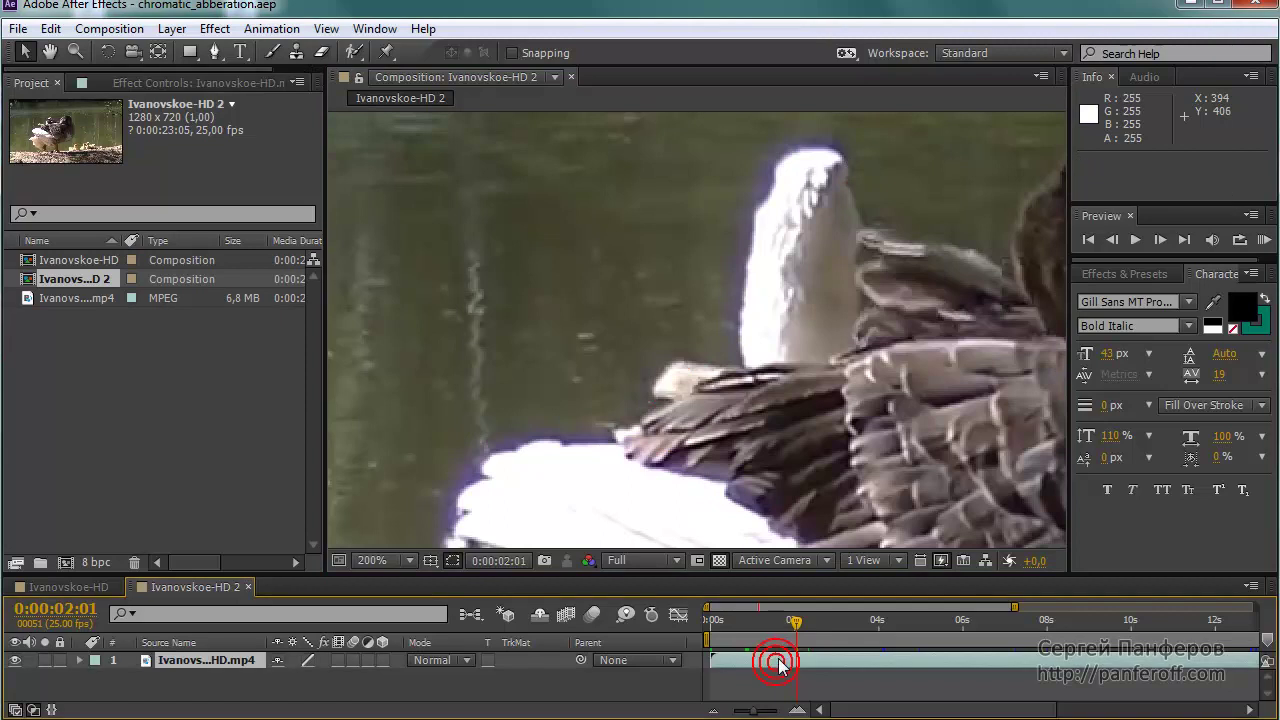
# Apply Effect > Color Correction > Change to Color and sample the wing's purple fringe as From.
pyautogui.click(218, 29)
pyautogui.moveTo(281, 246)
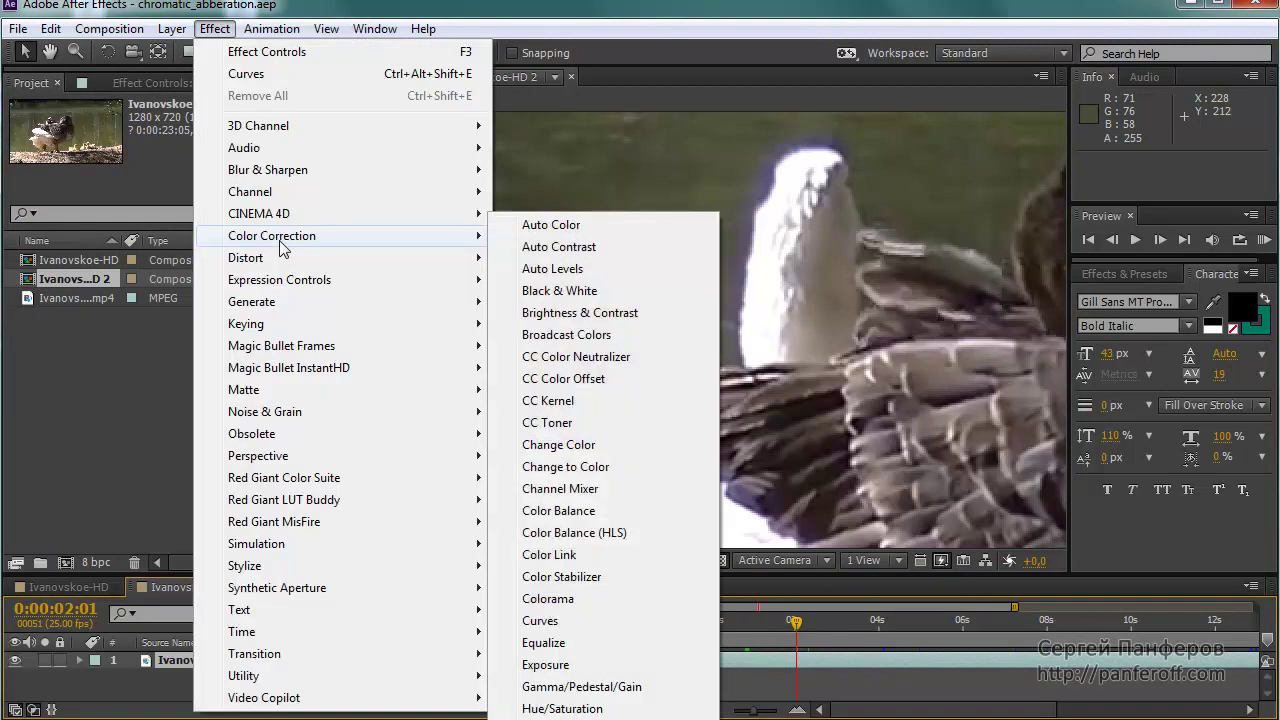
pyautogui.click(565, 467)
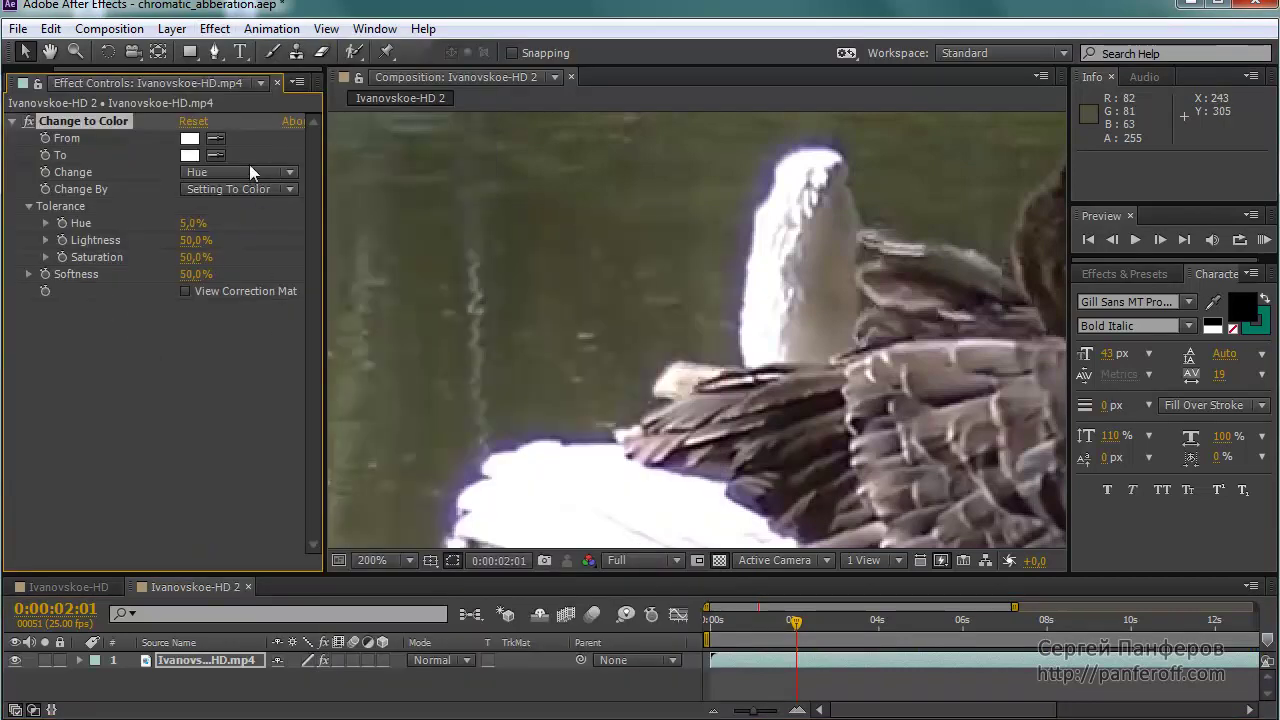
pyautogui.click(215, 138)
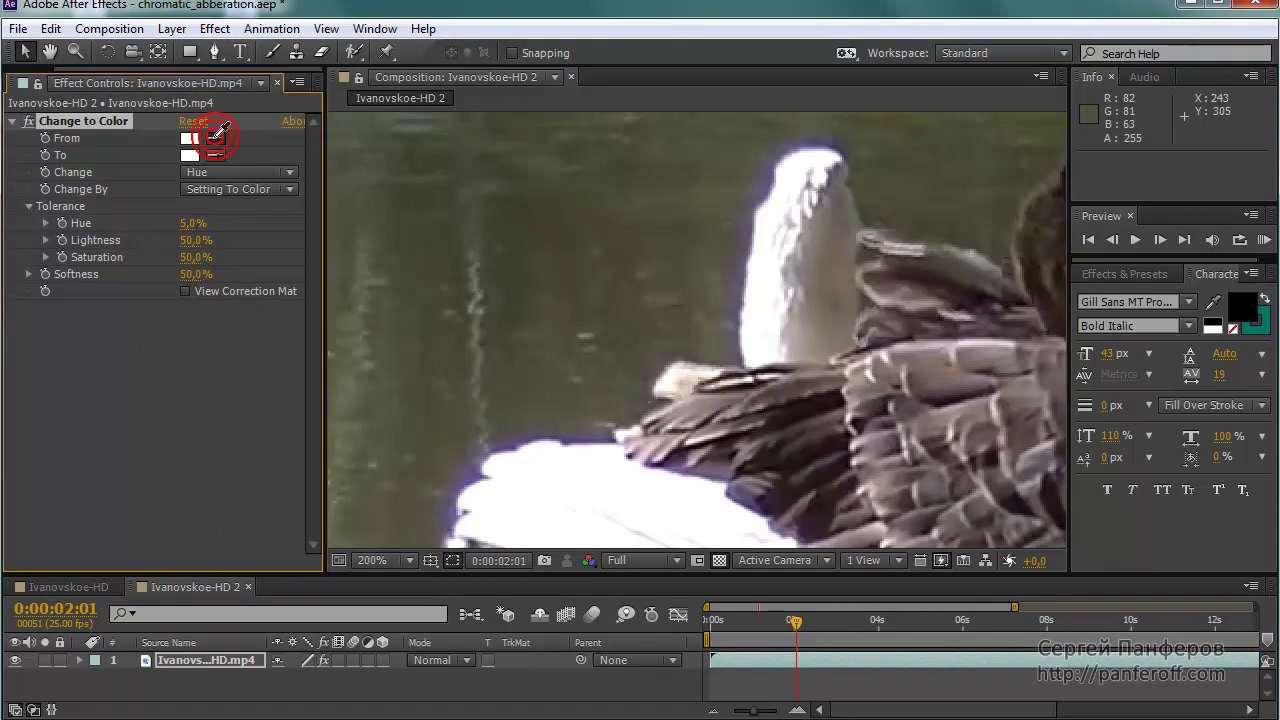
pyautogui.click(482, 468)
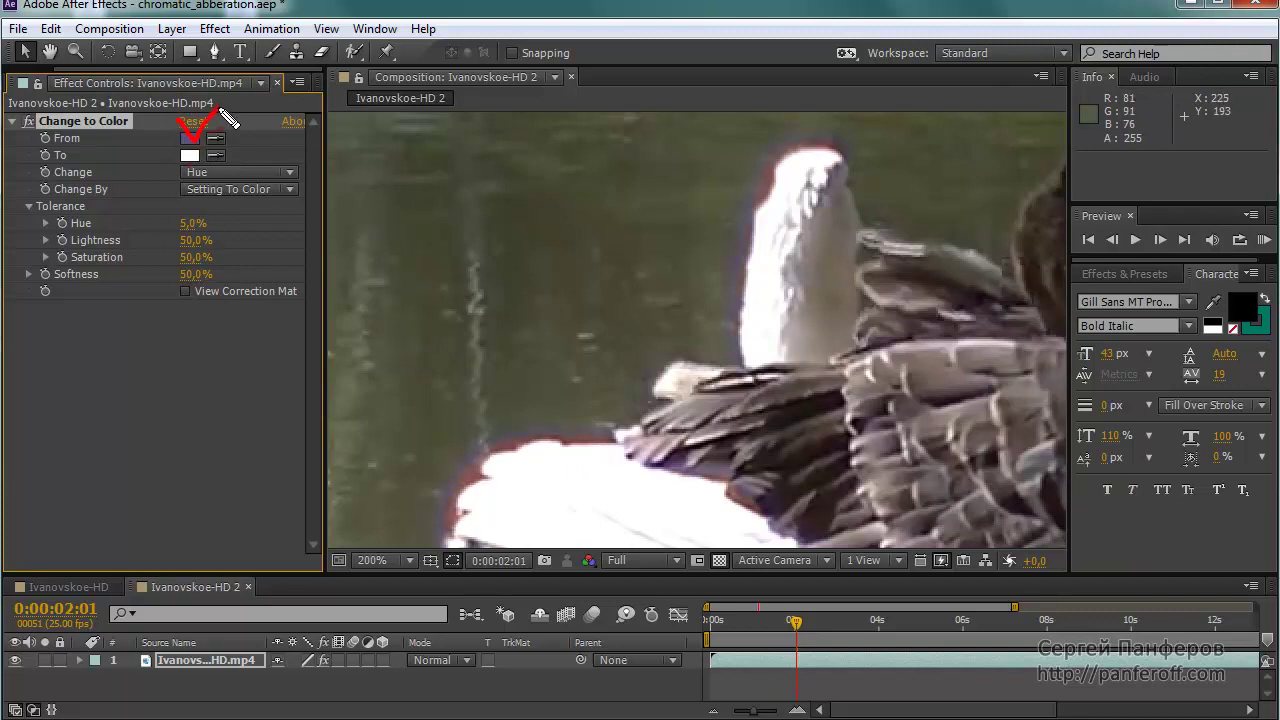
# Switch Change to Color to Hue & Saturation and scrub Hue and Saturation tolerances while viewing the correction matte.
pyautogui.click(291, 172)
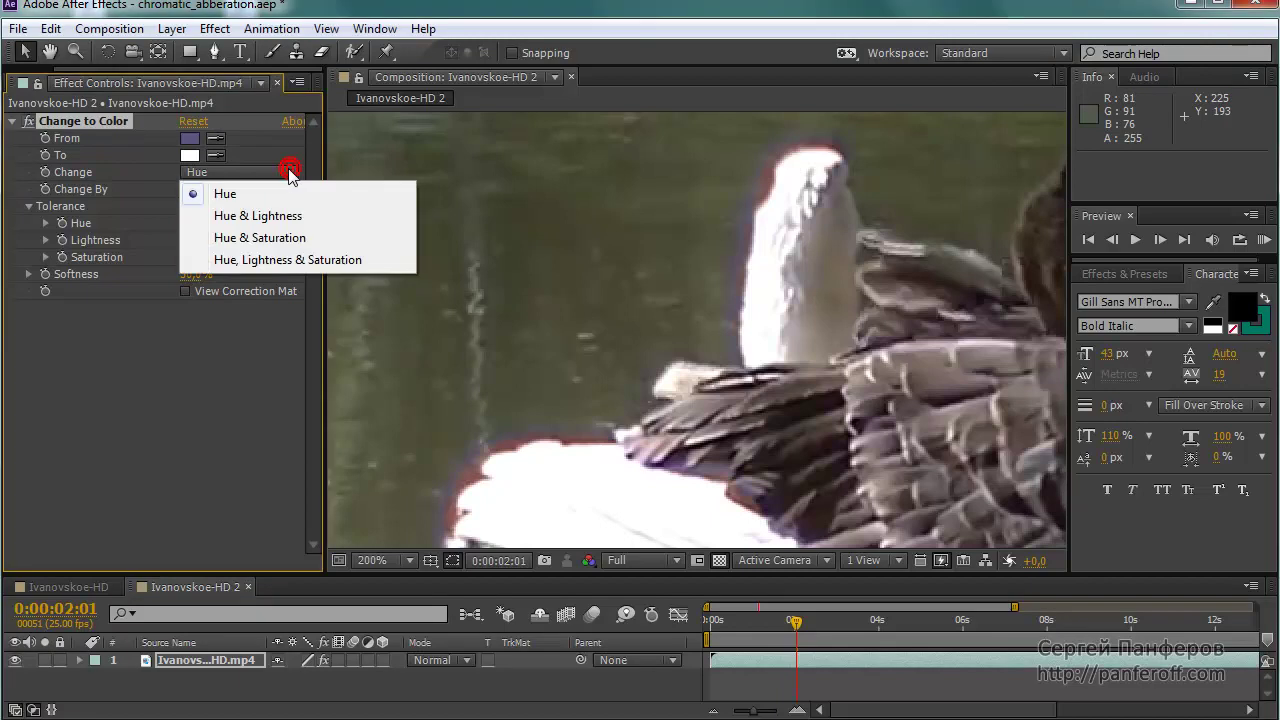
pyautogui.click(266, 232)
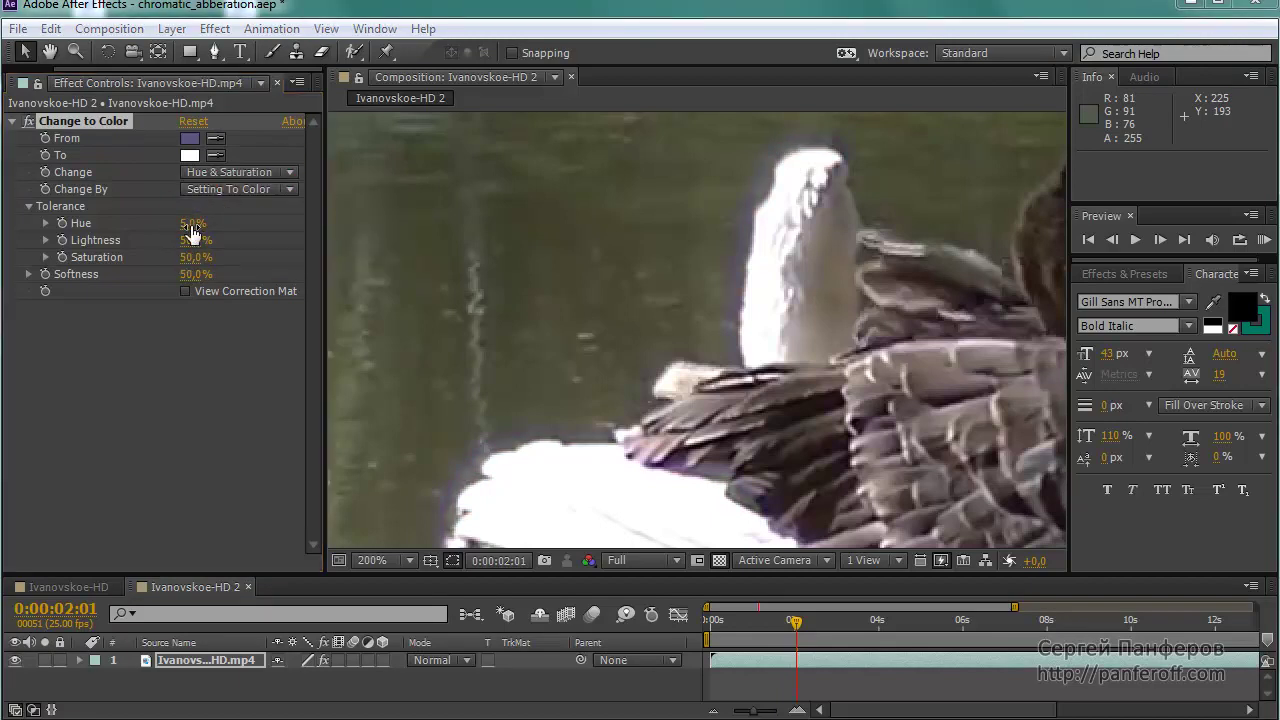
pyautogui.moveTo(192, 223); pyautogui.dragTo(198, 224)
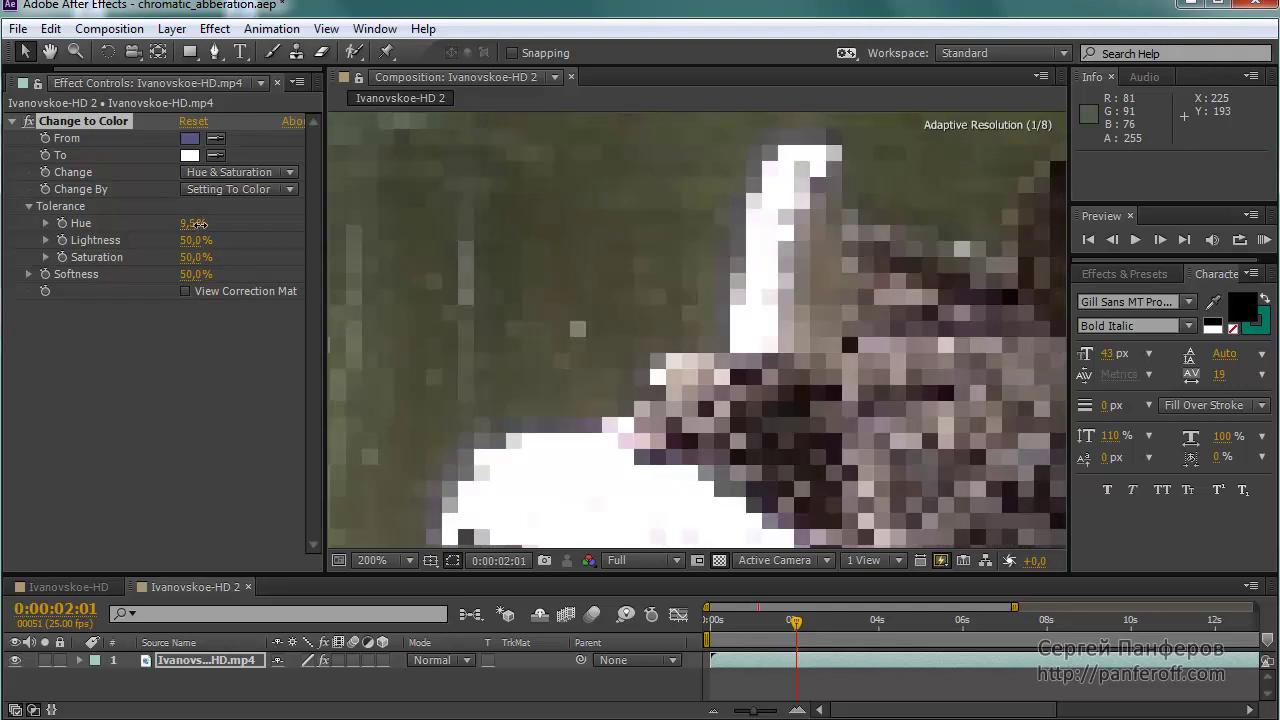
pyautogui.click(184, 292)
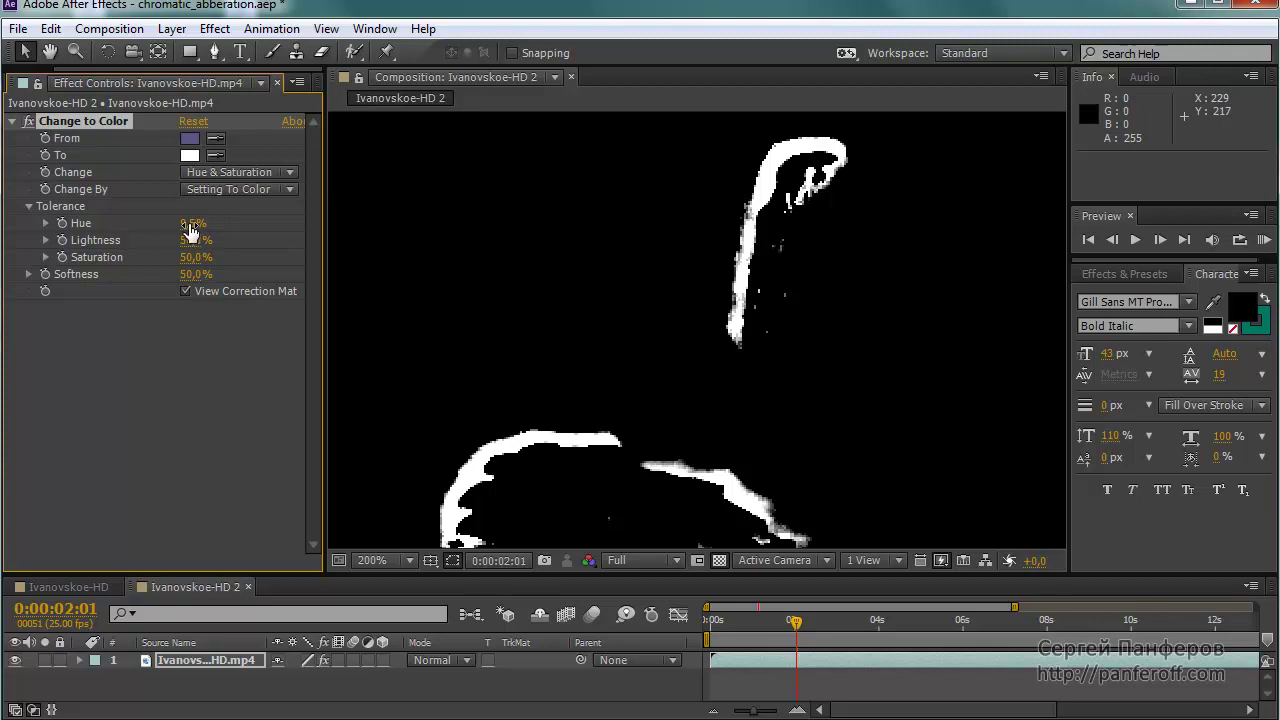
pyautogui.moveTo(190, 230); pyautogui.dragTo(206, 225)
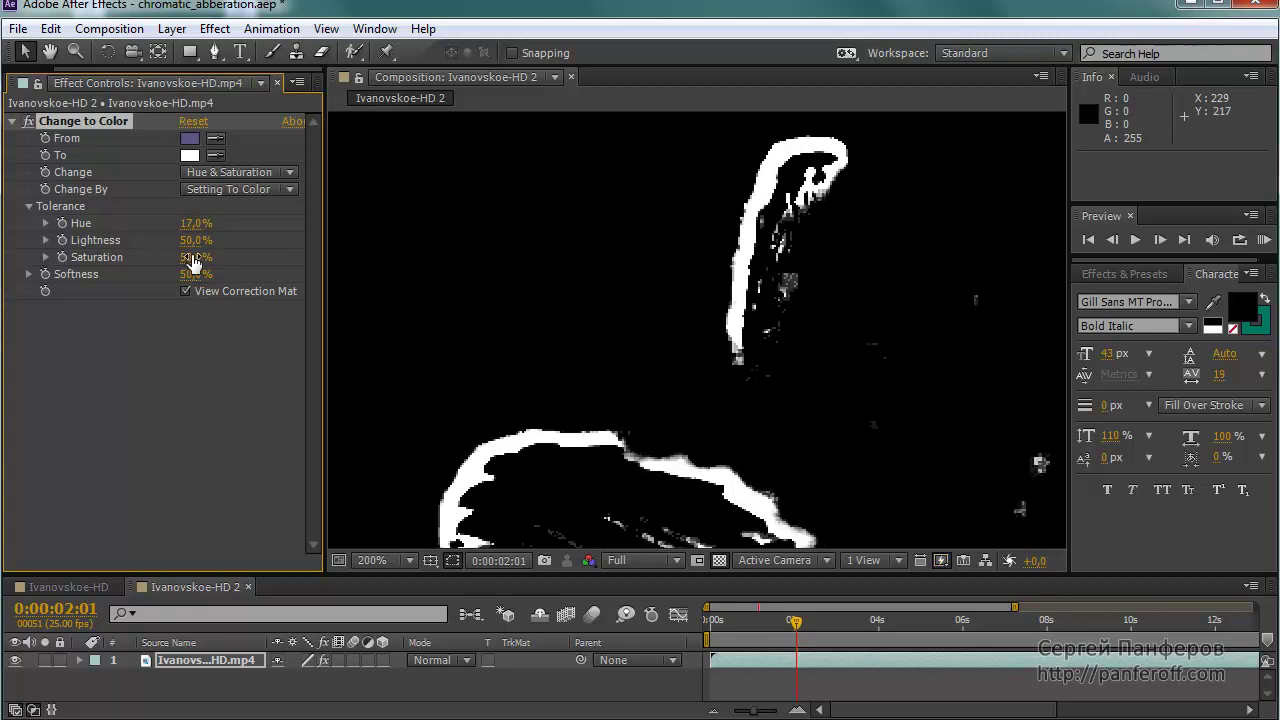
pyautogui.moveTo(191, 262); pyautogui.dragTo(210, 259)
pyautogui.moveTo(206, 261); pyautogui.dragTo(169, 277)
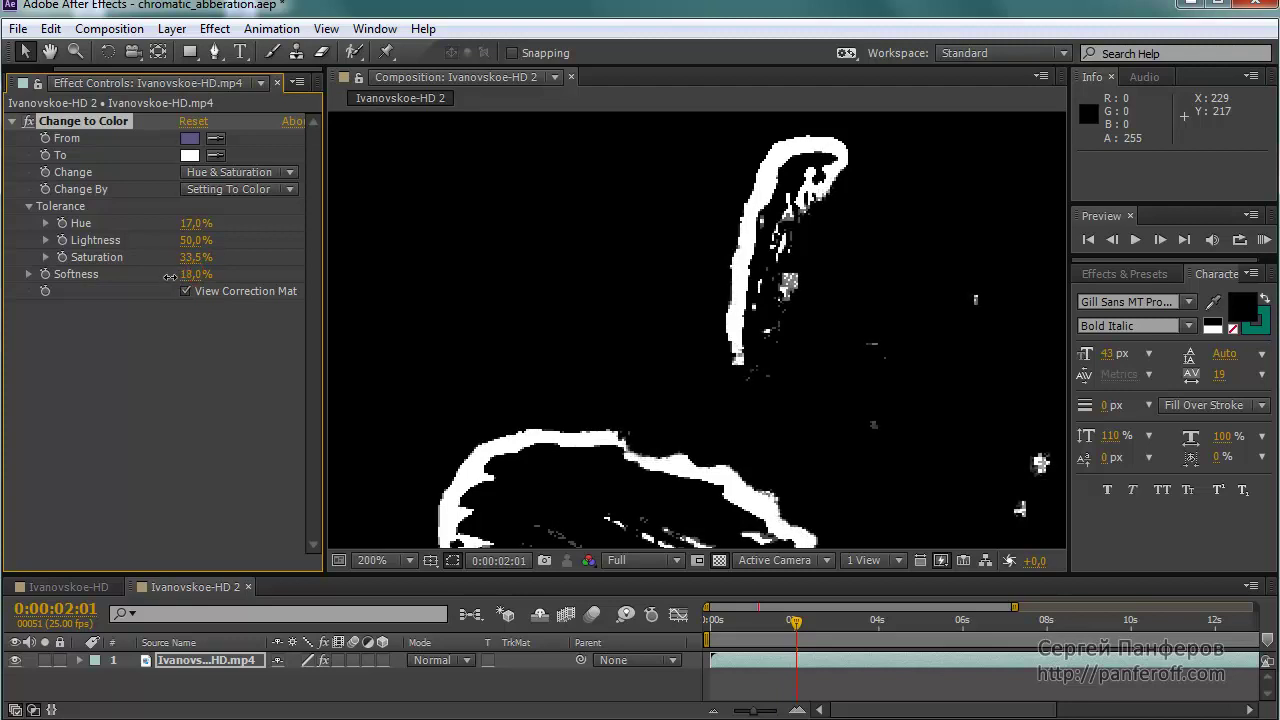
pyautogui.click(185, 291)
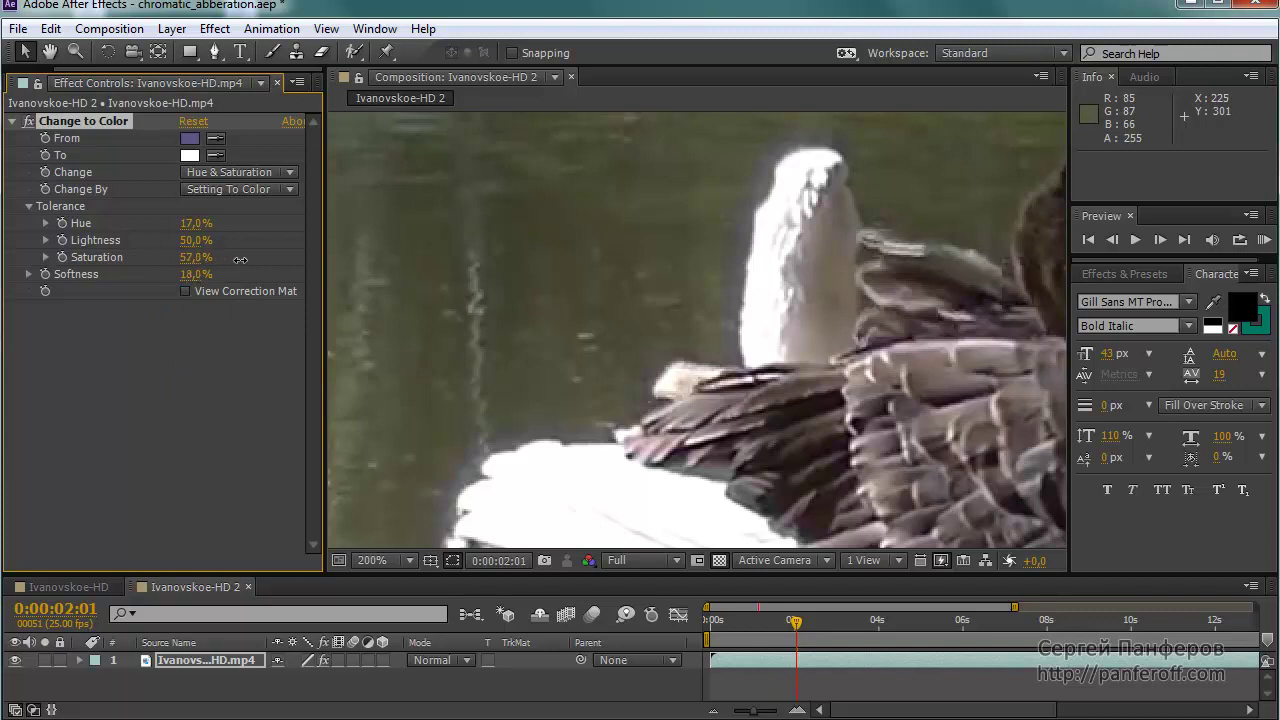
# Raise Saturation tolerance to about 71% and Hue tolerance further, then fit the frame in the viewer.
pyautogui.moveTo(248, 261); pyautogui.dragTo(267, 258)
pyautogui.moveTo(195, 221); pyautogui.dragTo(207, 220)
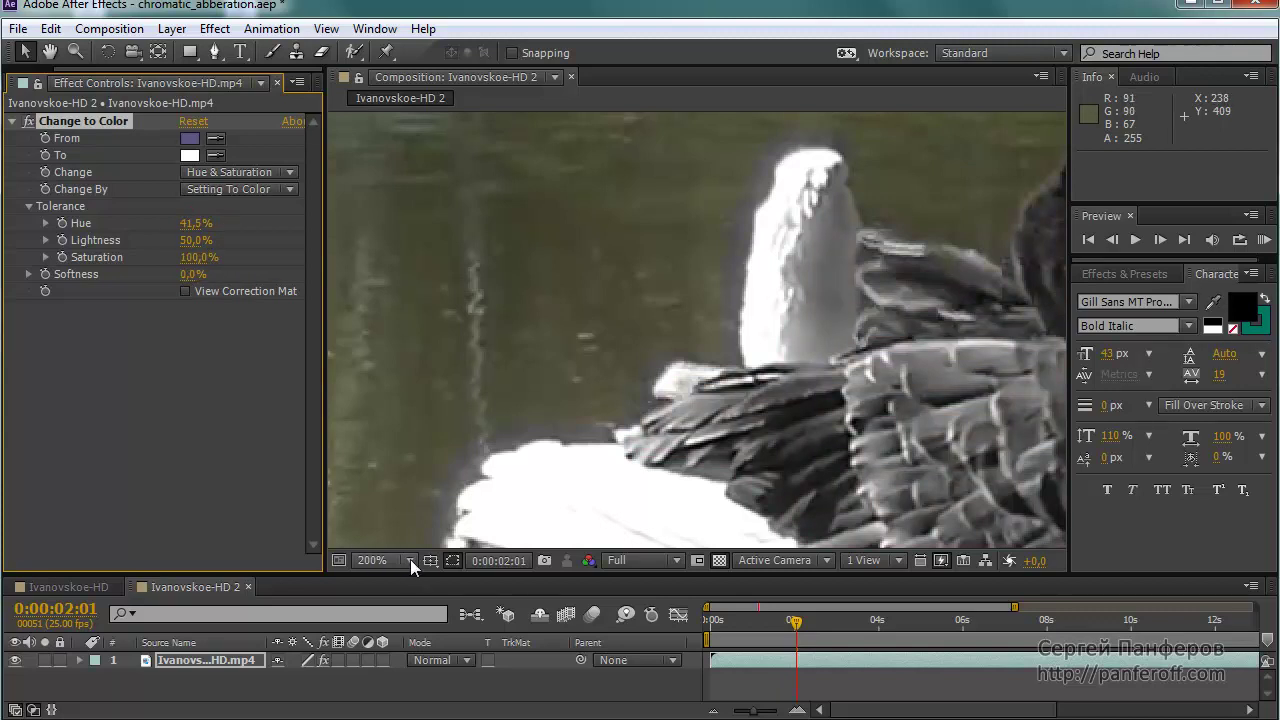
pyautogui.click(410, 559)
pyautogui.click(405, 219)
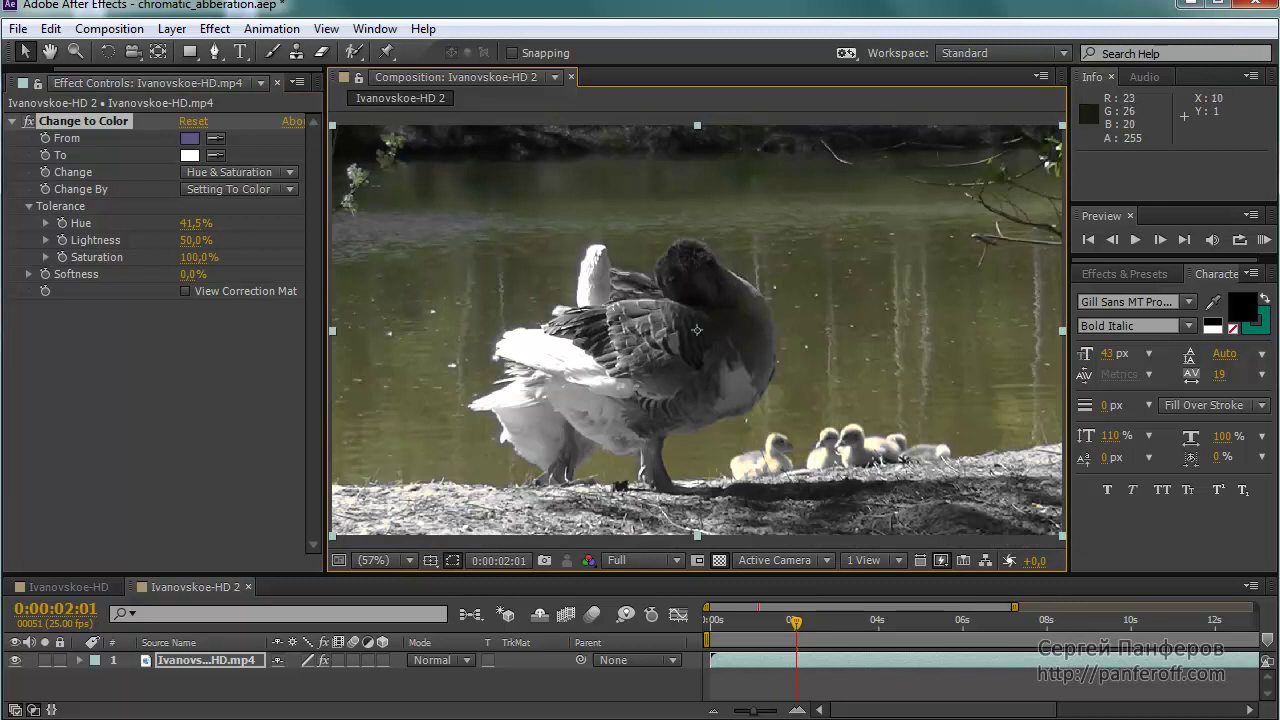
# Compare with Change to Color on and off, settling Hue tolerance at 31,0%.
pyautogui.click(29, 121)
pyautogui.click(29, 121)
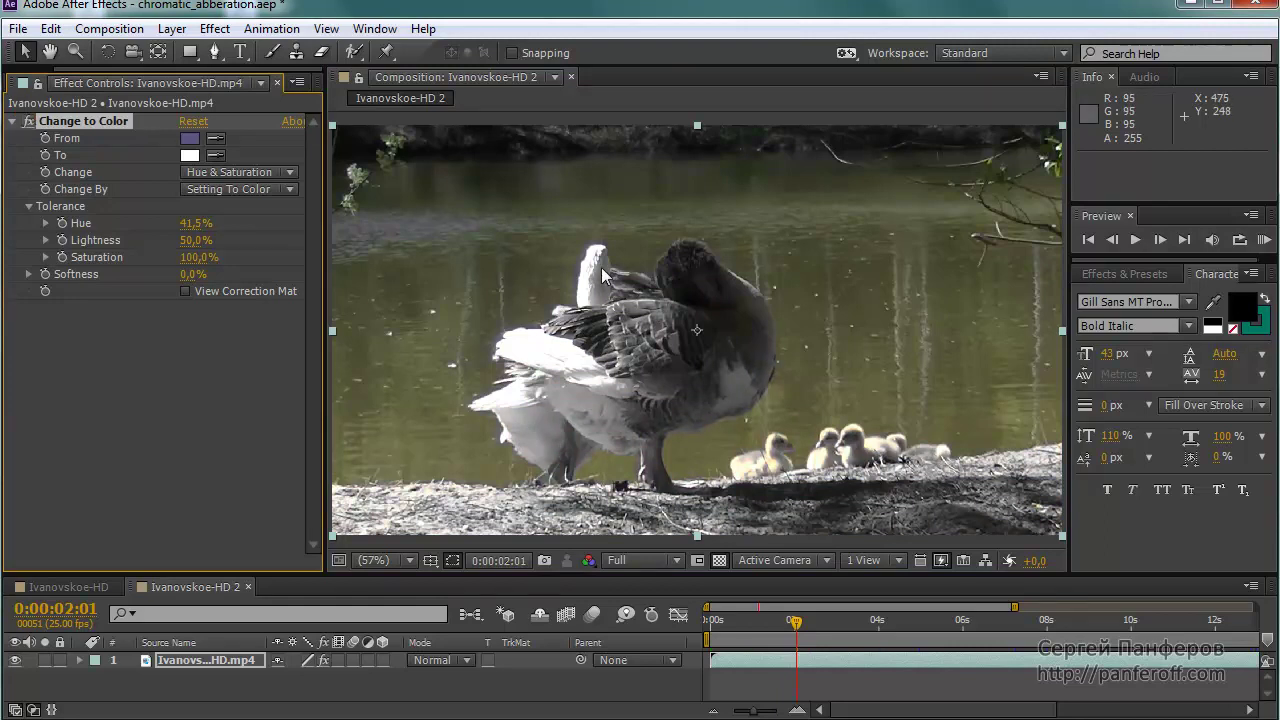
pyautogui.click(29, 121)
pyautogui.click(29, 121)
pyautogui.moveTo(199, 226); pyautogui.dragTo(190, 257)
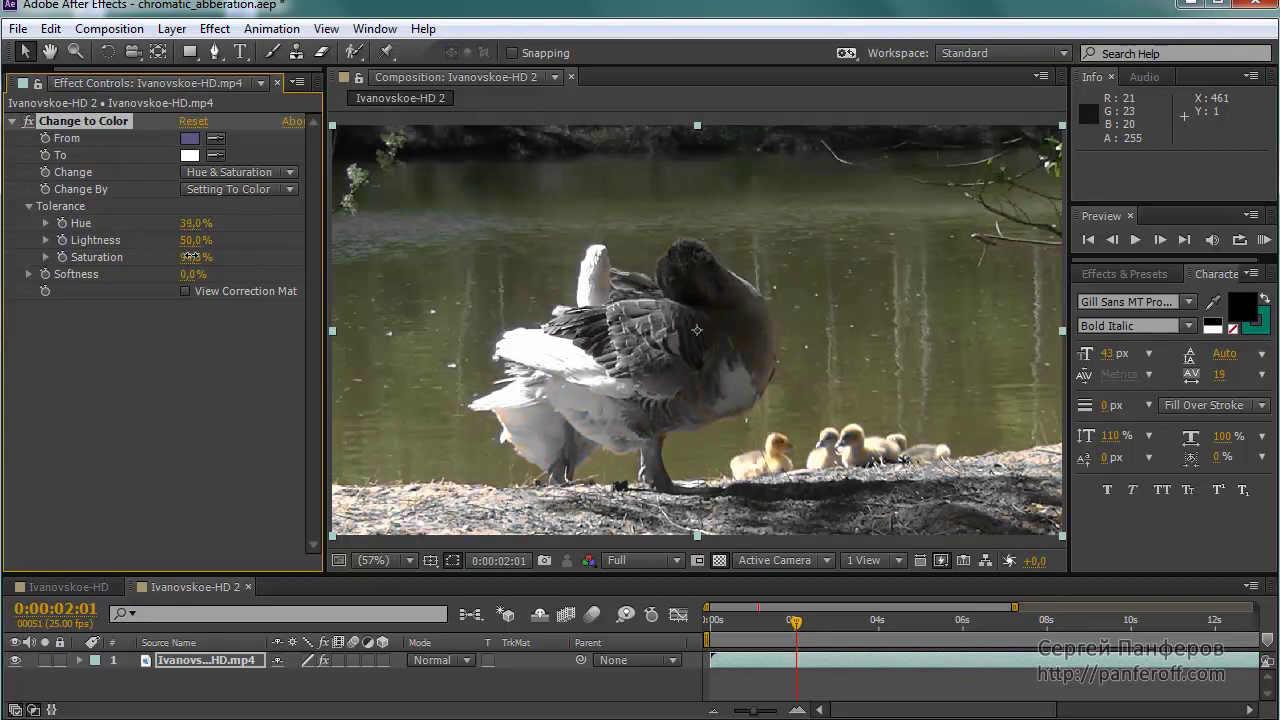
pyautogui.click(29, 121)
pyautogui.click(29, 121)
pyautogui.moveTo(195, 226); pyautogui.dragTo(193, 223)
pyautogui.click(29, 121)
# Inspect the goose's feathers at 200% zoom, return to 100%, and collapse the Change to Color settings.
pyautogui.press('/')
pyautogui.press('.')
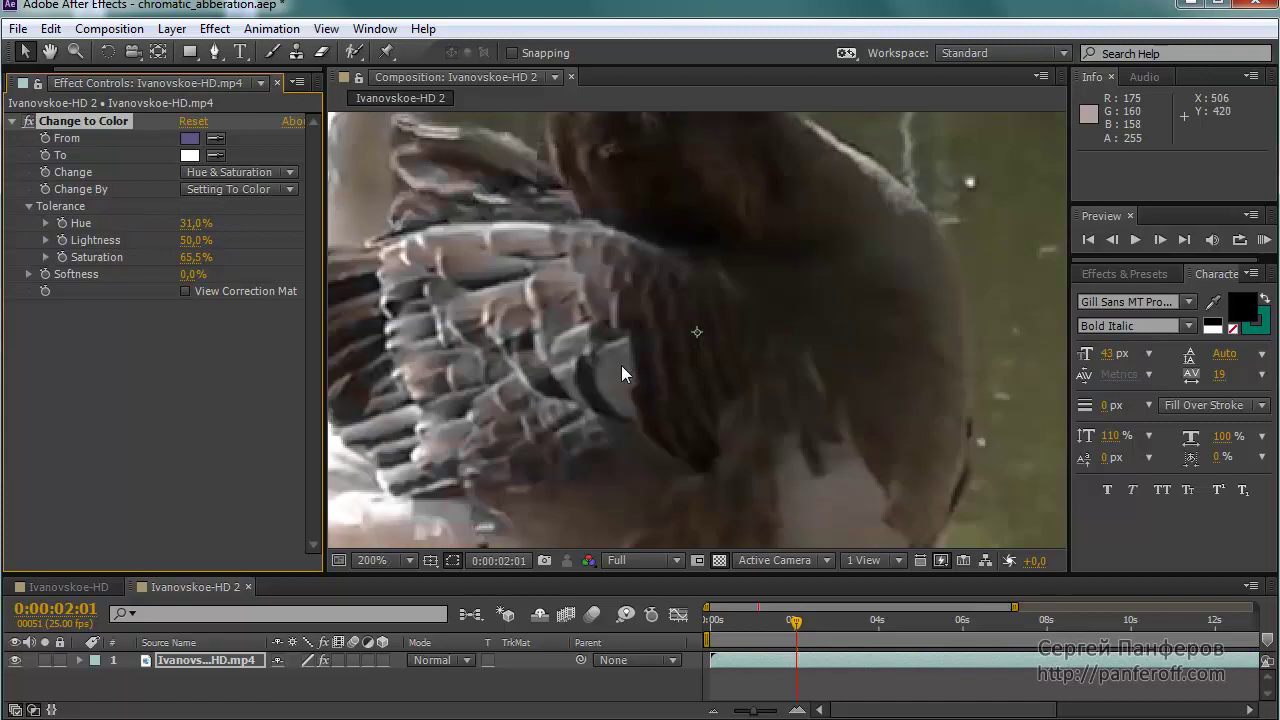
pyautogui.press('h')
pyautogui.moveTo(504, 268)
pyautogui.mouseDown()
pyautogui.moveTo(898, 394)
pyautogui.moveTo(918, 328)
pyautogui.mouseUp()
pyautogui.press('v')
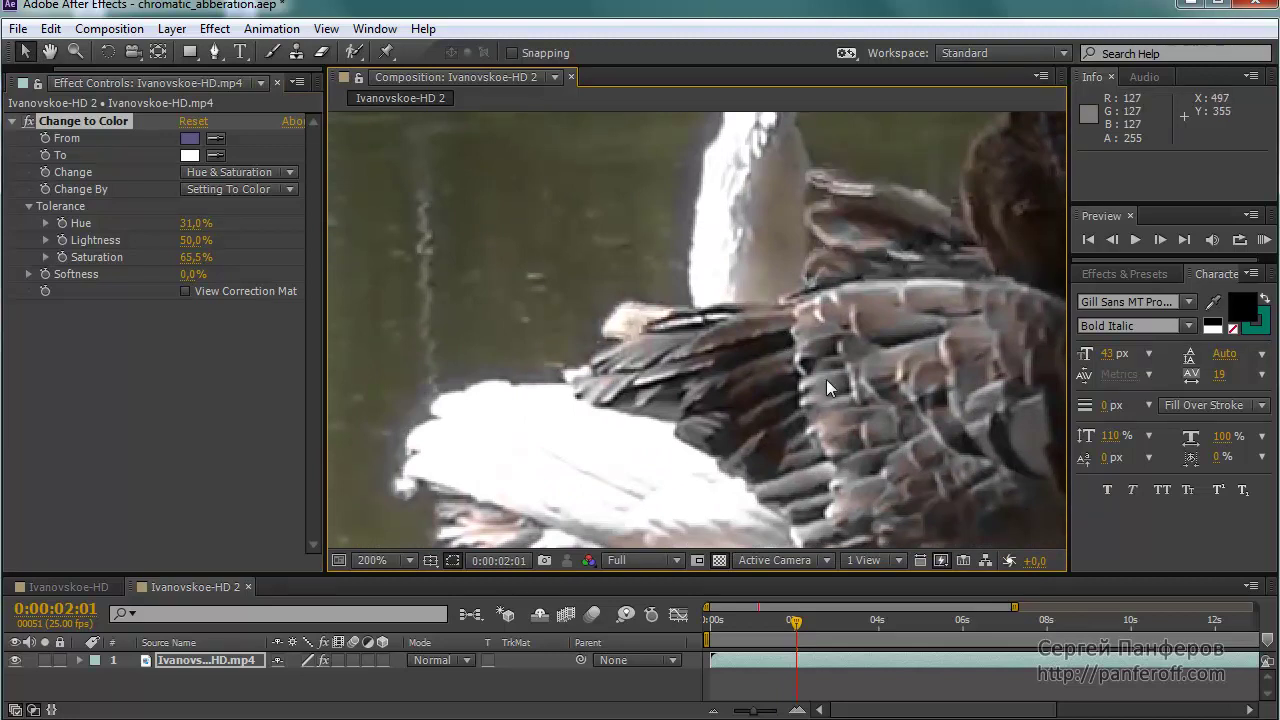
pyautogui.press(',')
pyautogui.press('h')
pyautogui.moveTo(780, 367); pyautogui.dragTo(522, 286)
pyautogui.press('v')
pyautogui.moveTo(598, 131); pyautogui.dragTo(421, 327)
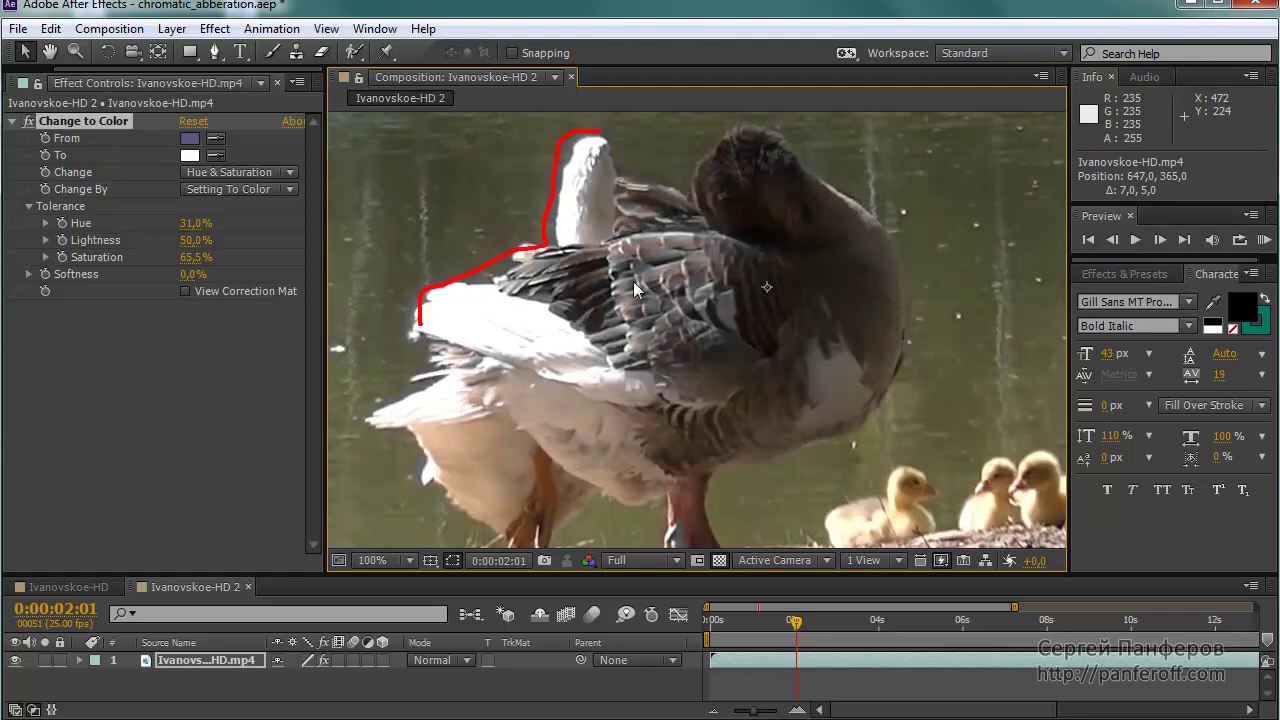
pyautogui.press('Escape')
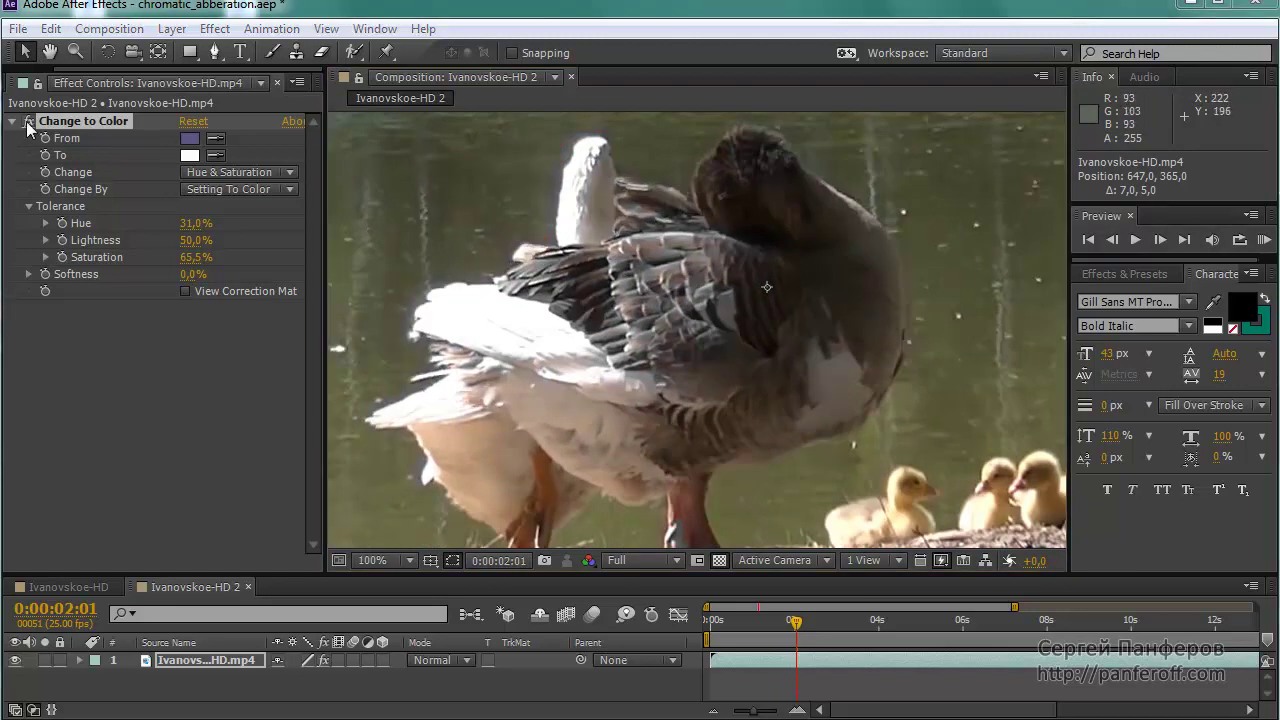
pyautogui.click(28, 122)
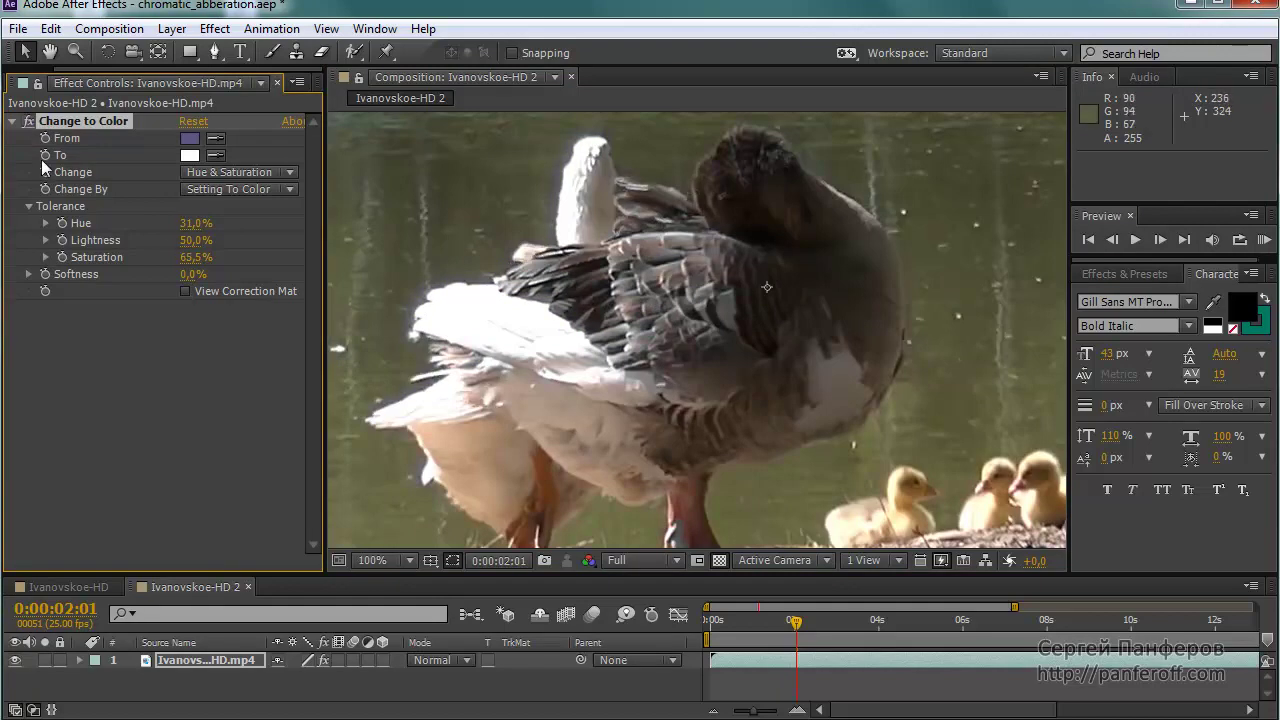
pyautogui.click(13, 122)
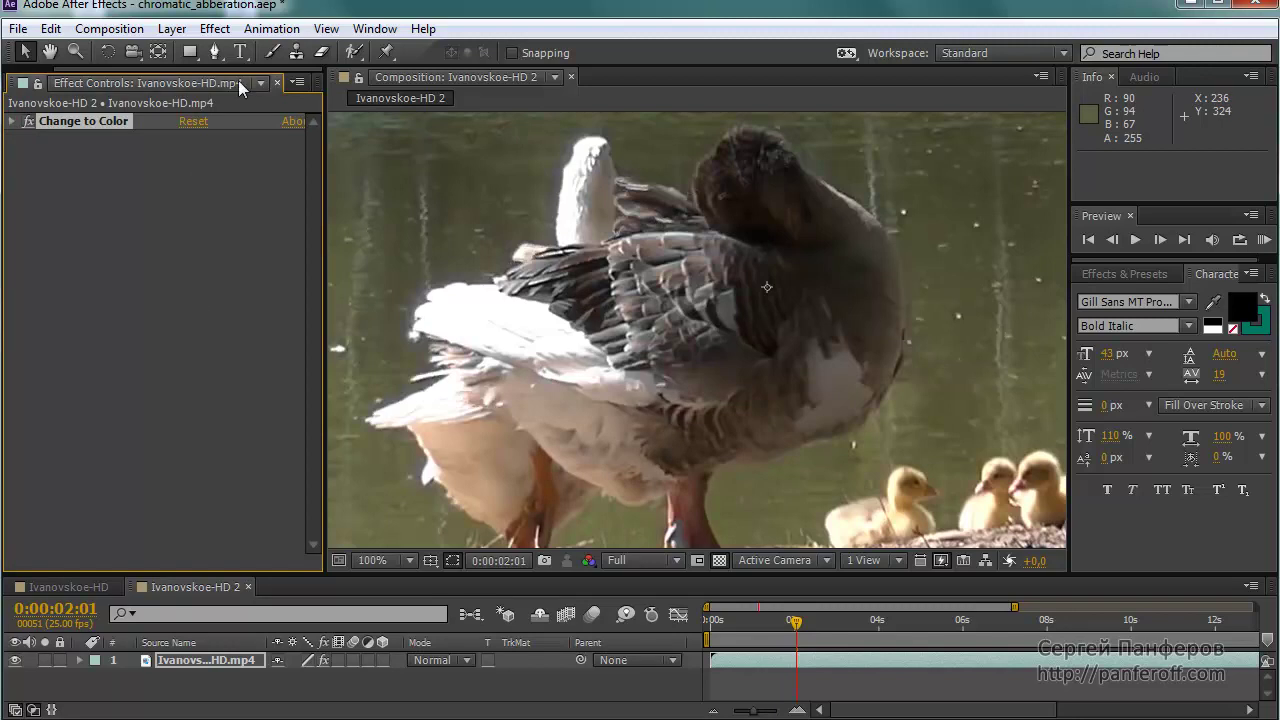
# Apply Color Correction > CC Color Offset to the goose footage.
pyautogui.moveTo(750, 652); pyautogui.dragTo(822, 562)
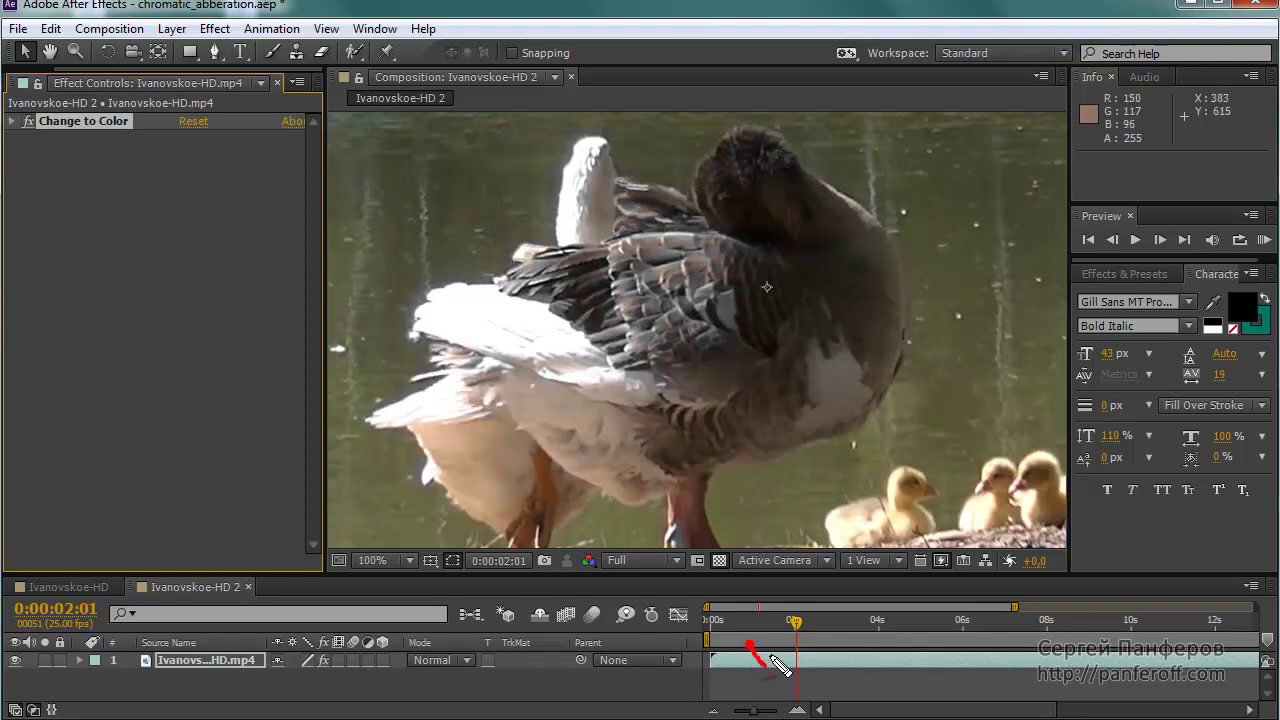
pyautogui.click(216, 30)
pyautogui.moveTo(262, 237)
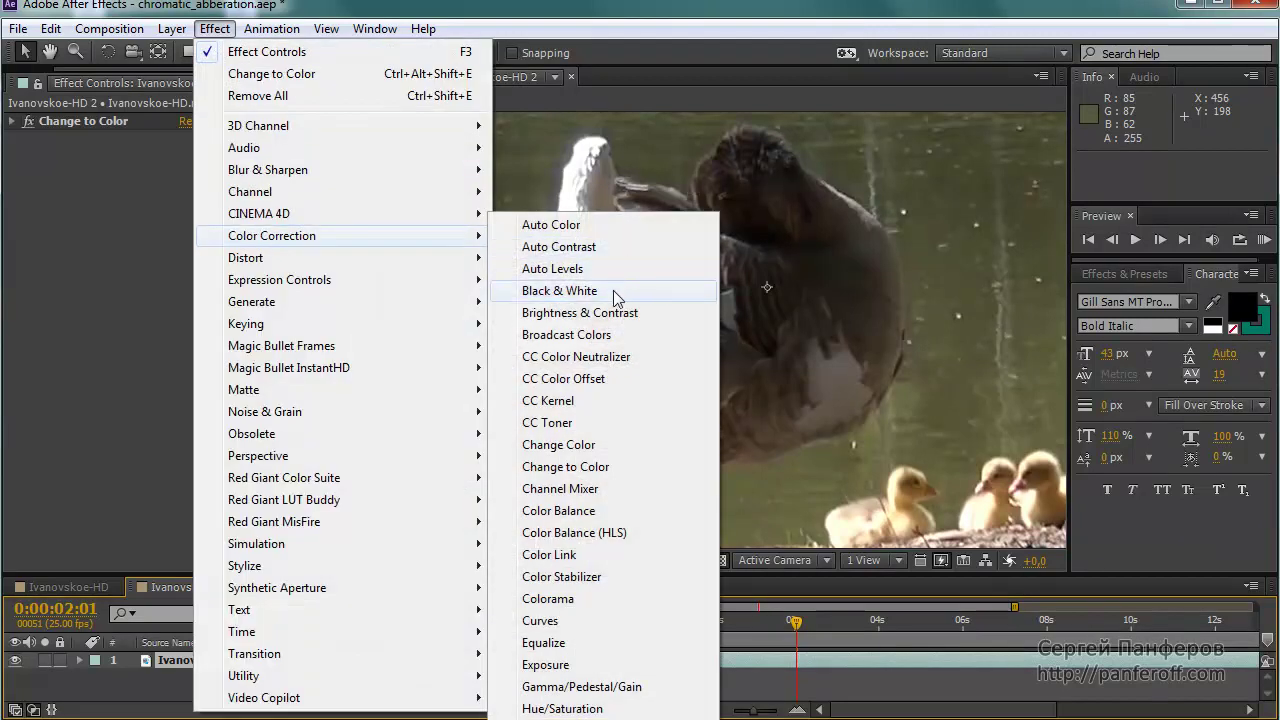
pyautogui.click(577, 381)
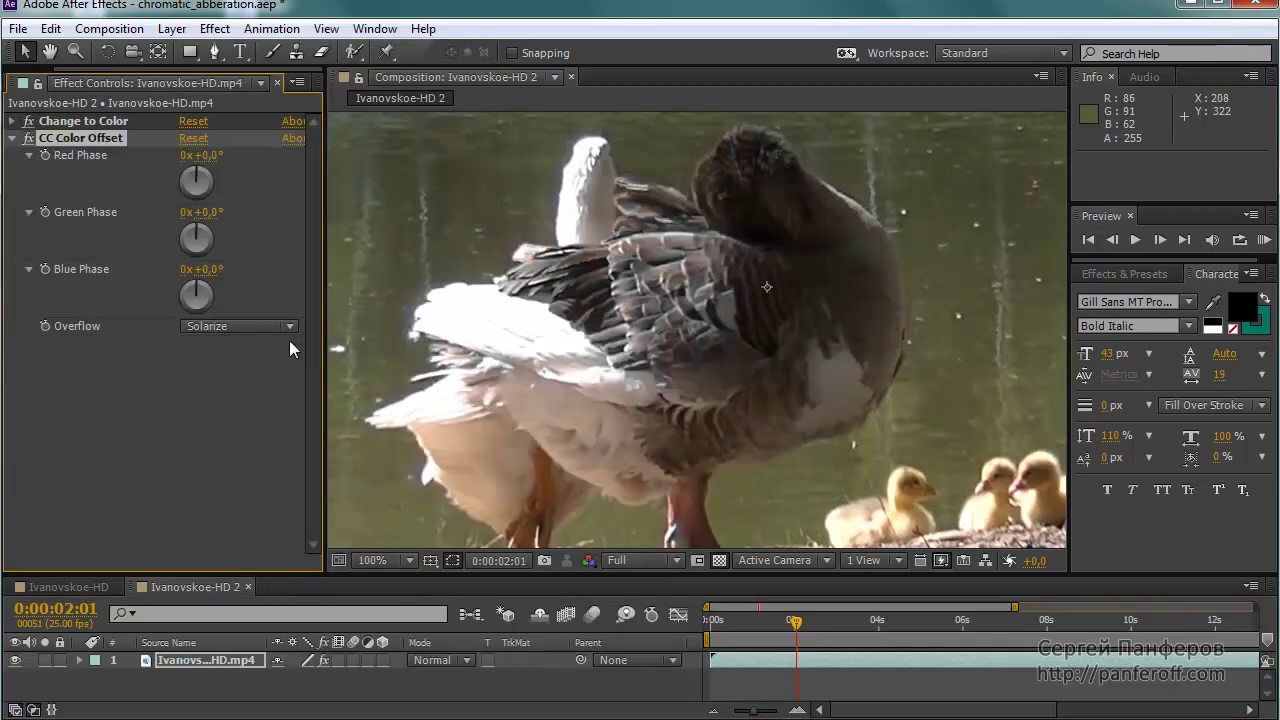
# Switch off the Change to Color effect.
pyautogui.click(28, 121)
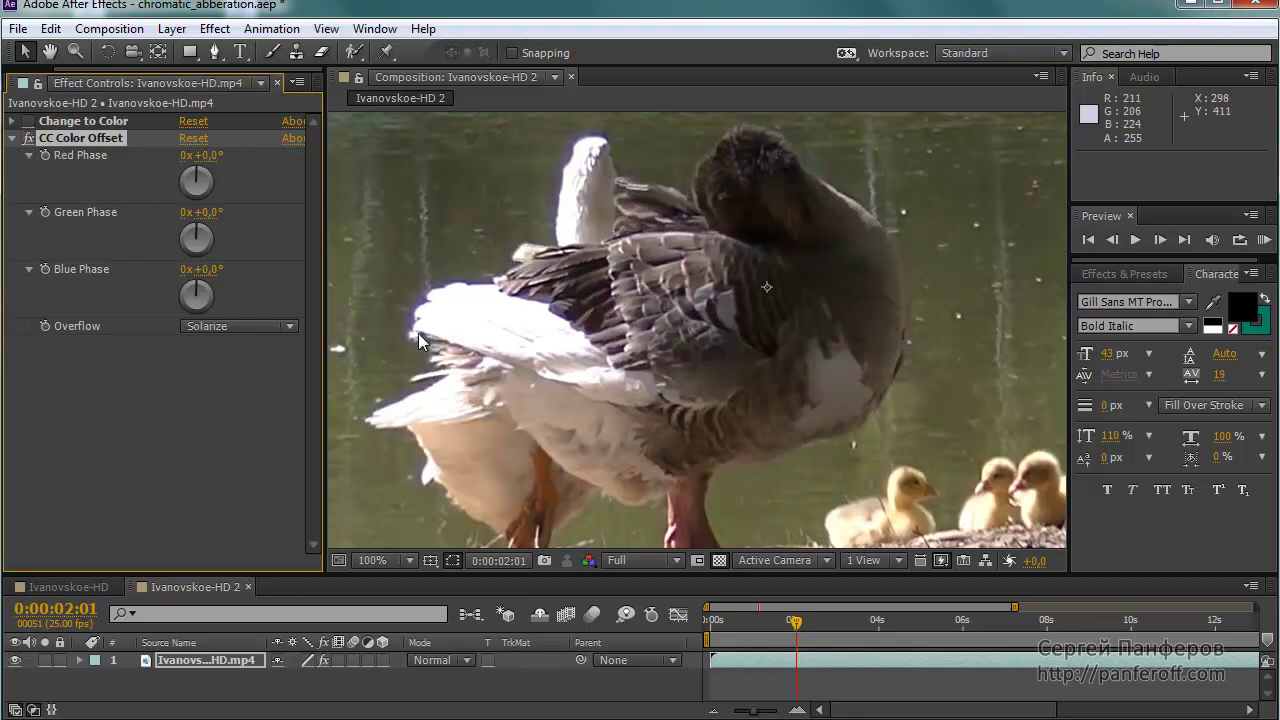
pyautogui.moveTo(603, 130)
pyautogui.mouseDown()
pyautogui.moveTo(560, 198)
pyautogui.moveTo(530, 298)
pyautogui.moveTo(588, 312)
pyautogui.mouseUp()
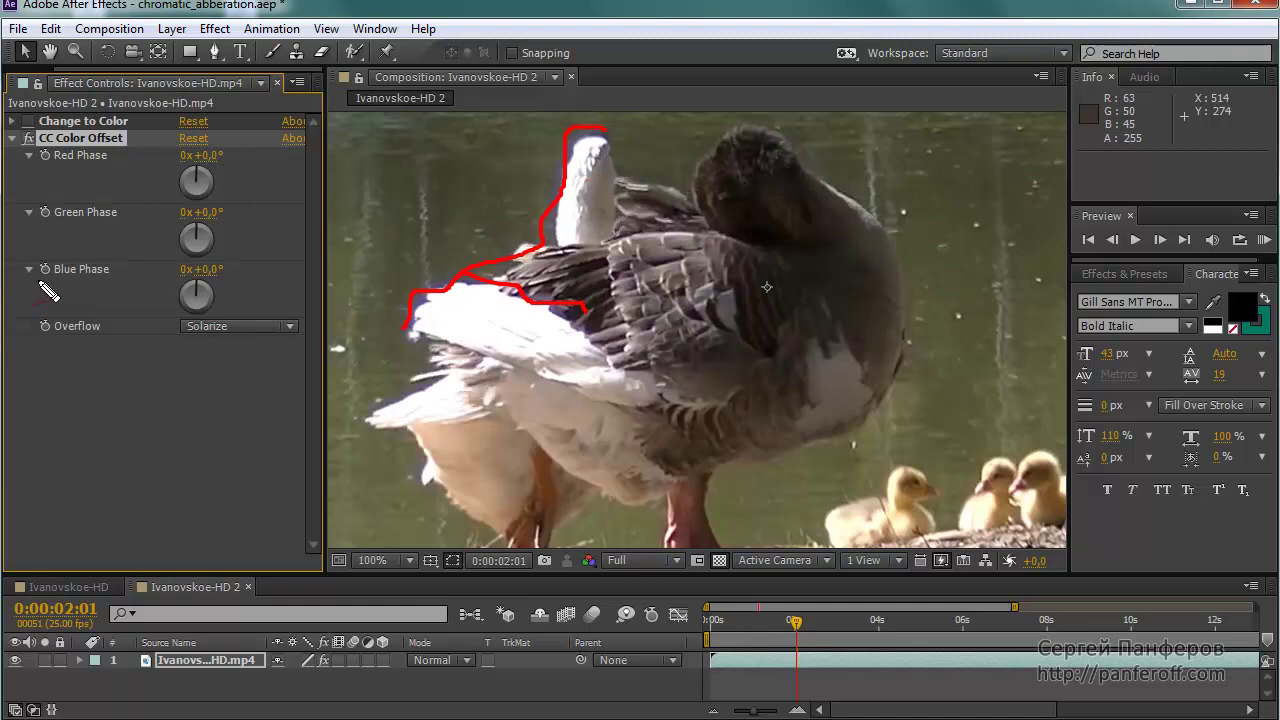
pyautogui.moveTo(20, 282); pyautogui.dragTo(195, 290)
pyautogui.press('Escape')
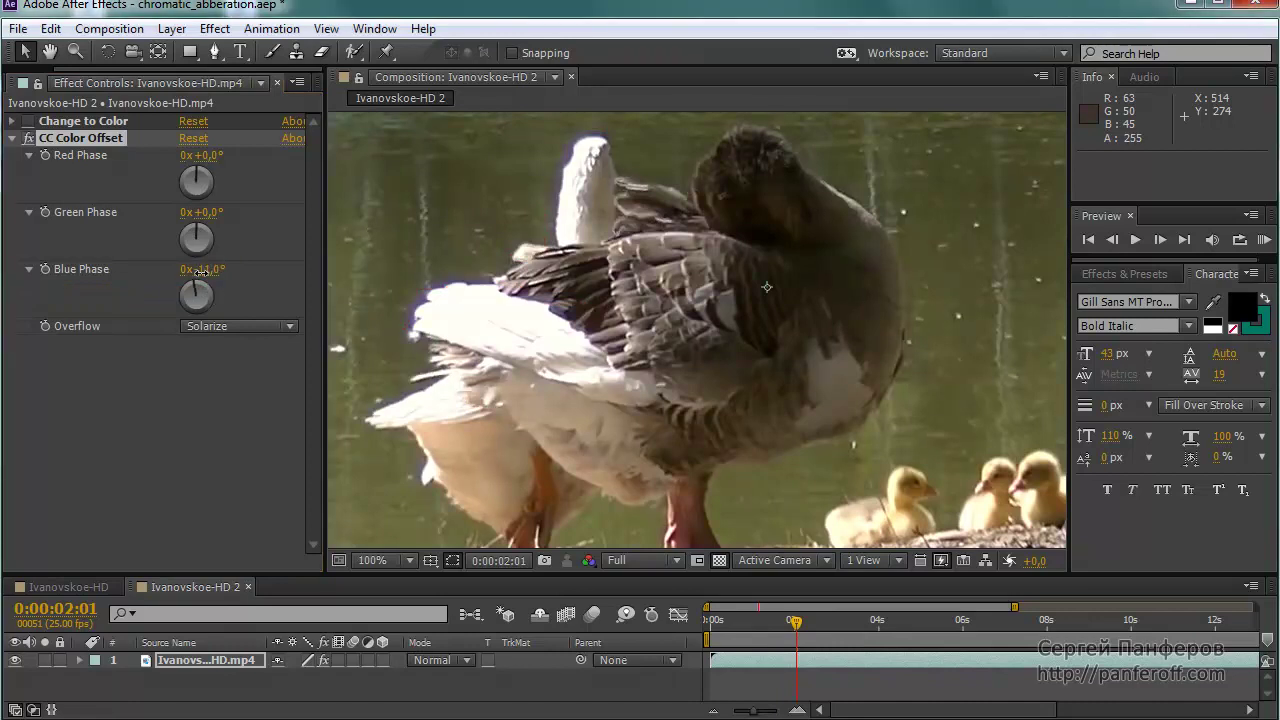
# Scrub CC Color Offset's Green Phase and enter a negative Blue Phase of -25°.
pyautogui.moveTo(198, 274); pyautogui.dragTo(200, 274)
pyautogui.click(190, 276)
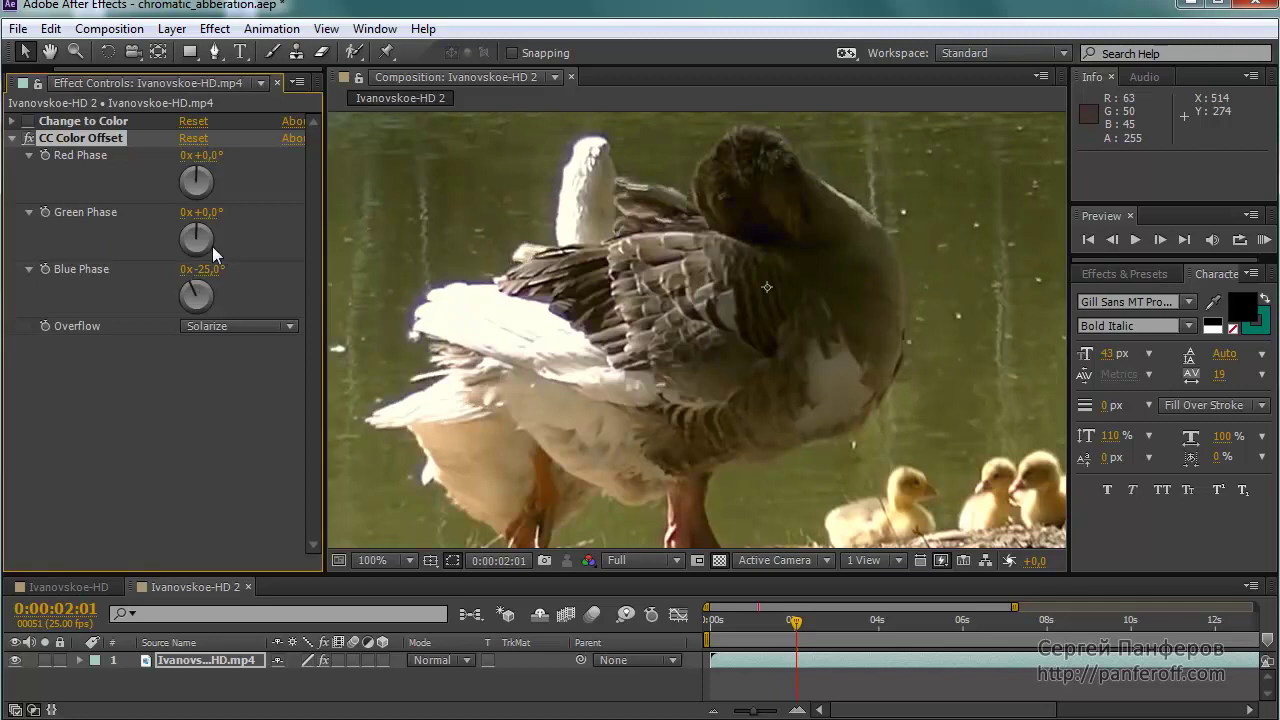
pyautogui.moveTo(200, 226); pyautogui.dragTo(192, 215)
pyautogui.moveTo(200, 222); pyautogui.dragTo(210, 224)
pyautogui.click(208, 213)
pyautogui.write('-2')
pyautogui.press('Tab')
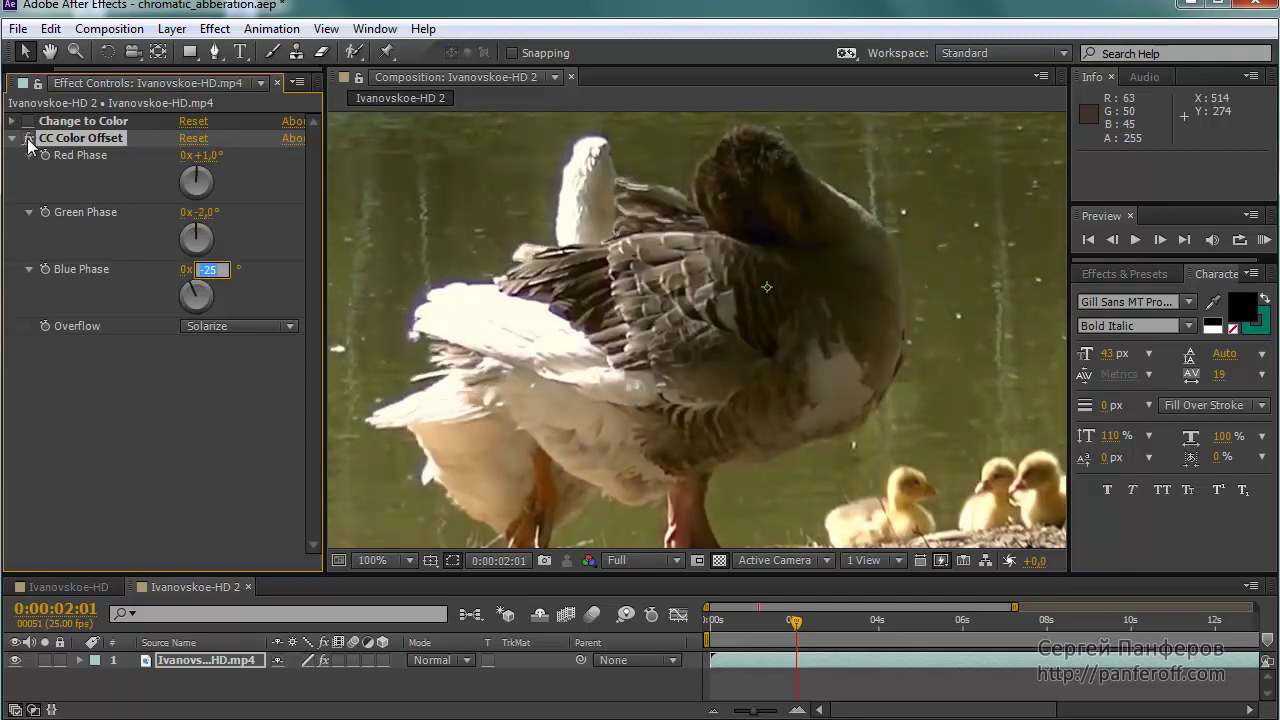
pyautogui.click(30, 143)
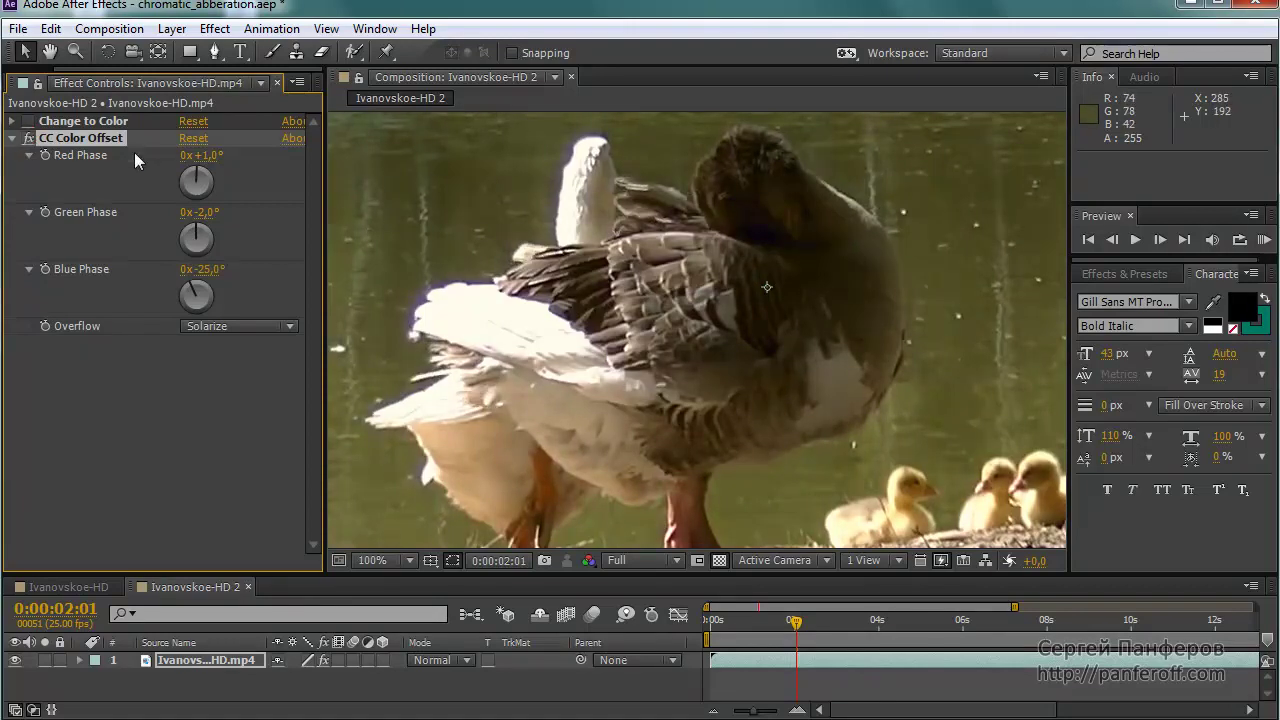
# Push Green and Blue Phase to -14° and -39°, comparing at 100% zoom.
pyautogui.moveTo(200, 212); pyautogui.dragTo(197, 272)
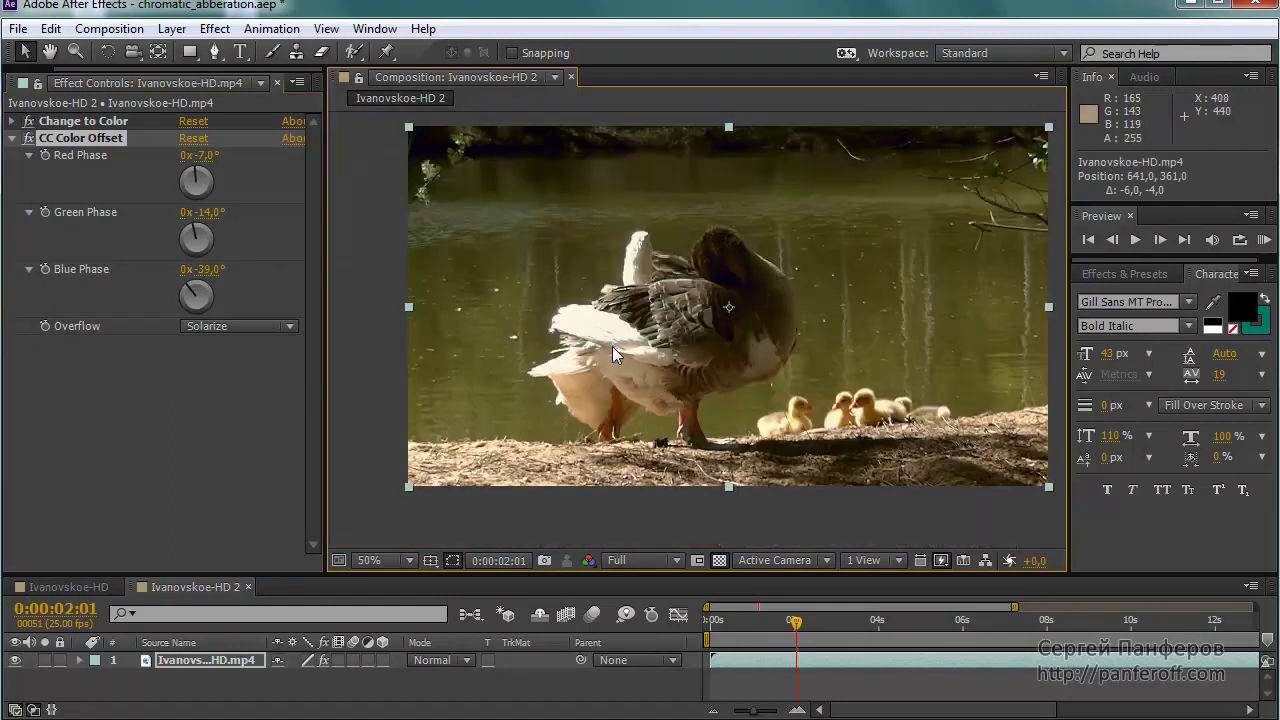
pyautogui.press('/')
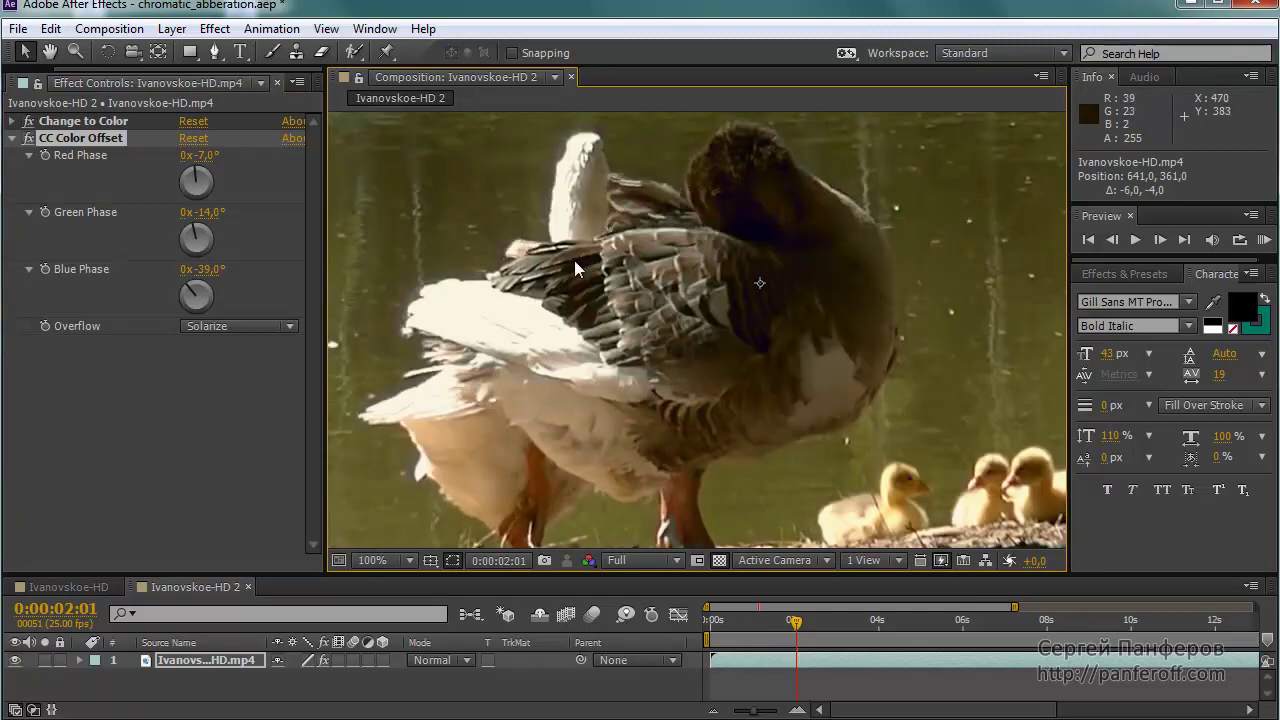
pyautogui.click(29, 121)
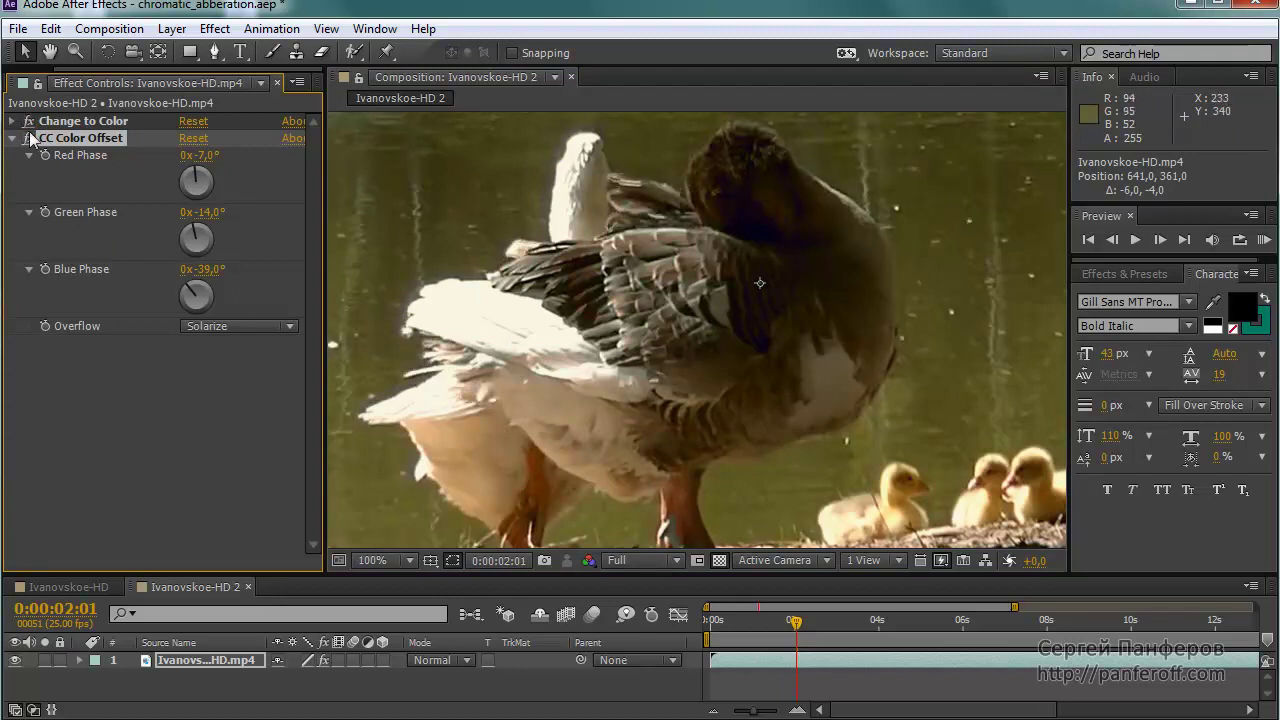
pyautogui.press(',')
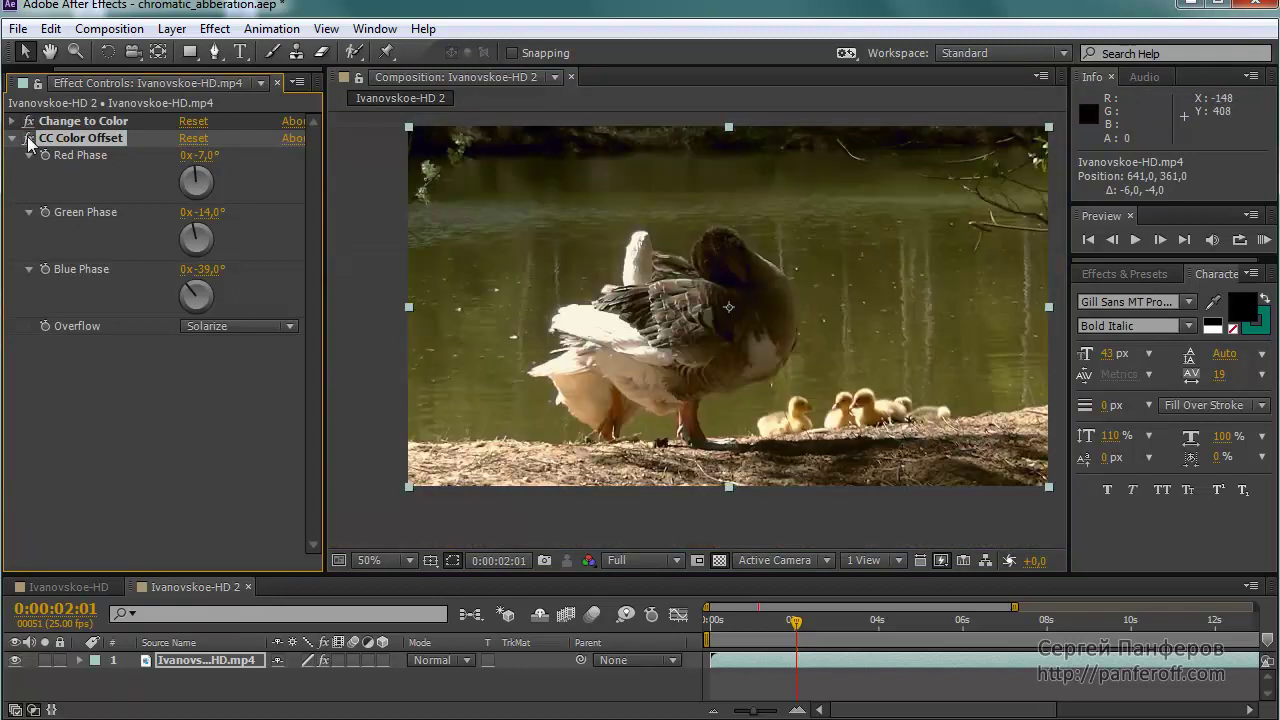
# Toggle CC Color Offset off and on to compare the goose shot, leaving it disabled.
pyautogui.click(29, 139)
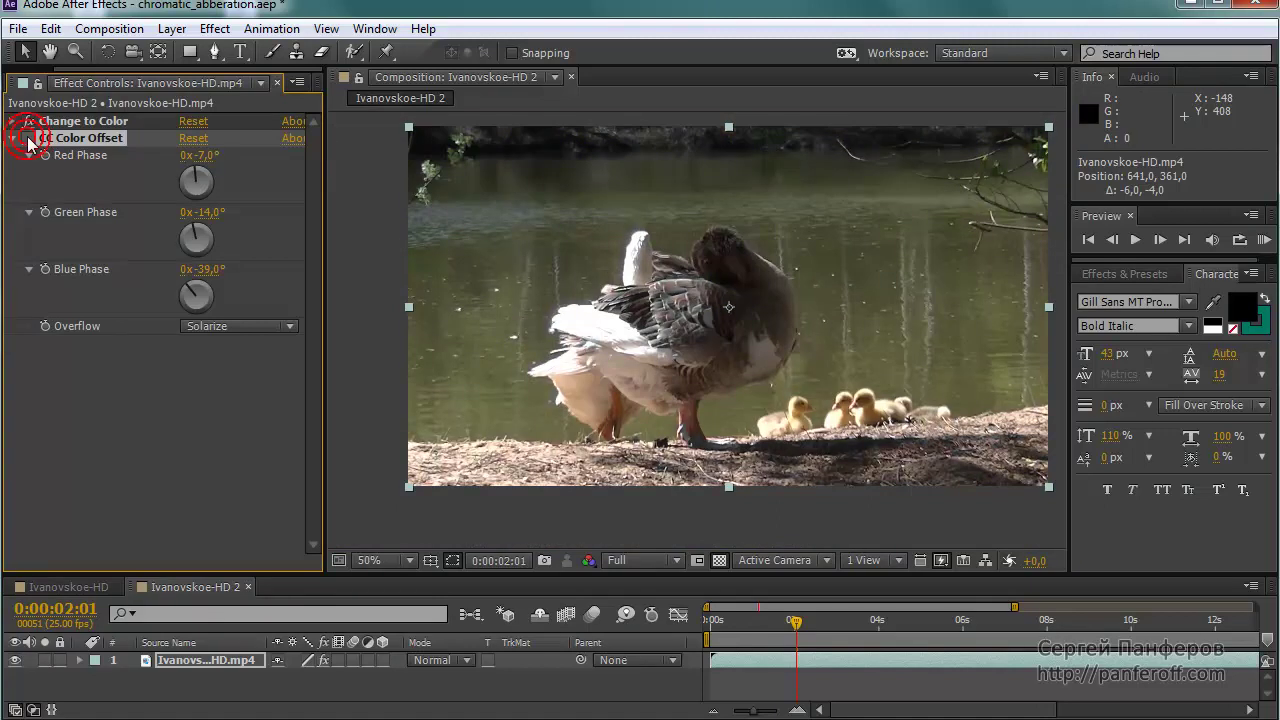
pyautogui.click(29, 139)
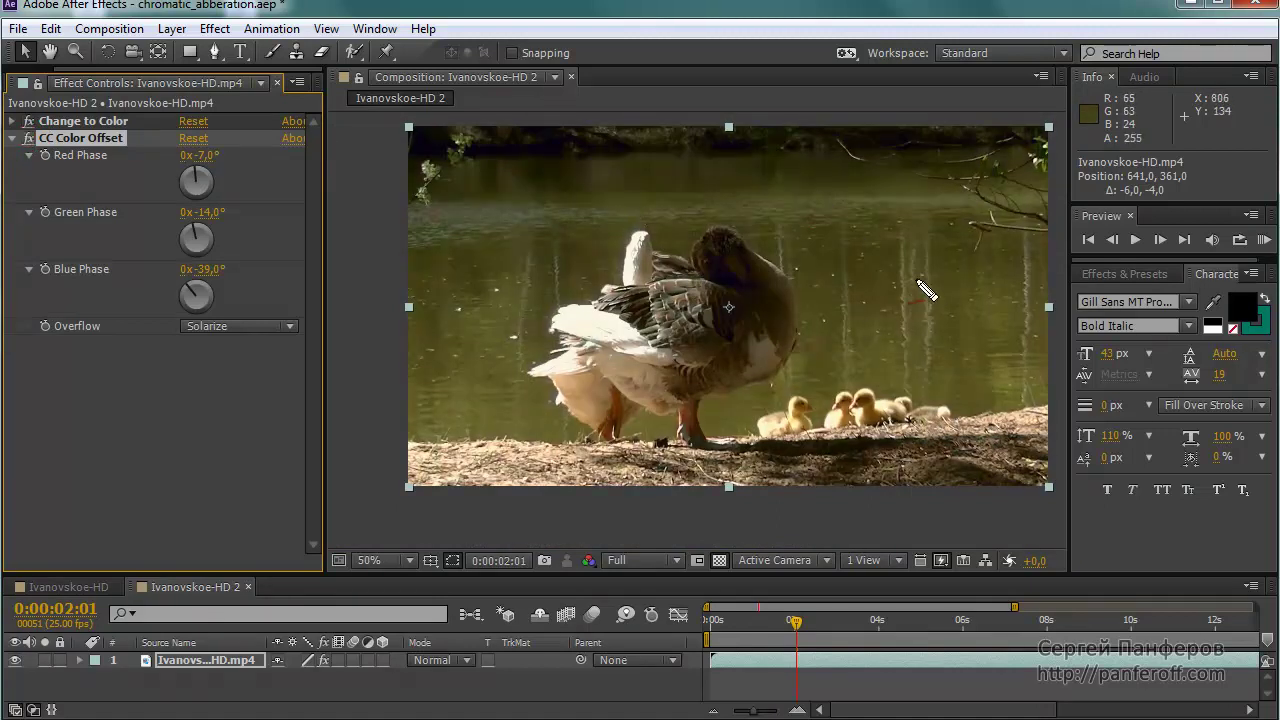
pyautogui.moveTo(871, 200); pyautogui.dragTo(1010, 195)
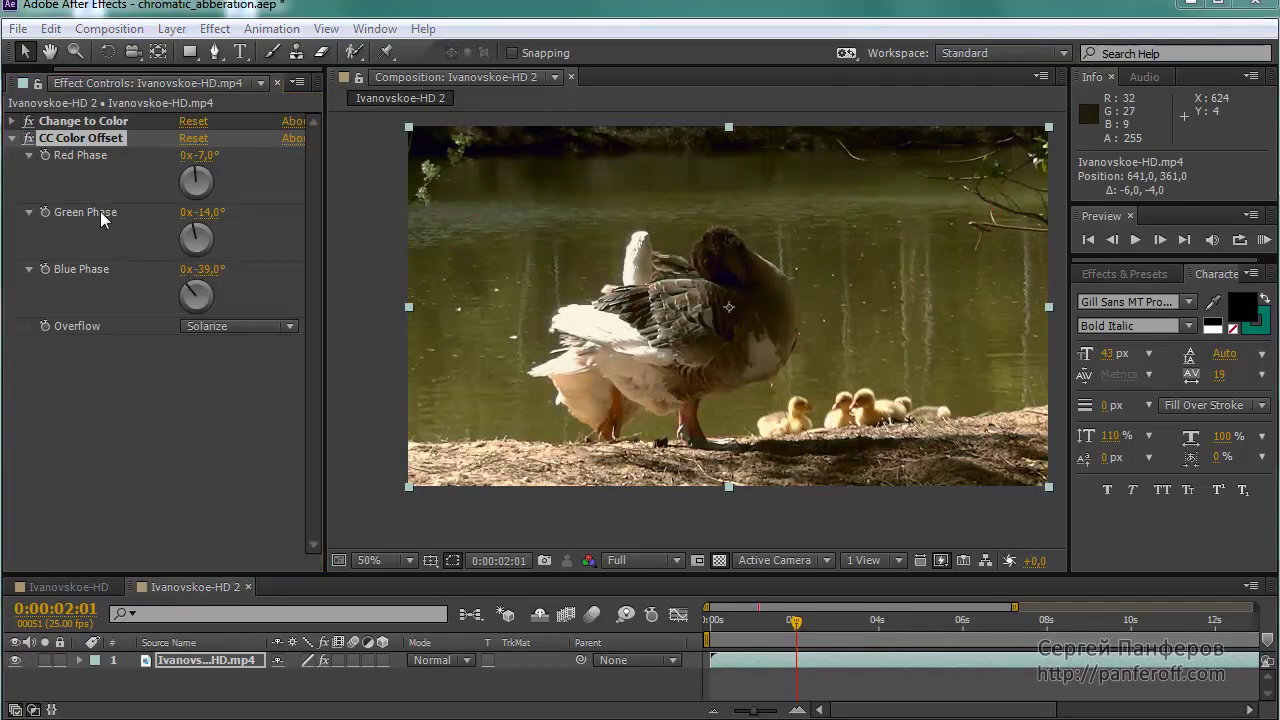
pyautogui.click(28, 139)
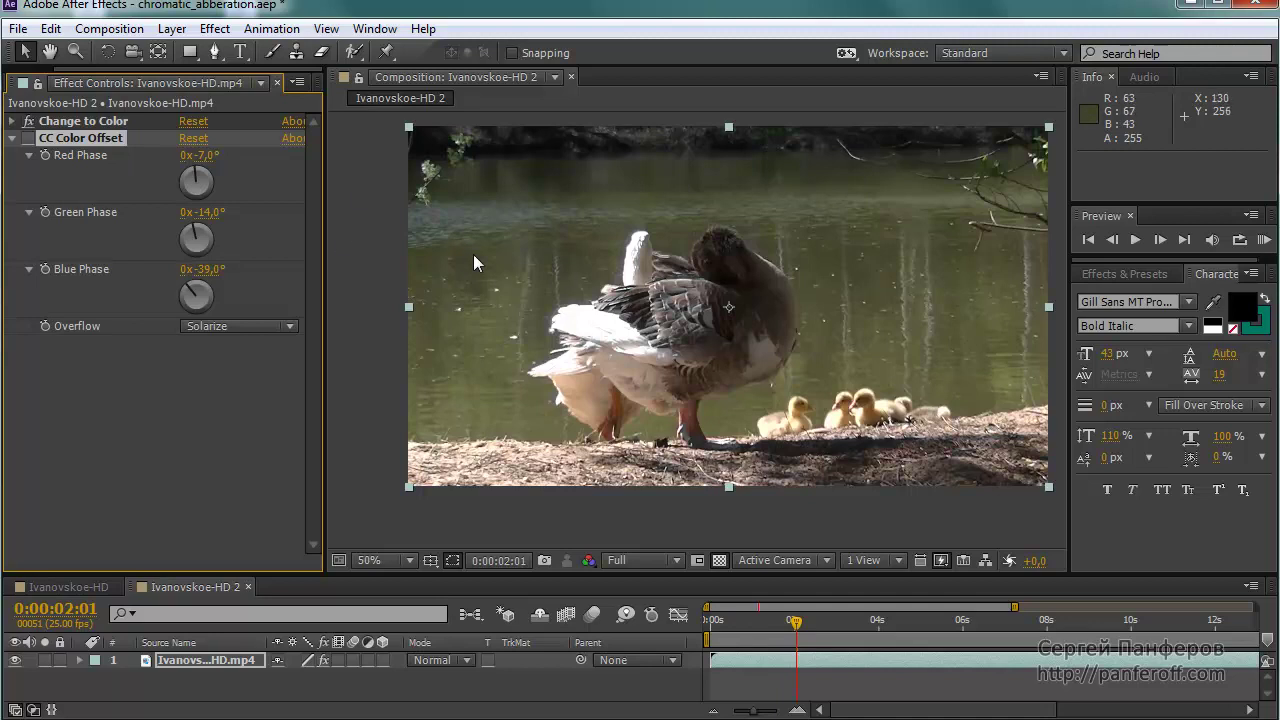
pyautogui.click(22, 140)
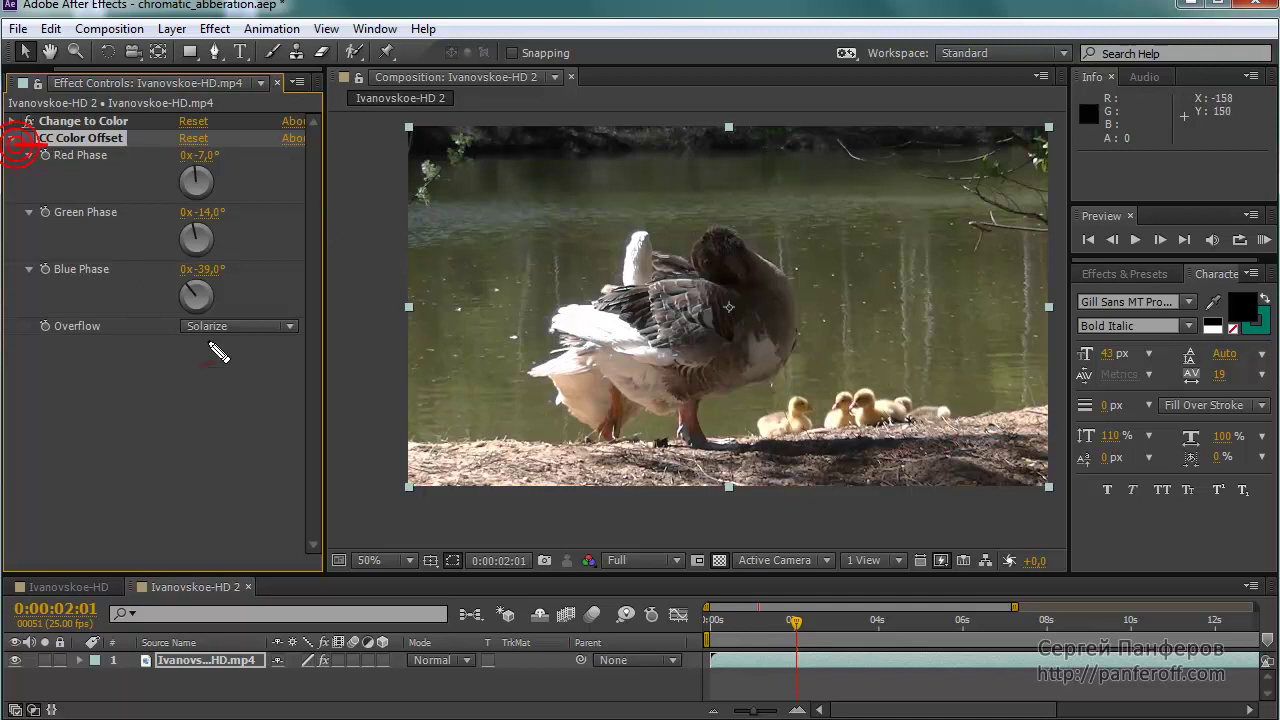
# Apply Color Correction > Exposure to the goose clip.
pyautogui.click(216, 29)
pyautogui.click(216, 29)
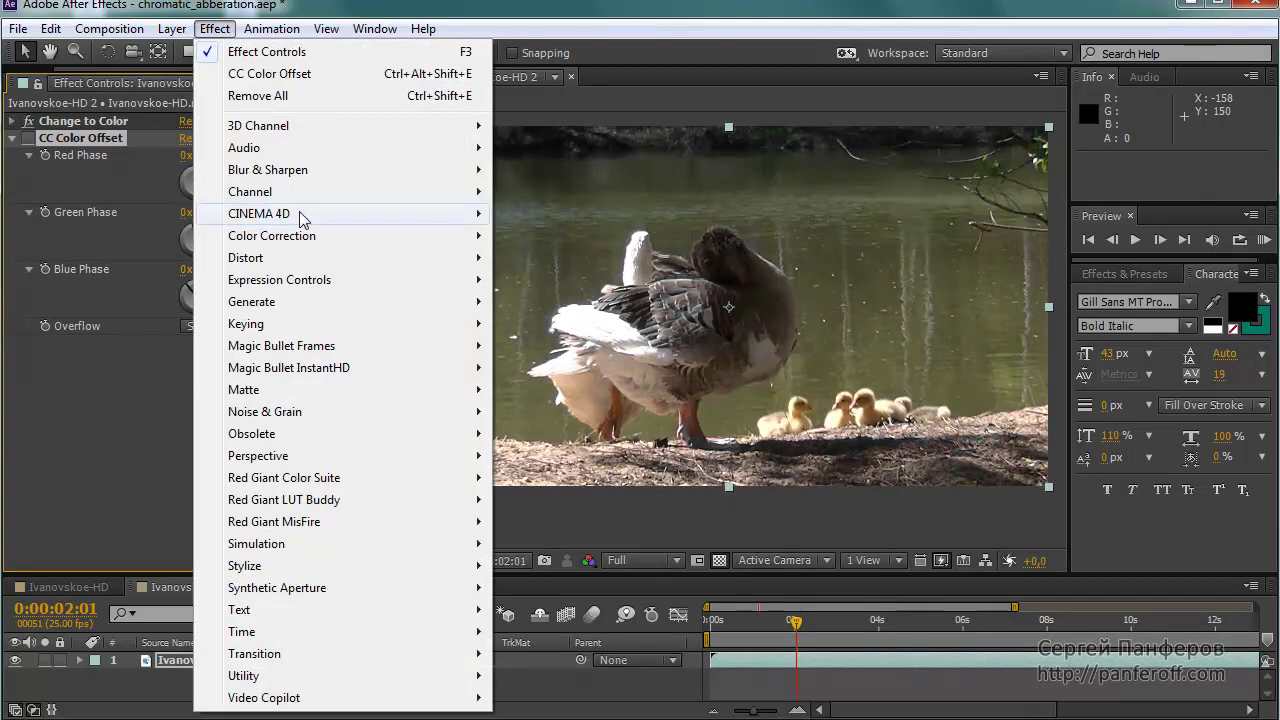
pyautogui.moveTo(258, 244)
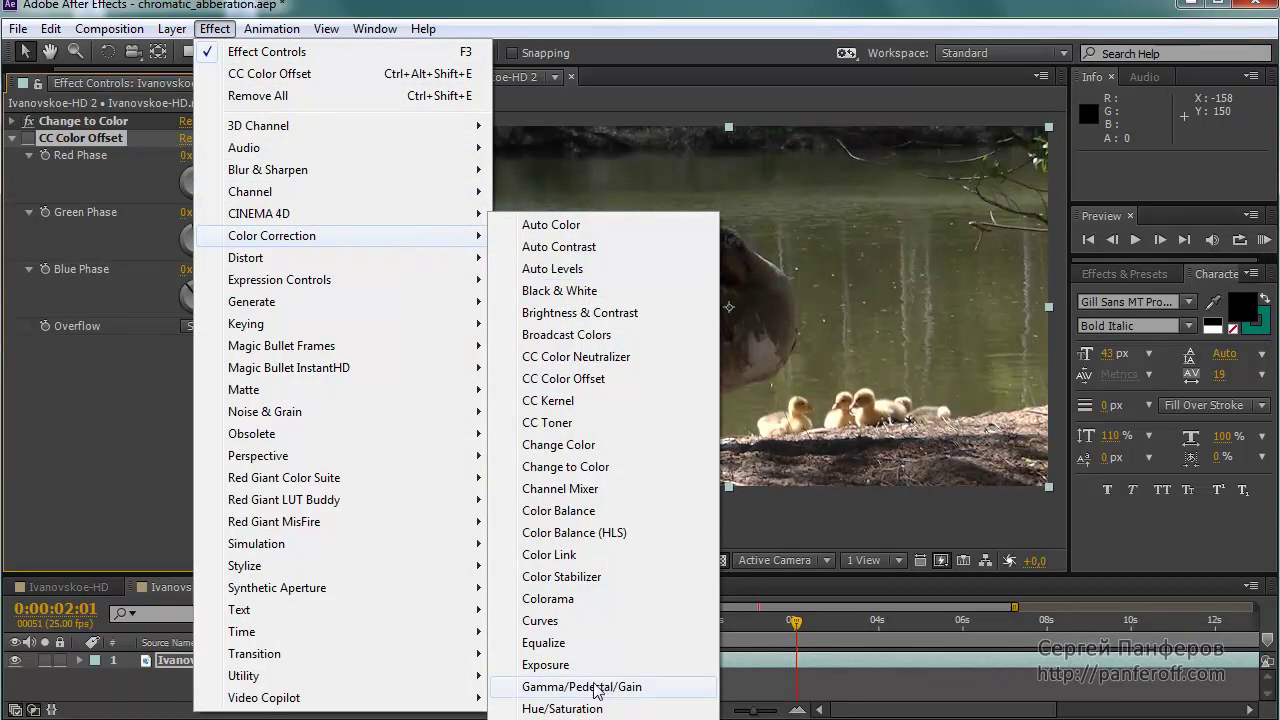
pyautogui.click(567, 668)
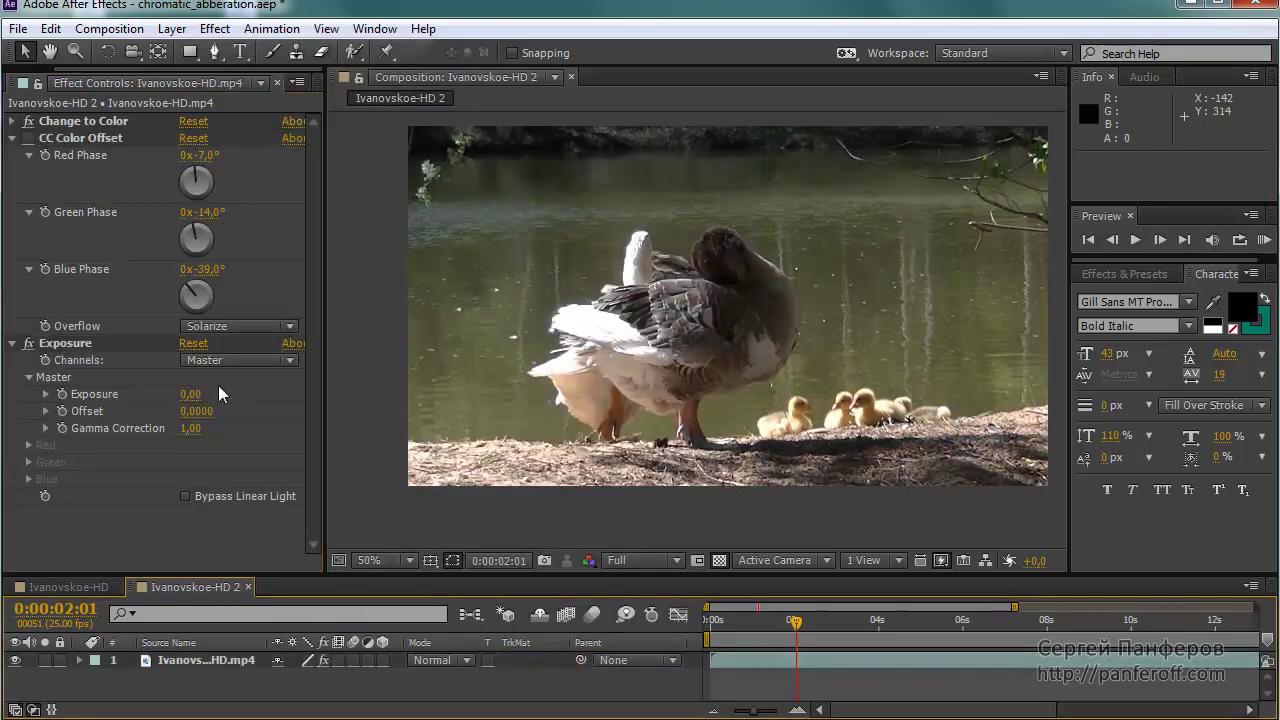
# Set the Exposure Channels mode to Individual Channels.
pyautogui.click(273, 374)
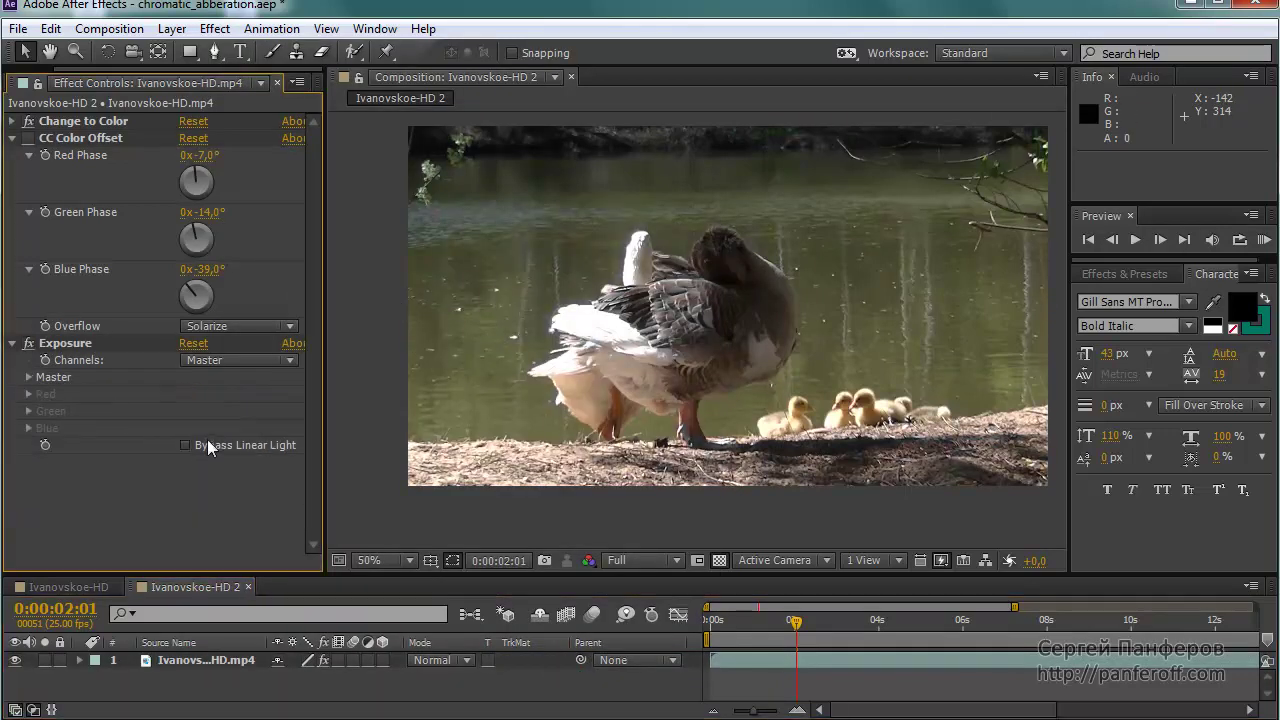
pyautogui.click(289, 360)
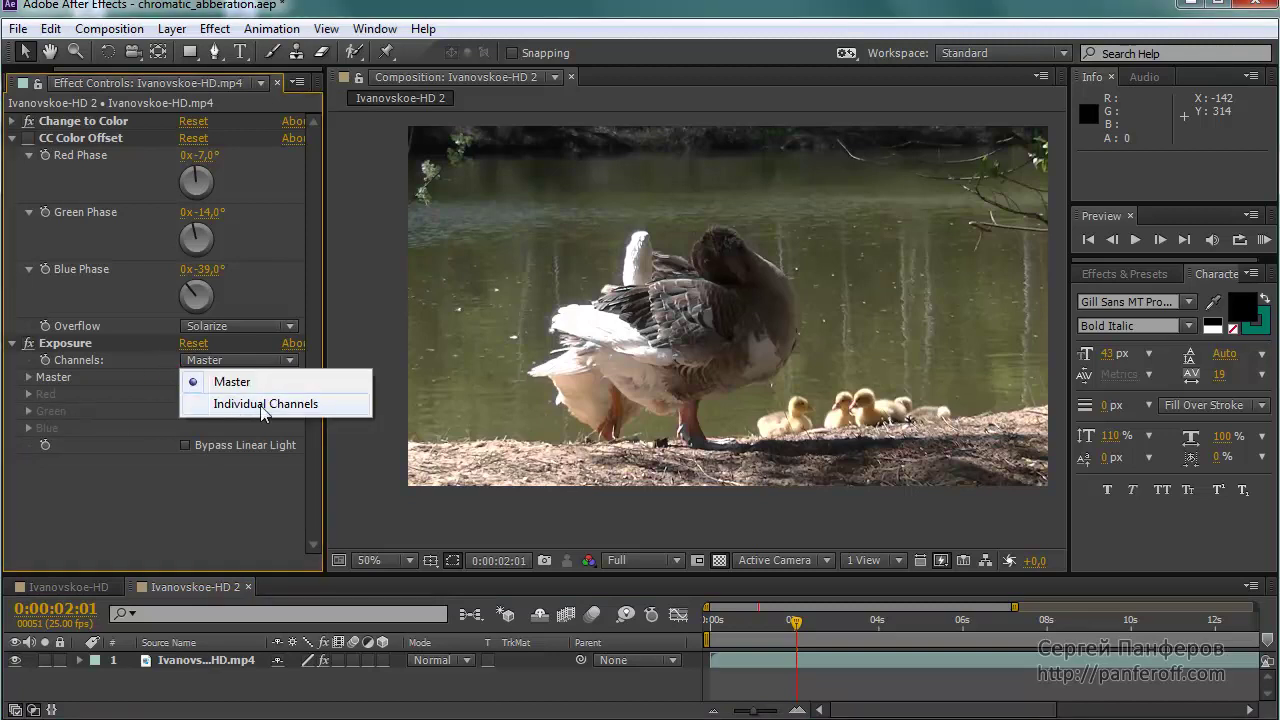
pyautogui.click(263, 404)
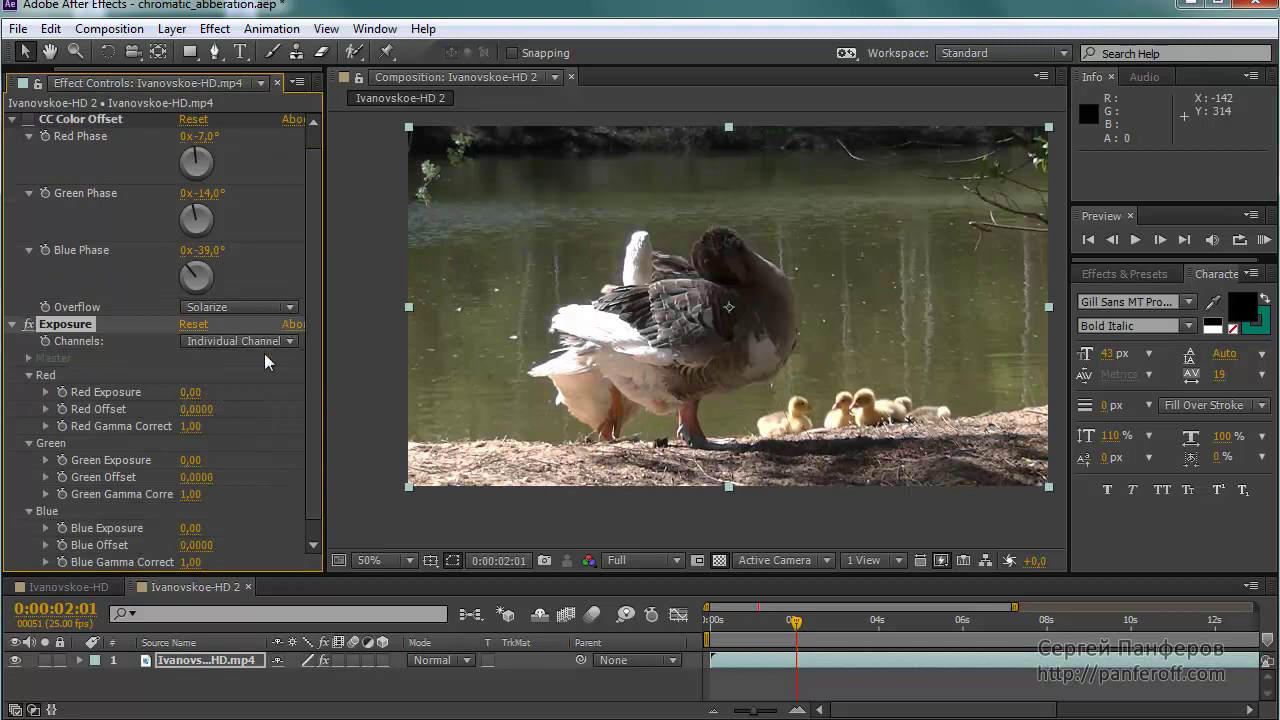
# Adjust Blue Exposure toward 0,14 and zoom the preview to 100%.
pyautogui.scroll(-1, 318, 303)
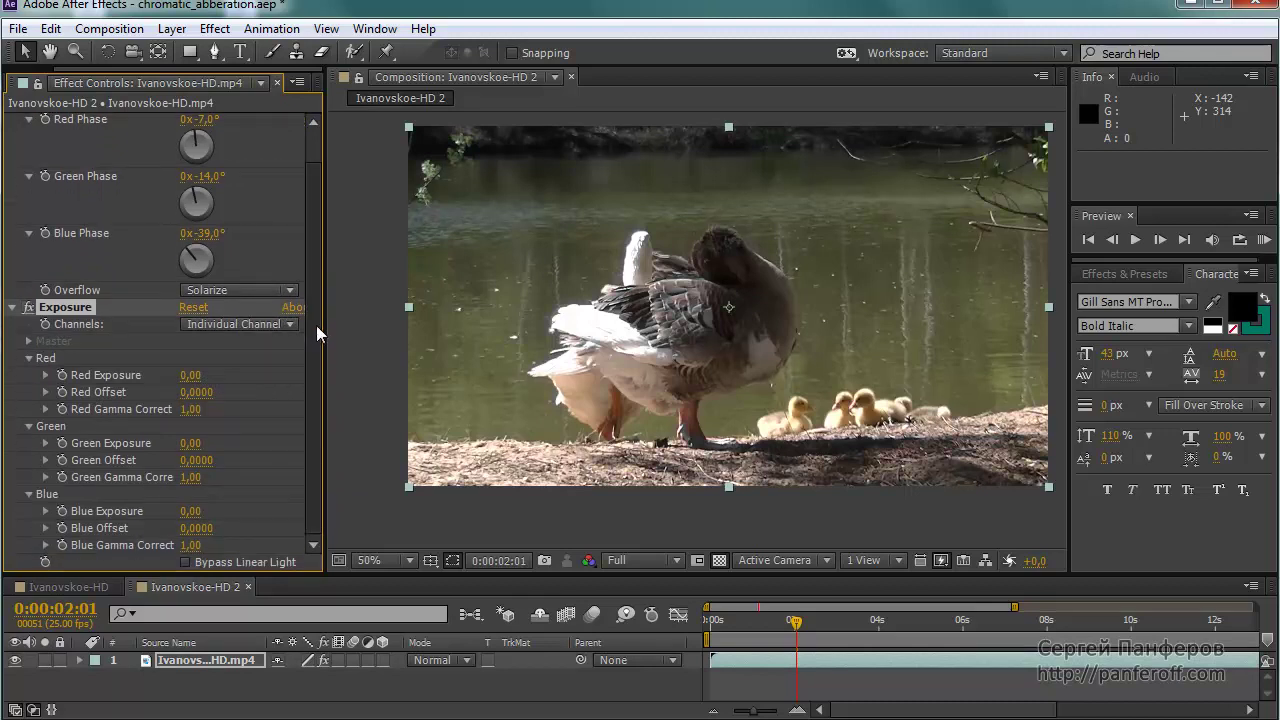
pyautogui.moveTo(26, 368); pyautogui.dragTo(92, 357)
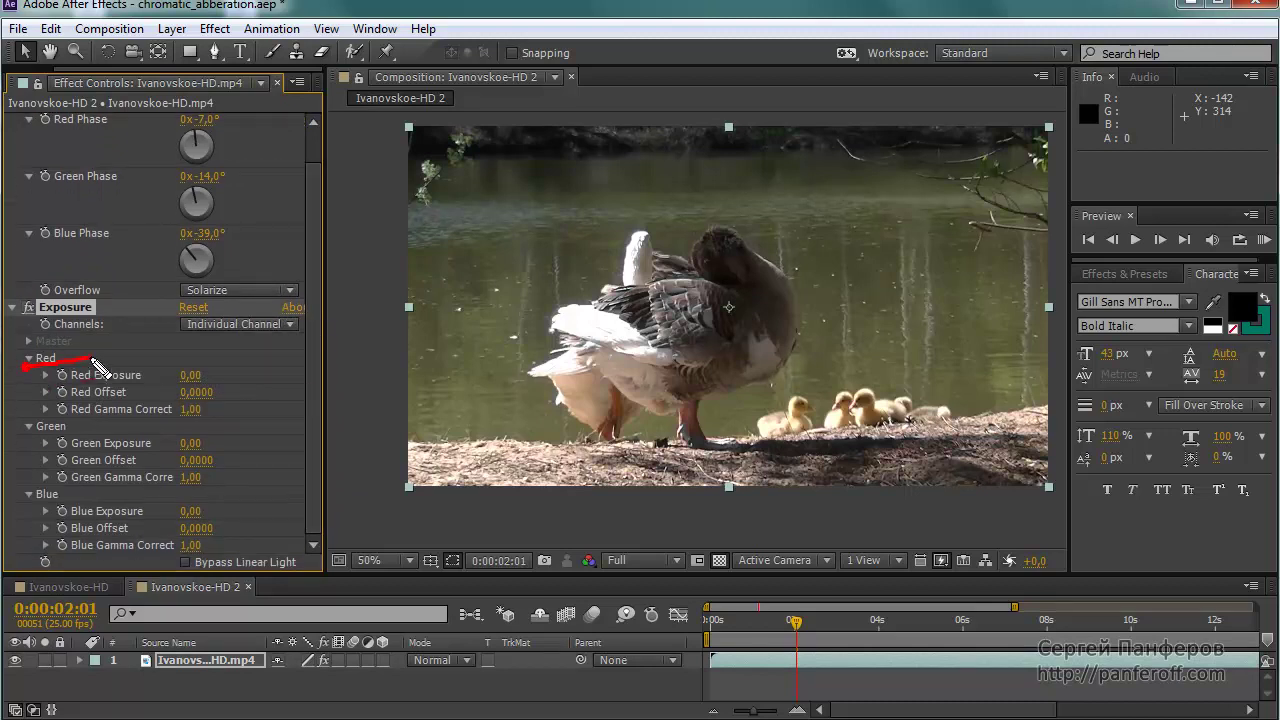
pyautogui.moveTo(22, 433); pyautogui.dragTo(122, 427)
pyautogui.moveTo(18, 504); pyautogui.dragTo(76, 500)
pyautogui.press('Escape')
pyautogui.moveTo(190, 511); pyautogui.dragTo(192, 528)
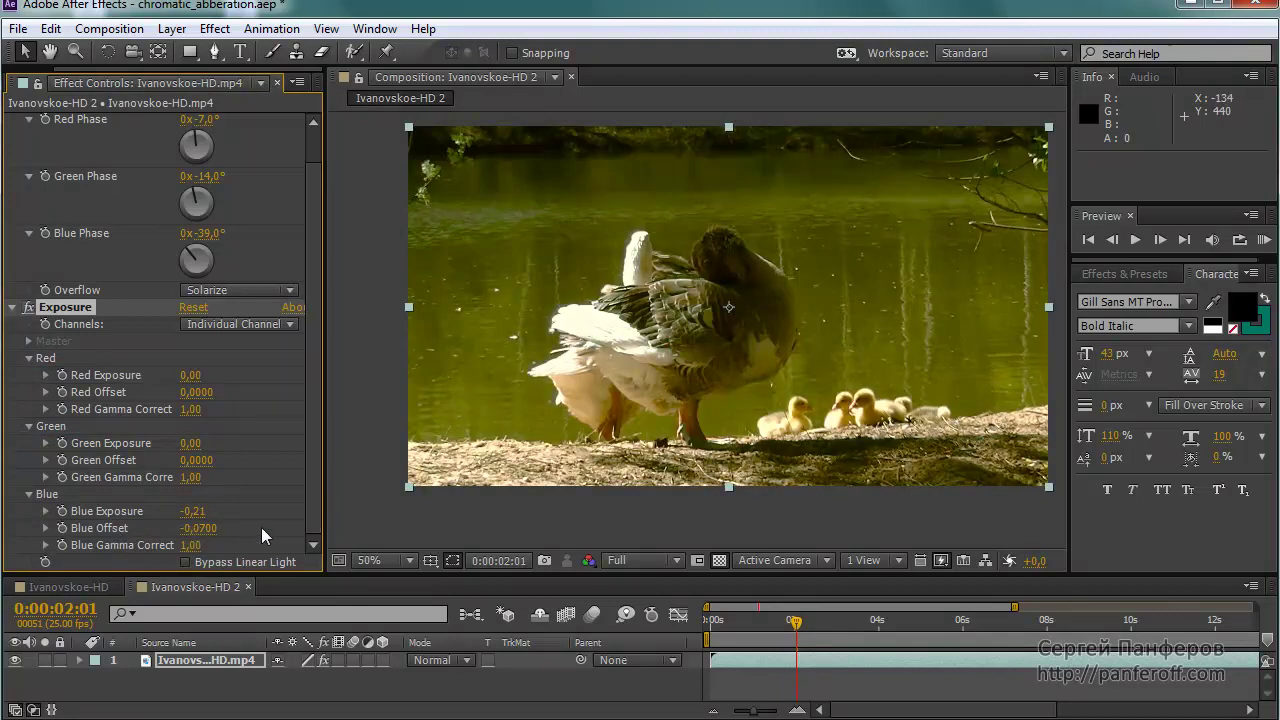
pyautogui.press('.')
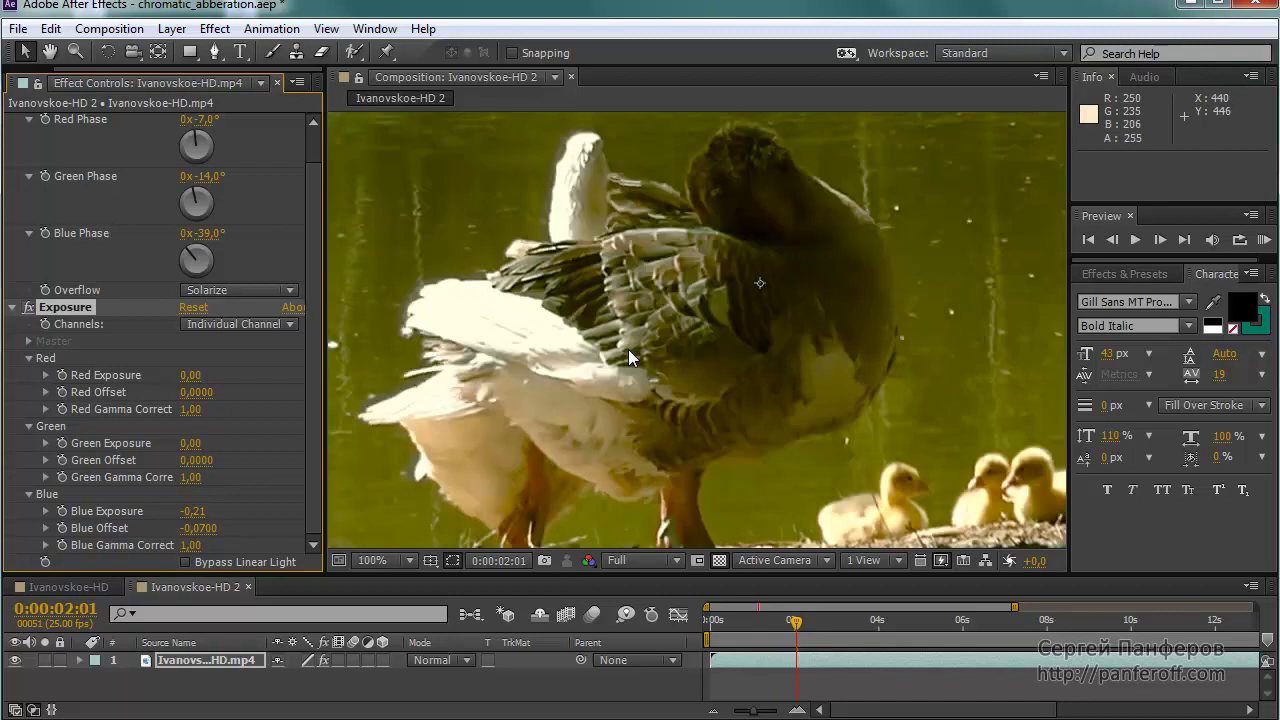
# Set Blue Gamma Correct to 0,92, lower Green Offset, and reduce Green Exposure to -0,06.
pyautogui.click(190, 546)
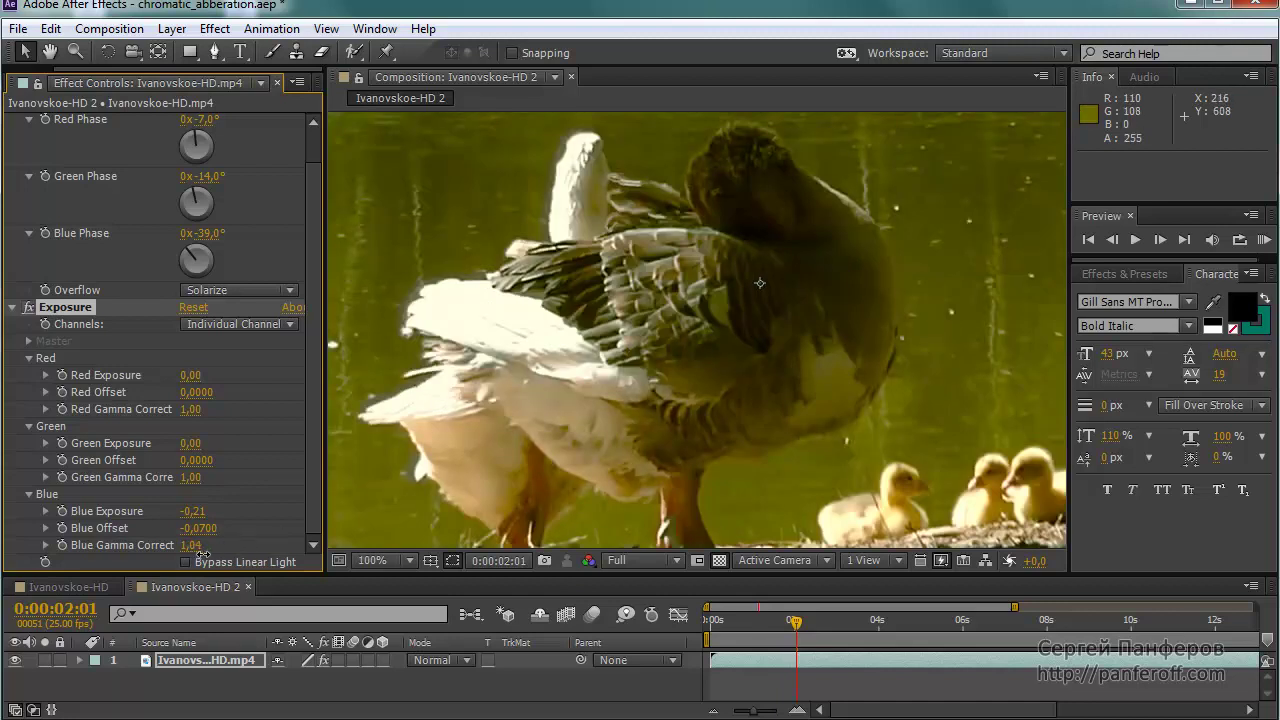
pyautogui.moveTo(182, 555); pyautogui.dragTo(202, 557)
pyautogui.moveTo(197, 556); pyautogui.dragTo(193, 556)
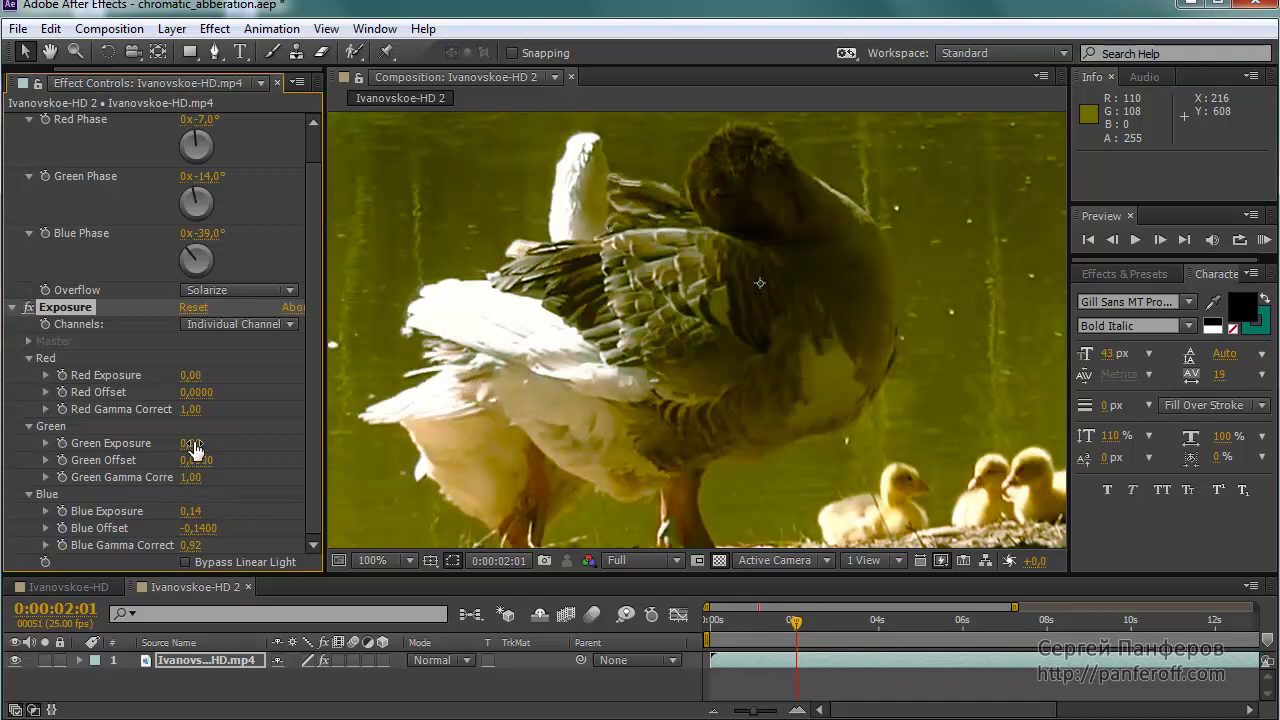
pyautogui.moveTo(197, 460); pyautogui.dragTo(203, 460)
pyautogui.moveTo(203, 442); pyautogui.dragTo(185, 443)
pyautogui.scroll(-2, 586, 323)
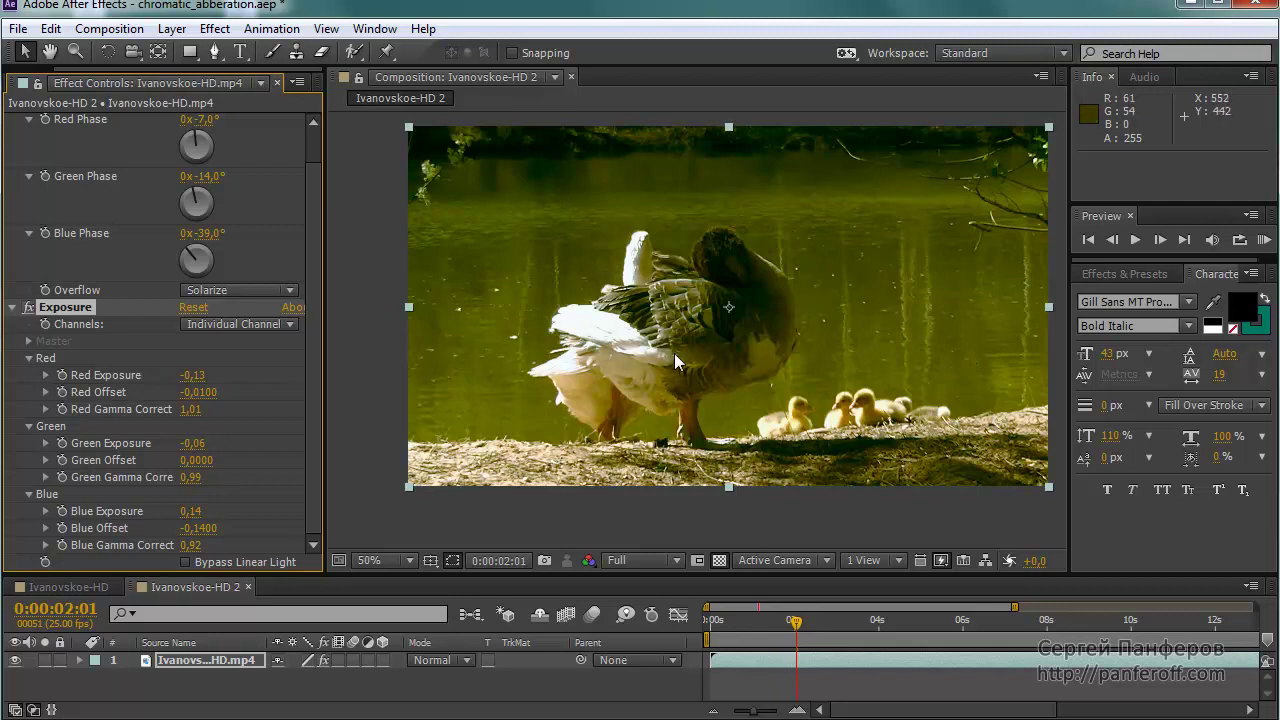
# Pan the preview onto the goose's neck to inspect the per-channel Exposure warming.
pyautogui.scroll(1, 645, 325)
pyautogui.scroll(1, 640, 320)
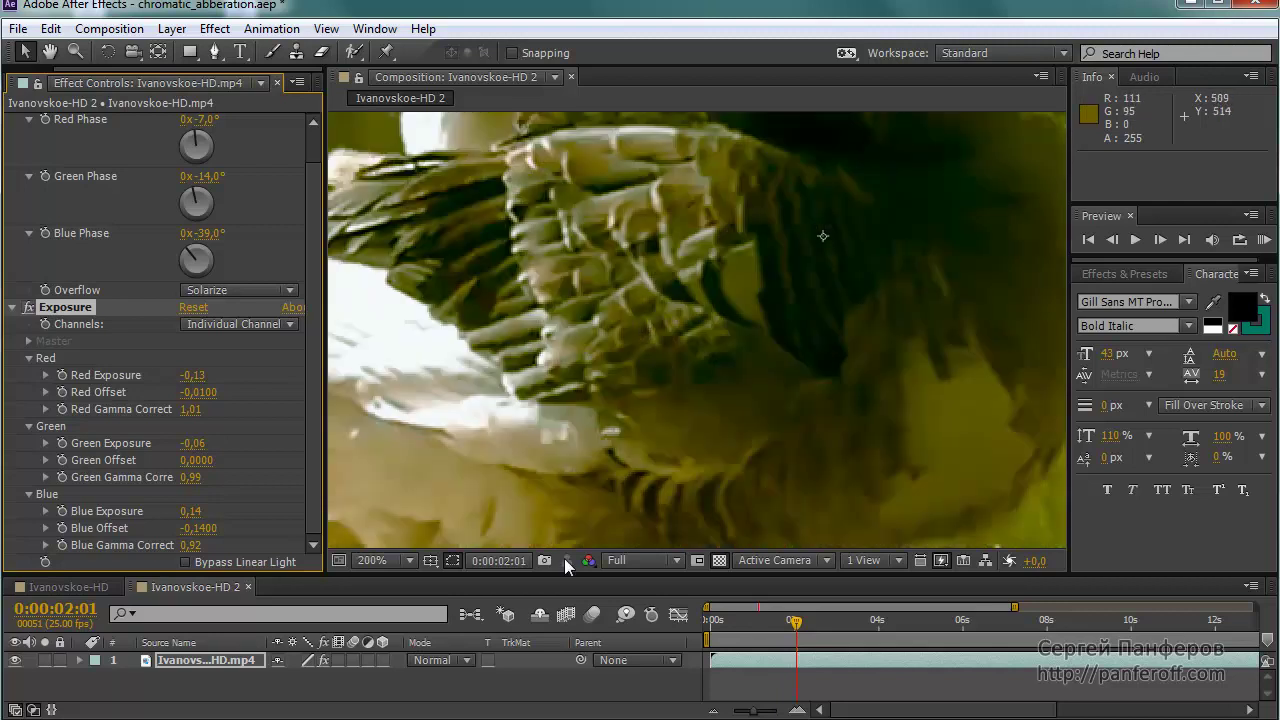
pyautogui.press('h')
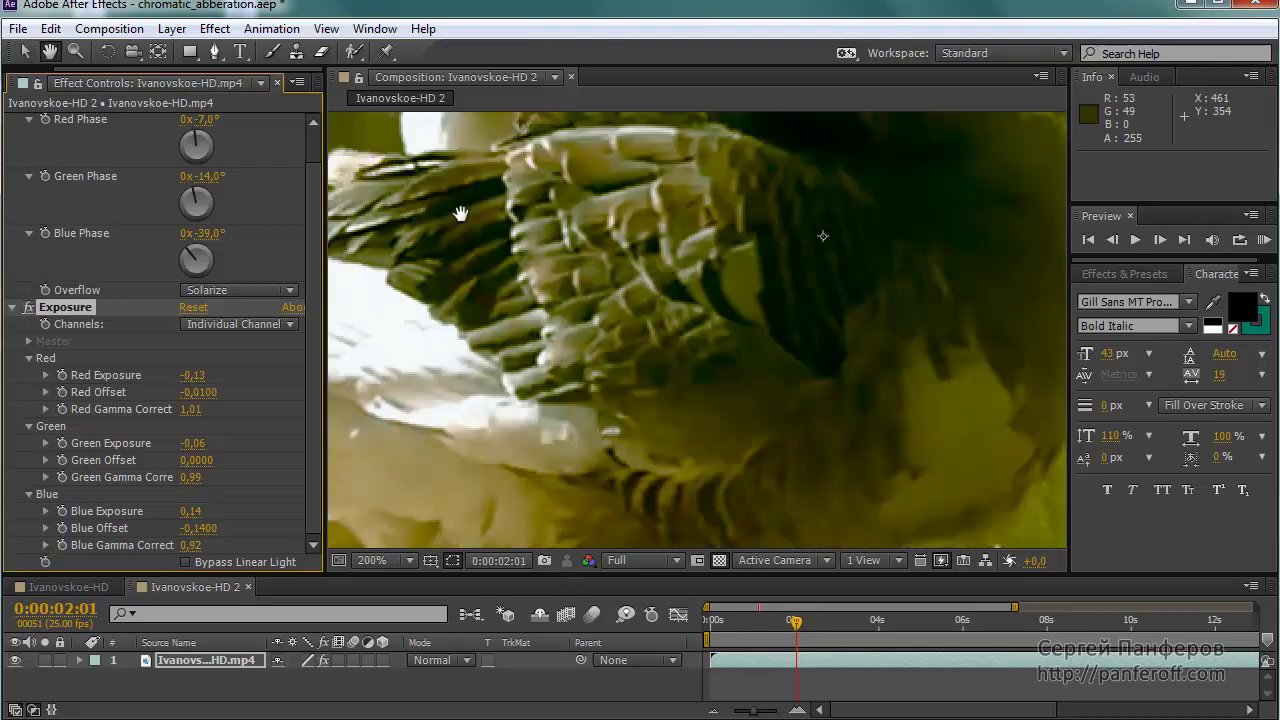
pyautogui.moveTo(460, 209); pyautogui.dragTo(730, 395)
pyautogui.press('v')
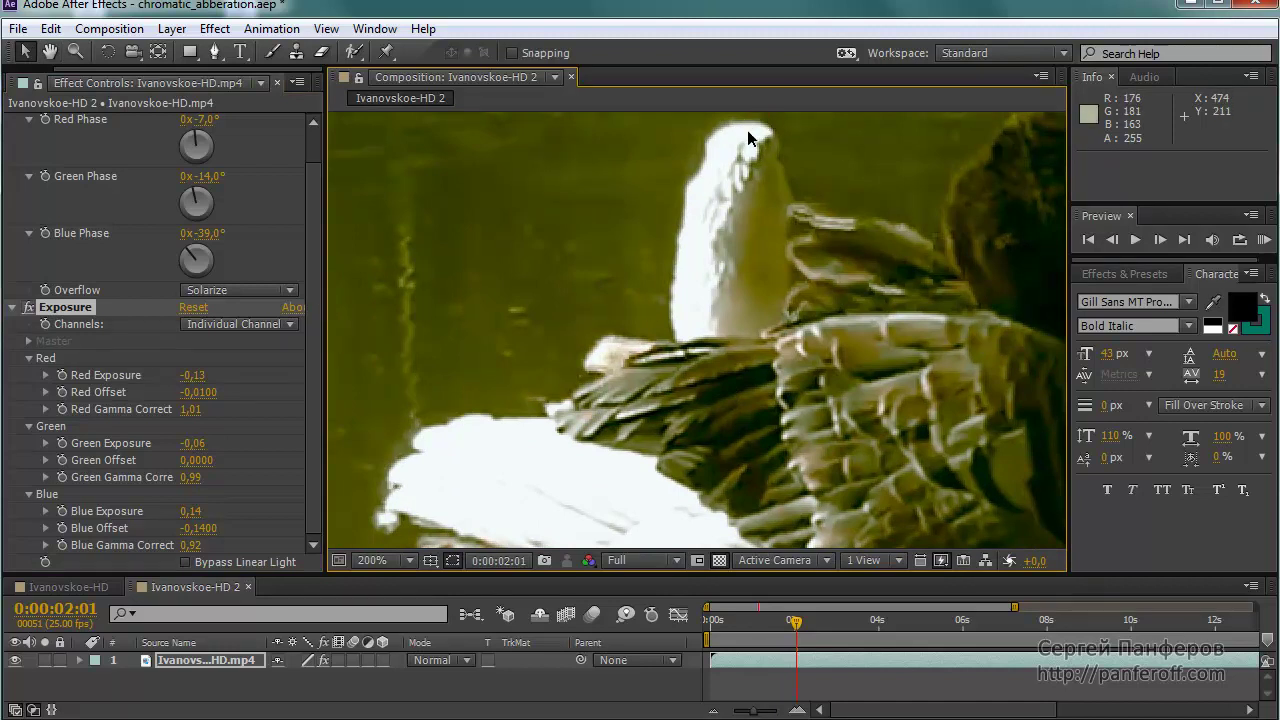
pyautogui.moveTo(768, 123)
pyautogui.mouseDown()
pyautogui.moveTo(645, 346)
pyautogui.moveTo(388, 515)
pyautogui.mouseUp()
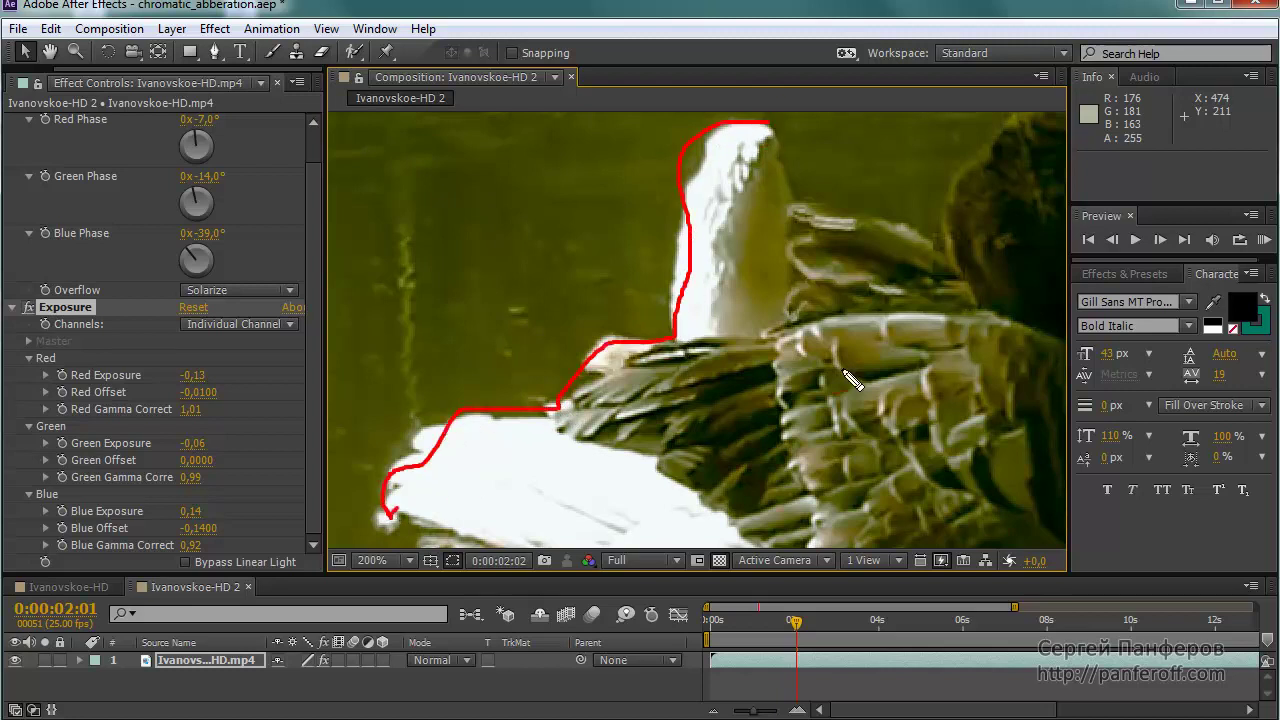
pyautogui.moveTo(708, 290); pyautogui.dragTo(694, 296)
pyautogui.press('Escape')
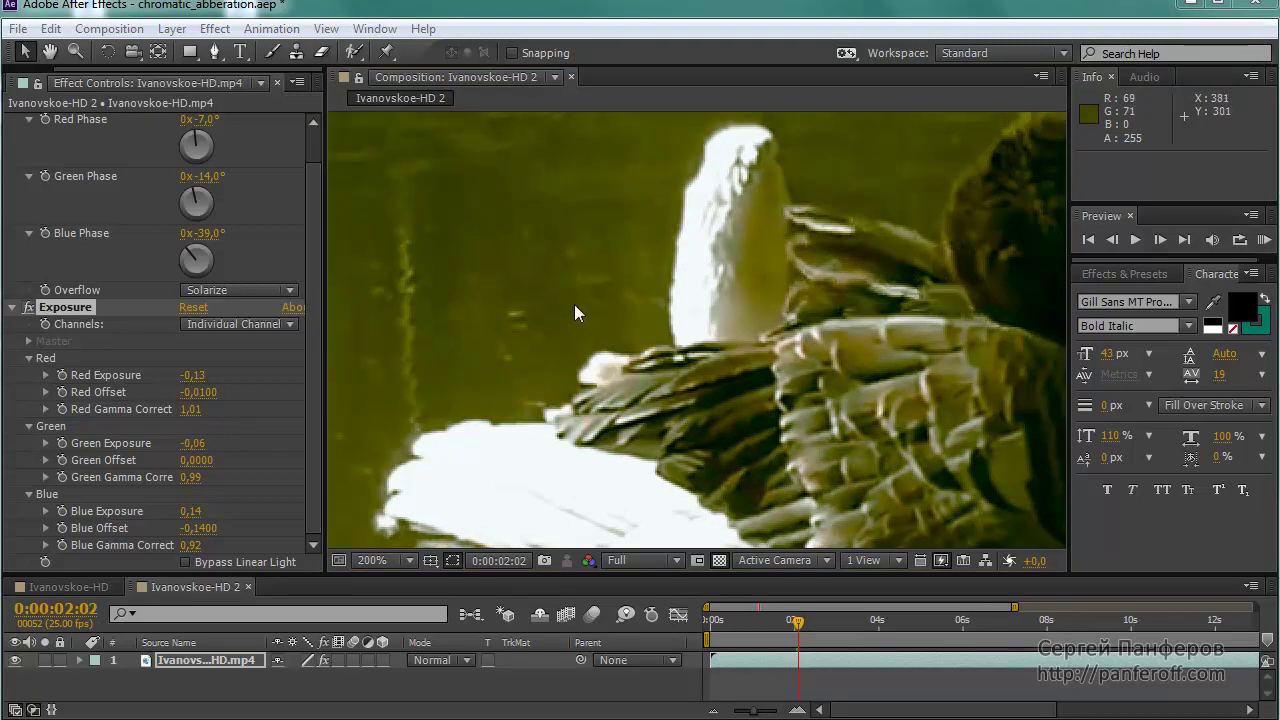
pyautogui.scroll(-3, 589, 306)
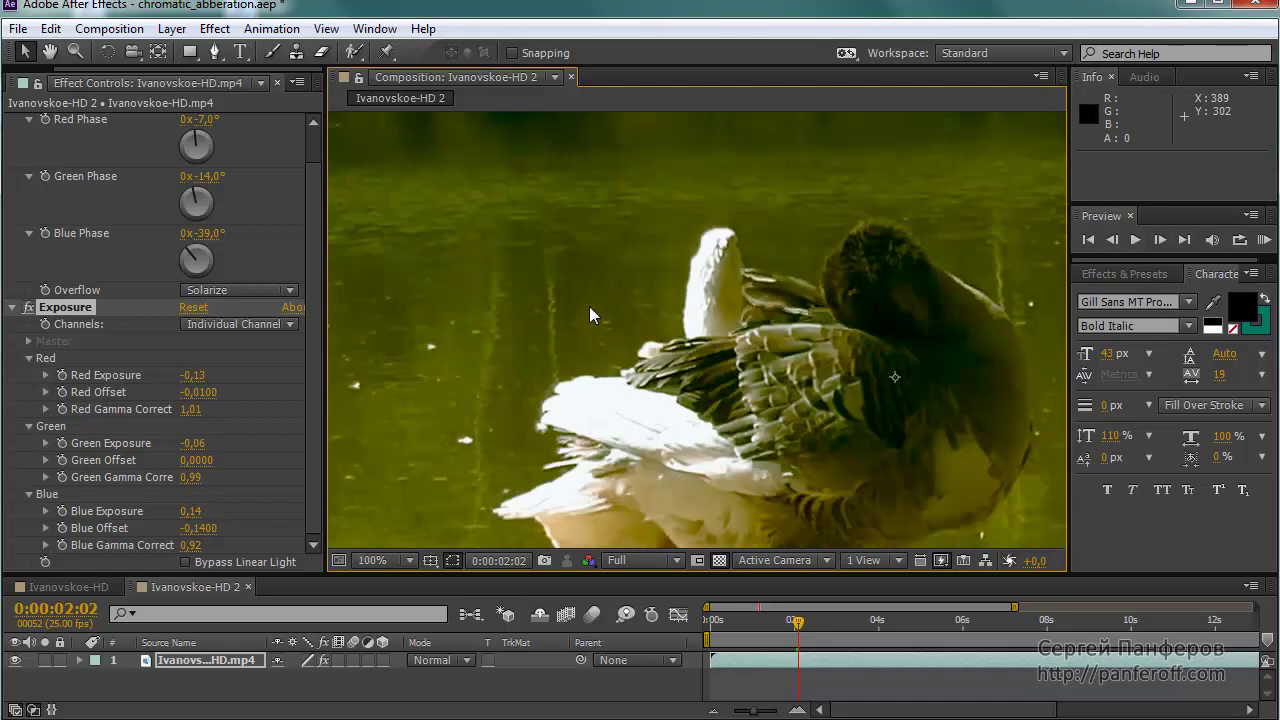
pyautogui.moveTo(805, 352); pyautogui.dragTo(798, 359)
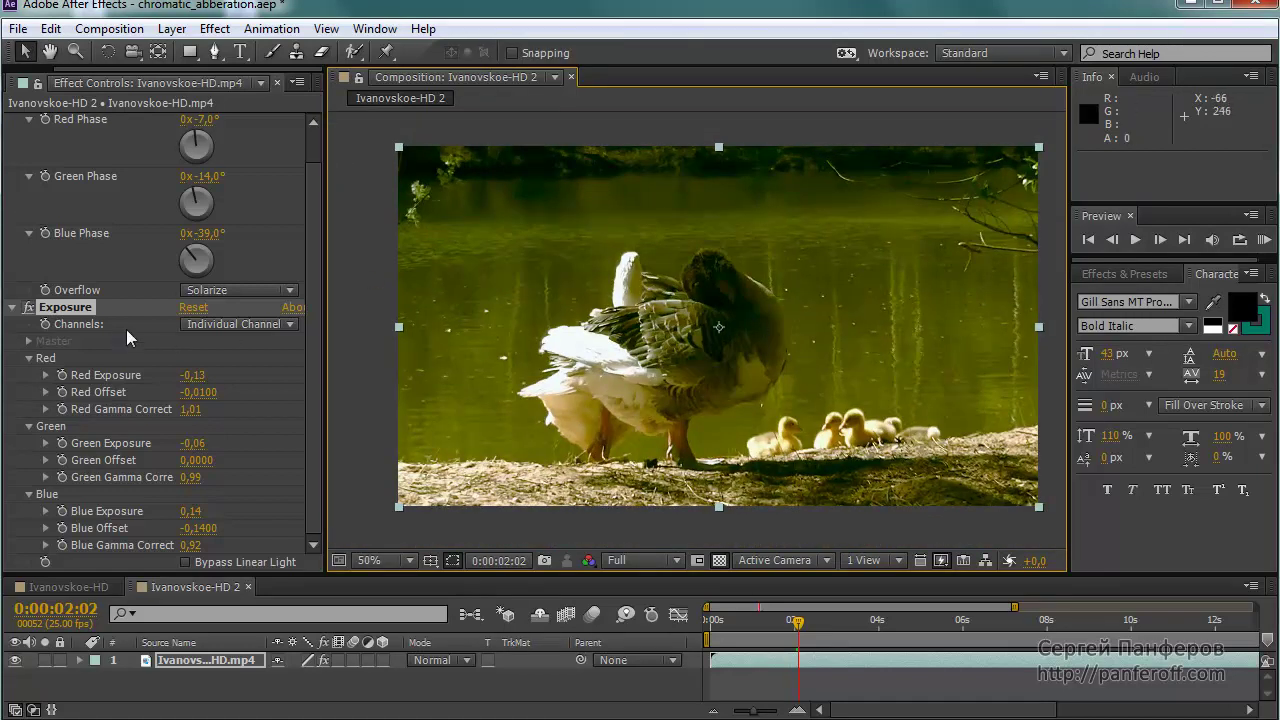
# Disable Exposure and apply Color Correction > Gamma/Pedestal/Gain to the goose clip.
pyautogui.click(28, 308)
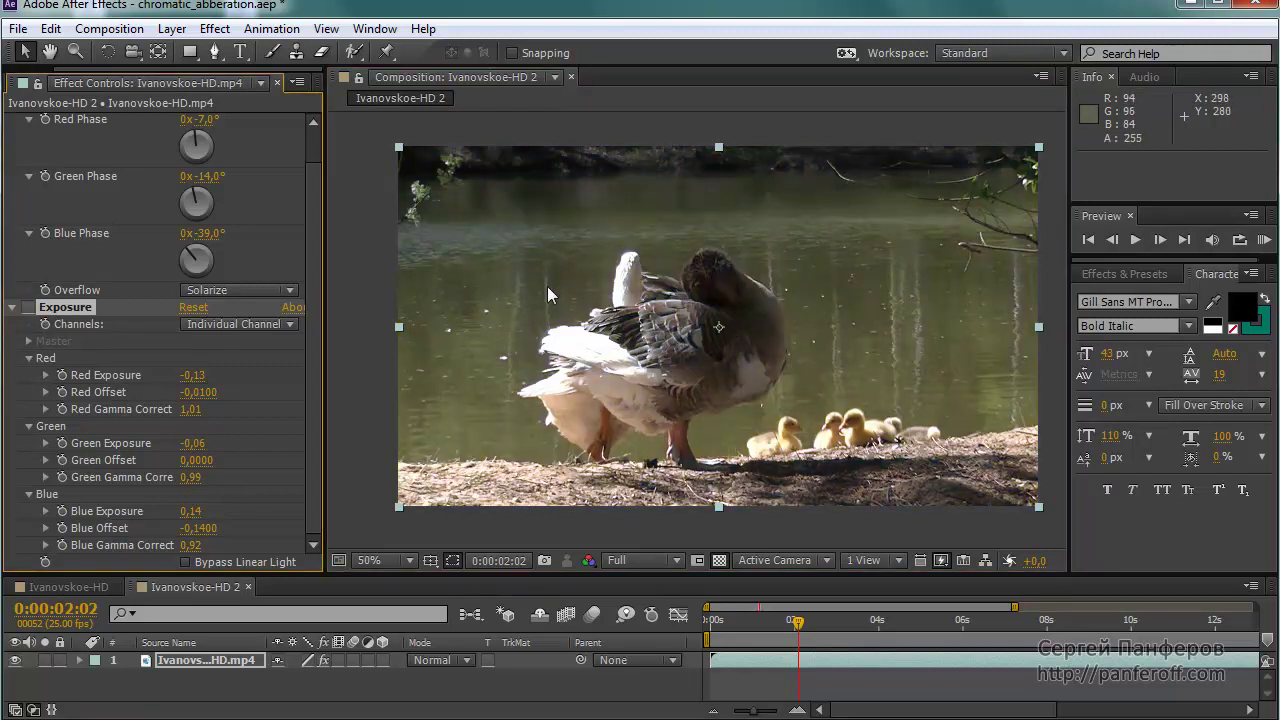
pyautogui.click(214, 29)
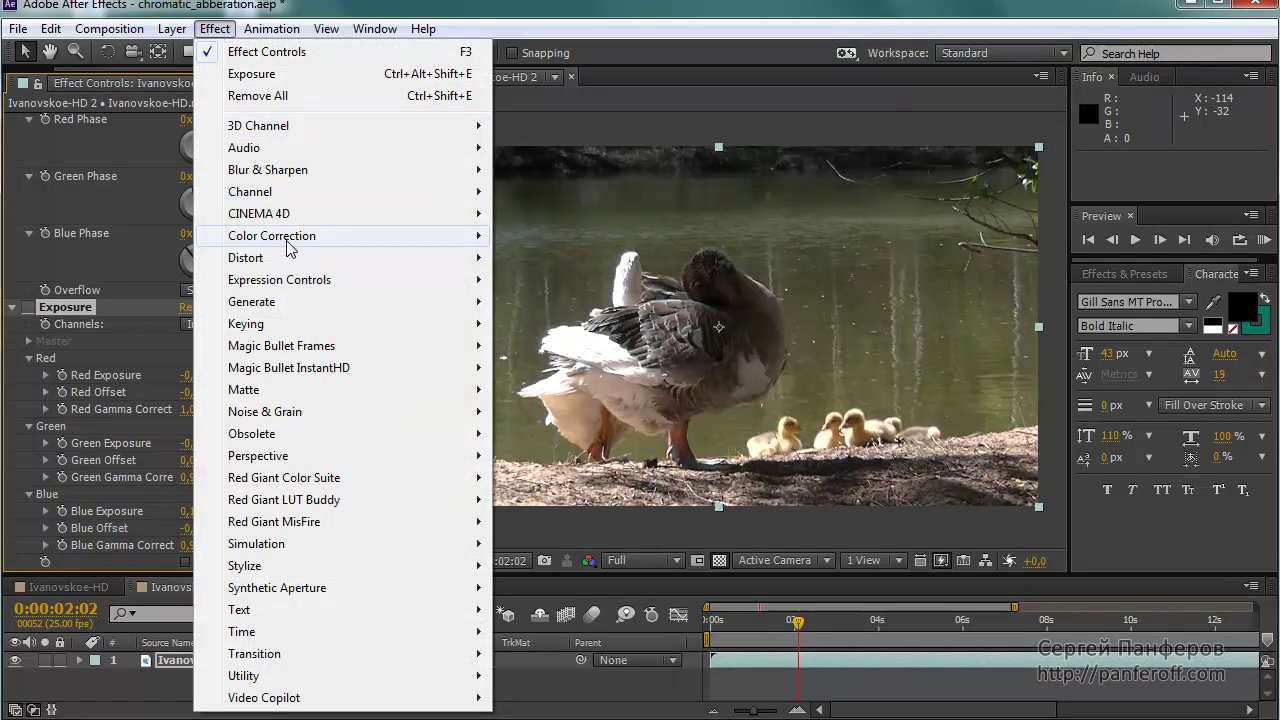
pyautogui.moveTo(288, 240)
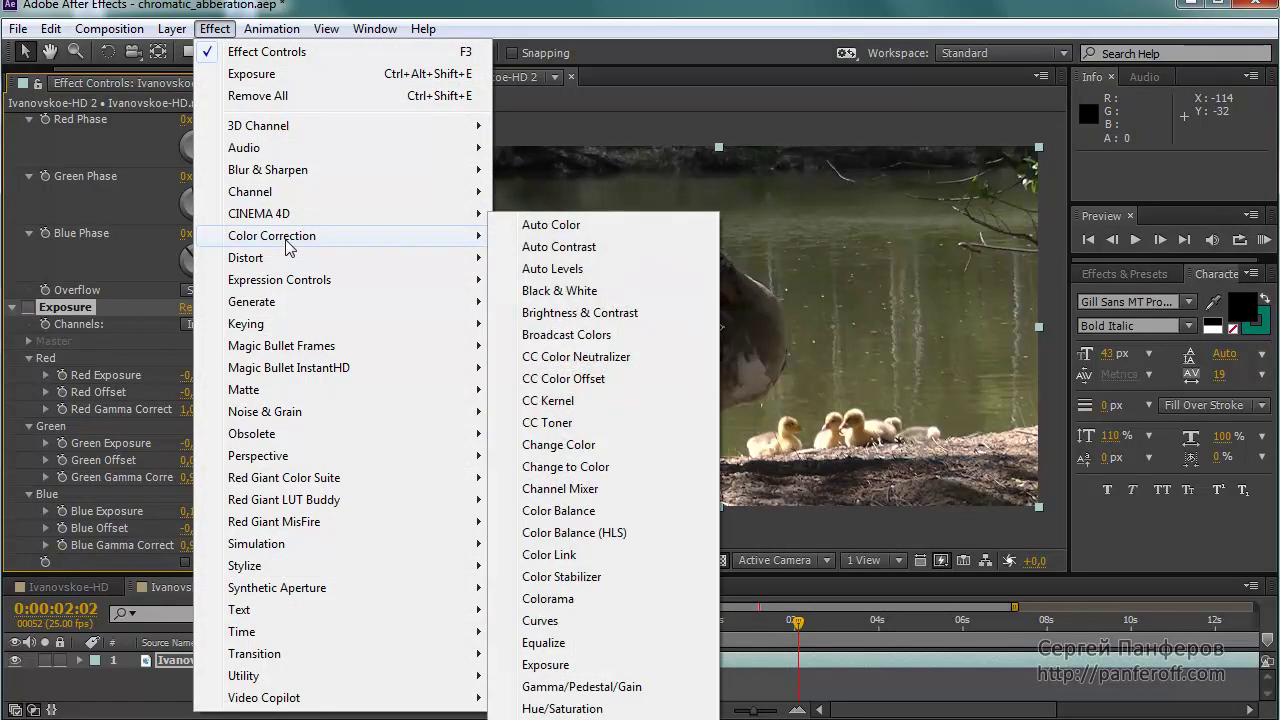
pyautogui.click(568, 687)
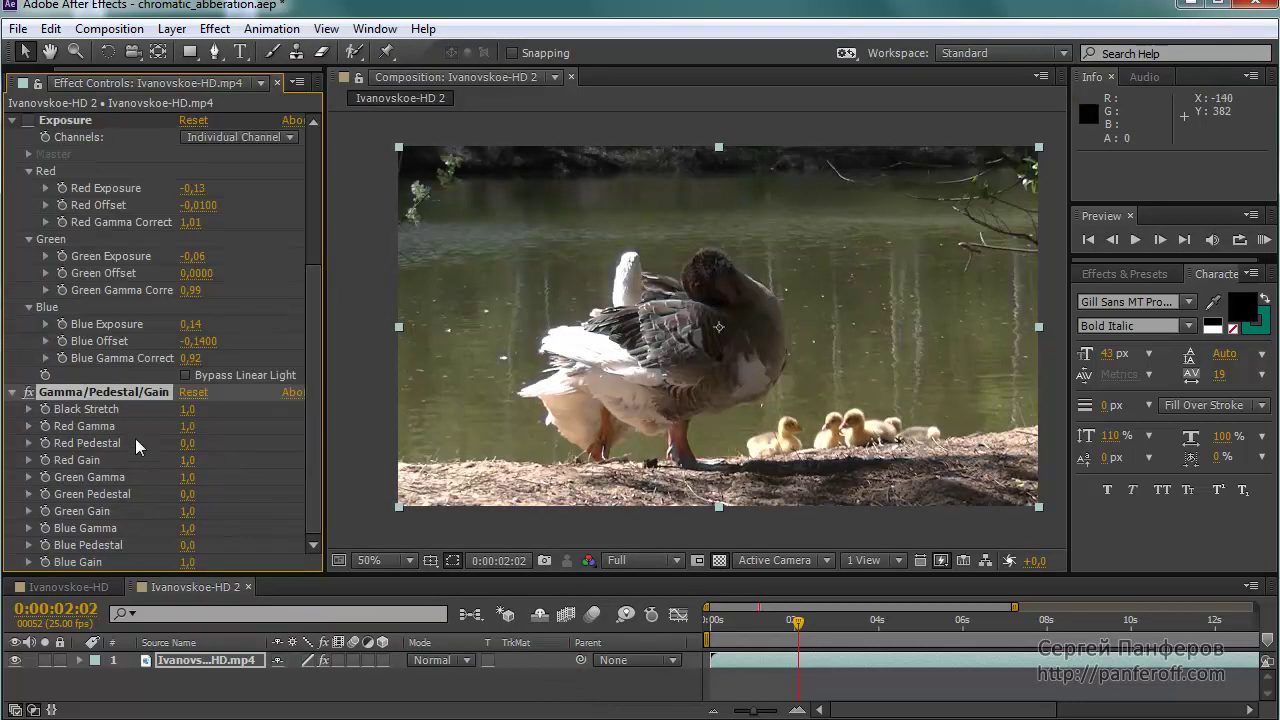
# Highlight the blue Gamma, Pedestal and Gain controls, then lower Blue Pedestal to -0,1.
pyautogui.moveTo(205, 402); pyautogui.dragTo(137, 402)
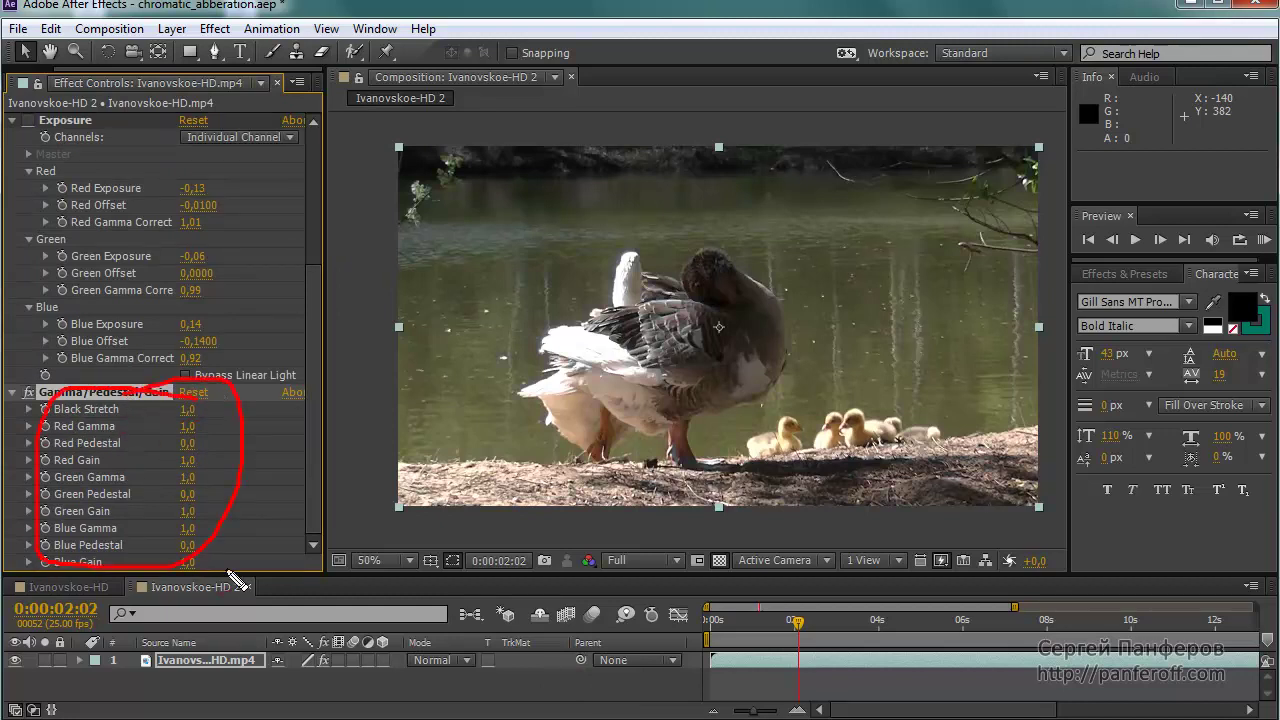
pyautogui.press('Escape')
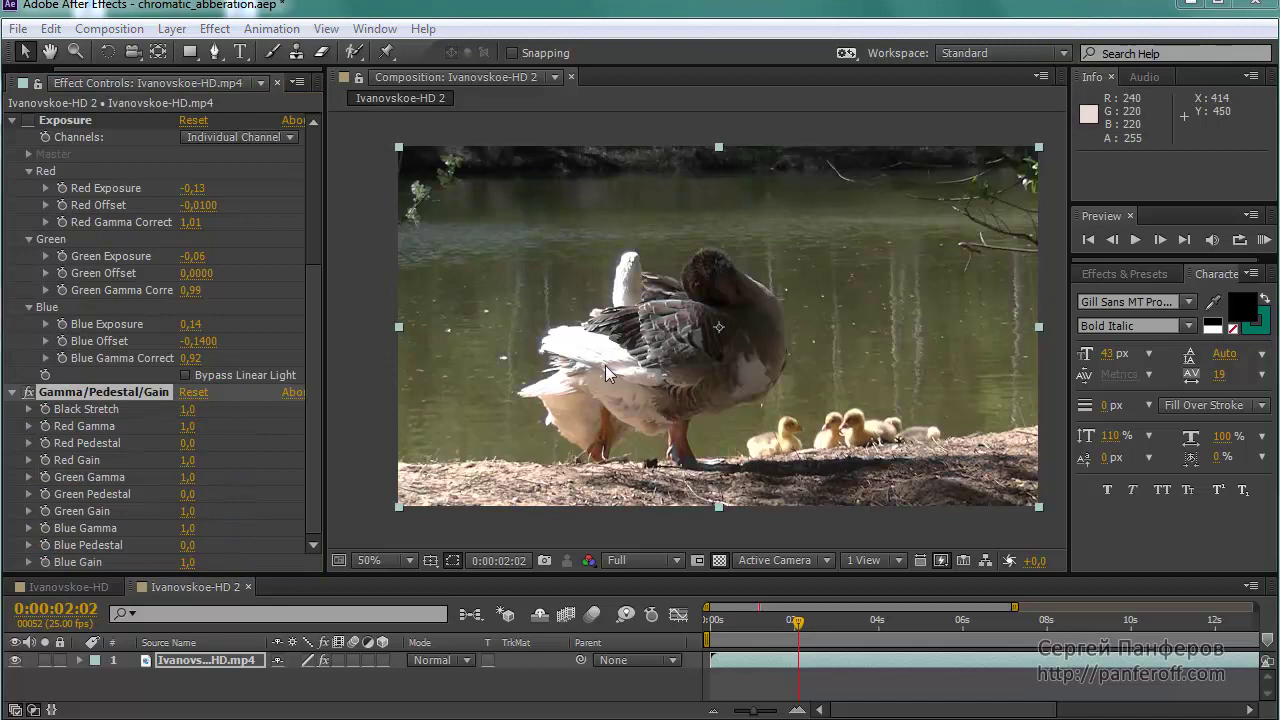
pyautogui.scroll(2, 560, 319)
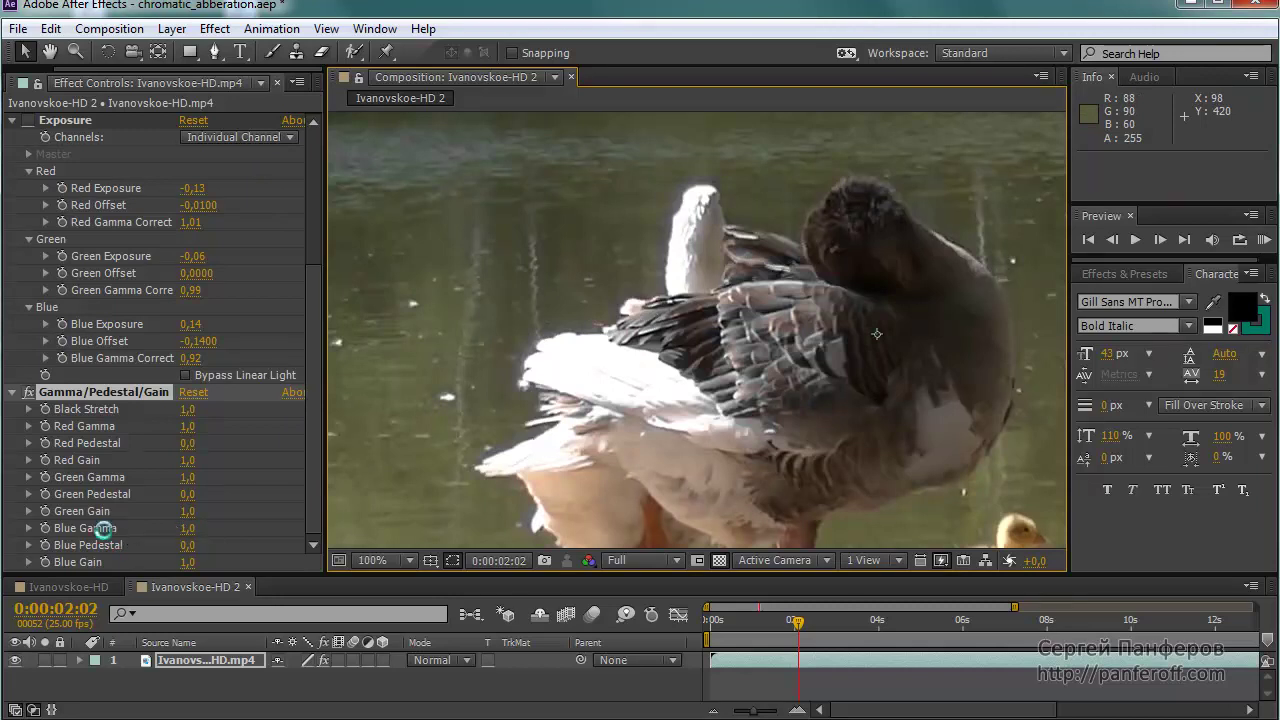
pyautogui.moveTo(125, 518)
pyautogui.mouseDown()
pyautogui.moveTo(31, 585)
pyautogui.moveTo(140, 533)
pyautogui.mouseUp()
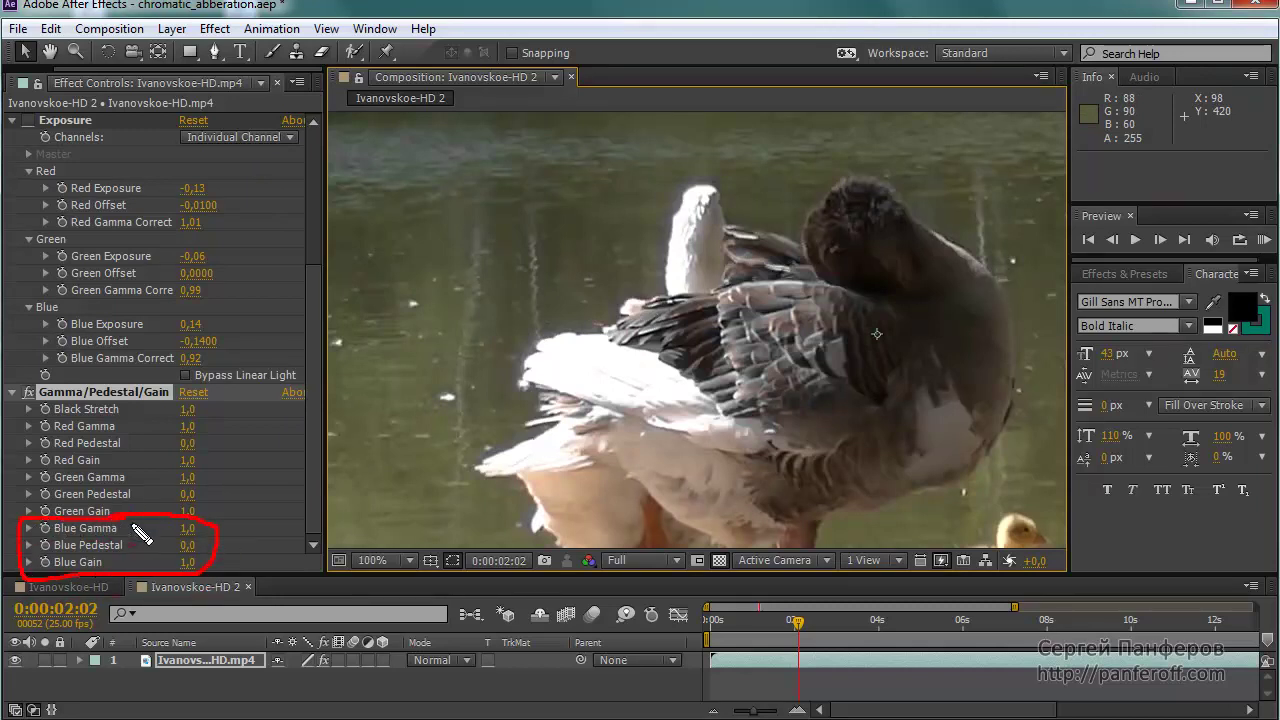
pyautogui.press('Escape')
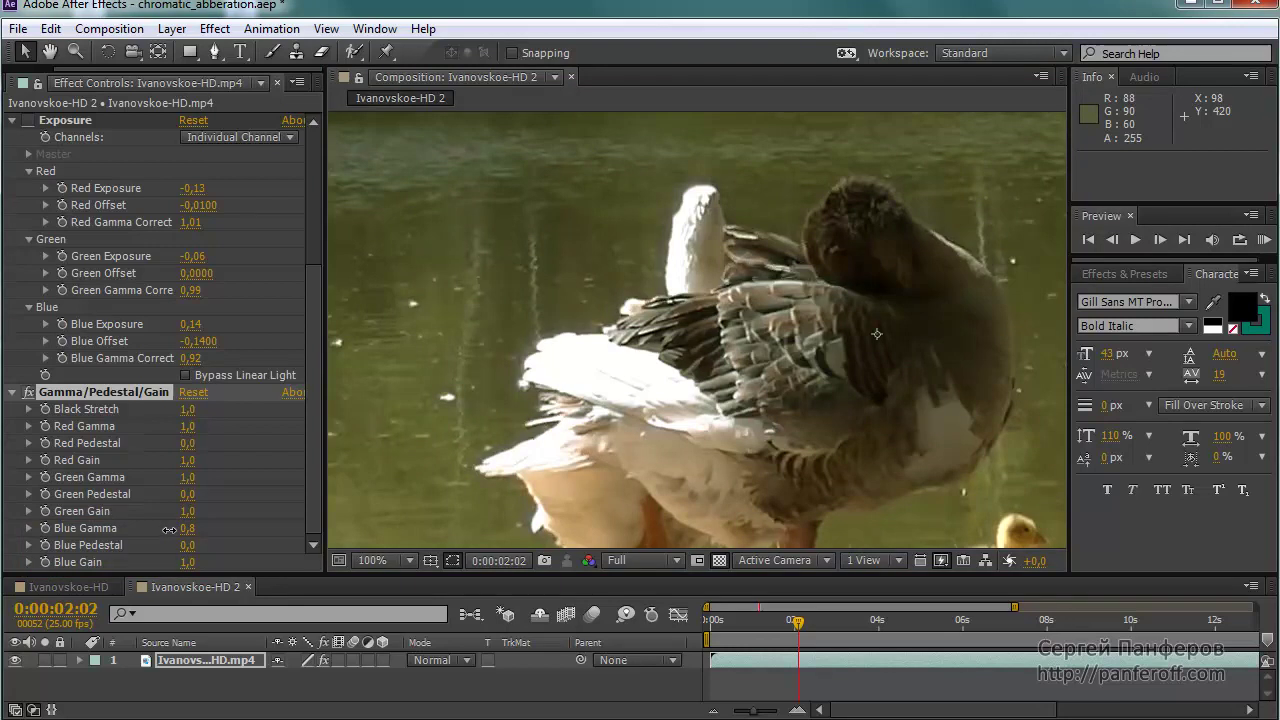
pyautogui.click(168, 538)
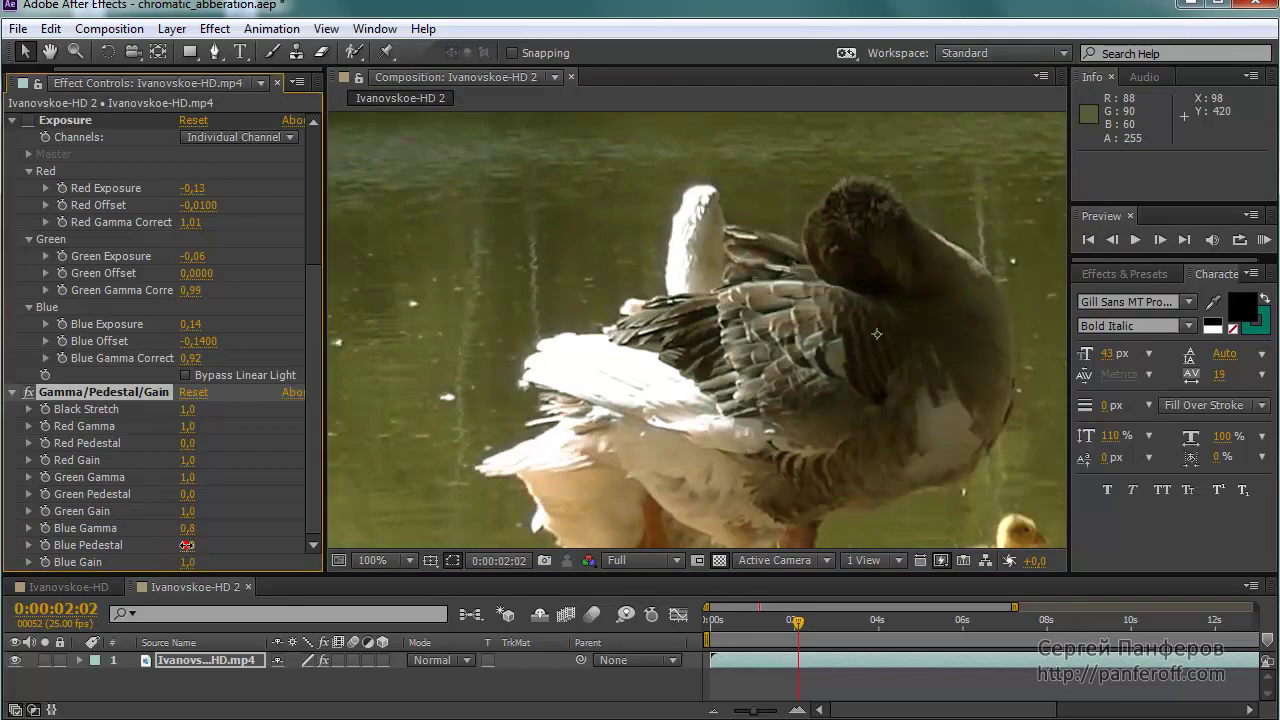
pyautogui.moveTo(183, 545); pyautogui.dragTo(172, 545)
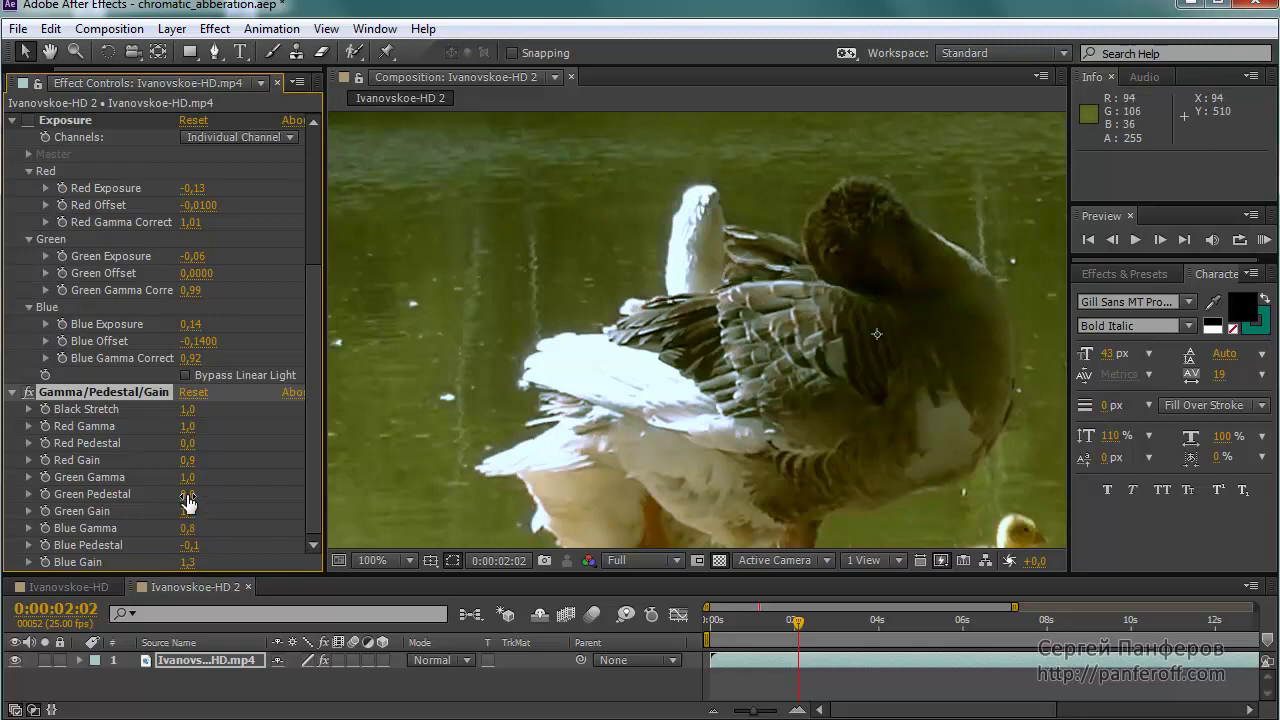
# Try a higher Green Pedestal, then bring it back down to about 0.
pyautogui.moveTo(188, 501); pyautogui.dragTo(193, 494)
pyautogui.moveTo(189, 494); pyautogui.dragTo(195, 496)
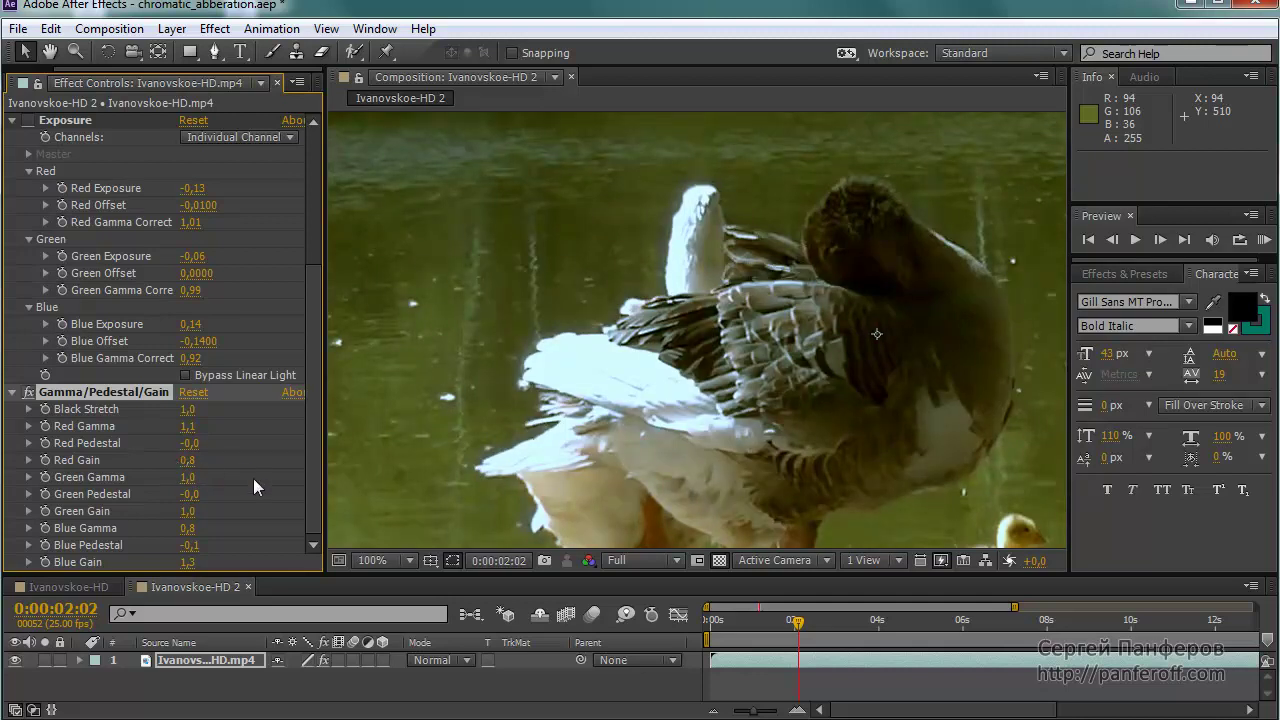
pyautogui.click(683, 300)
pyautogui.scroll(-2, 683, 300)
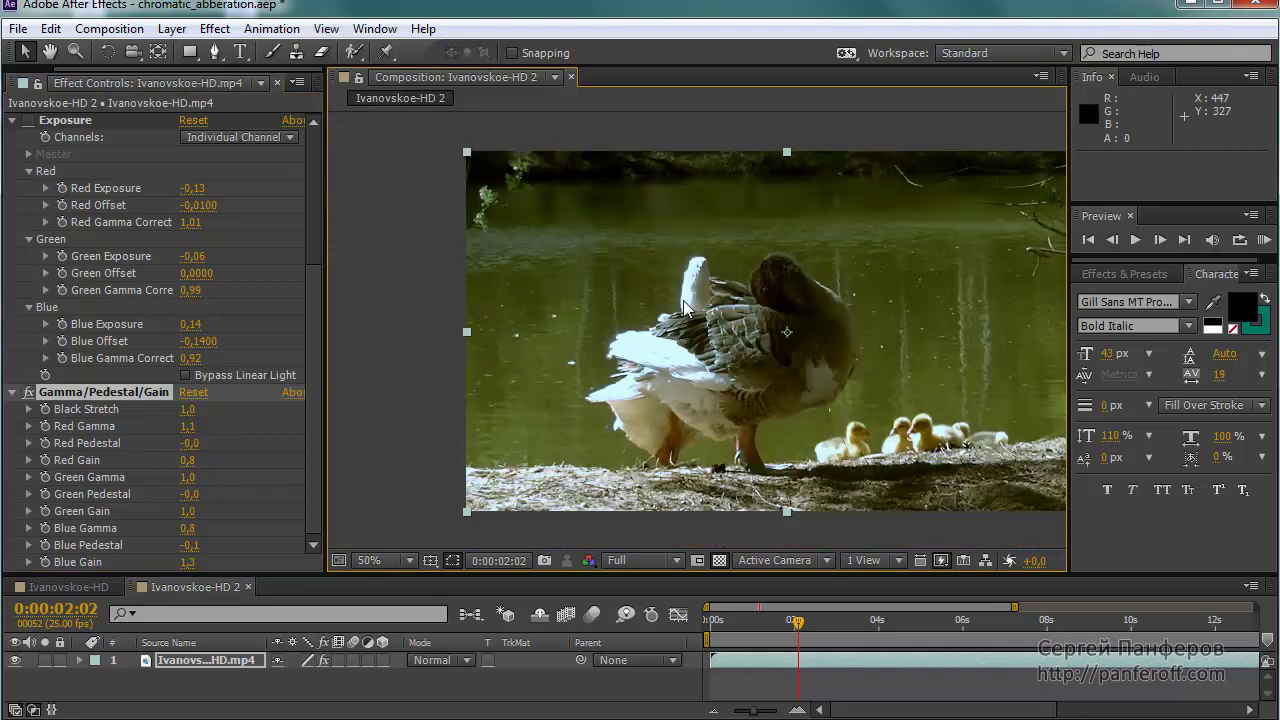
pyautogui.press('h')
pyautogui.moveTo(895, 334); pyautogui.dragTo(828, 336)
pyautogui.press('v')
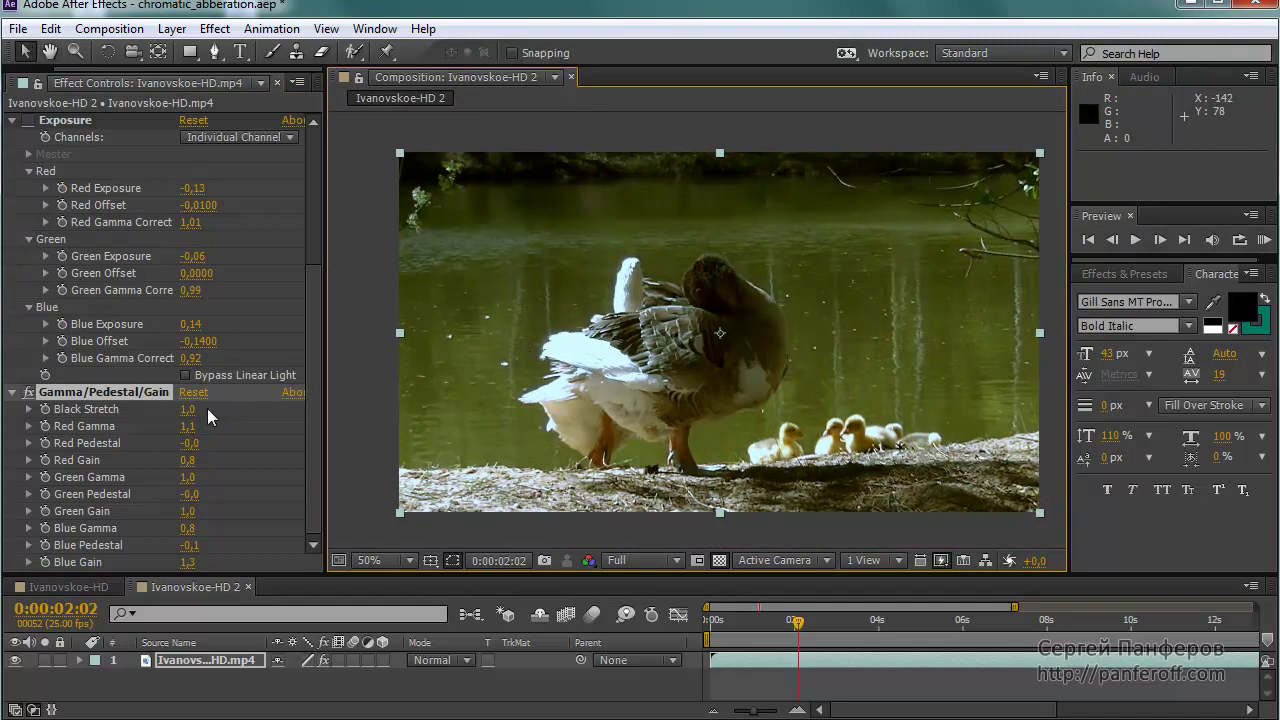
pyautogui.click(28, 397)
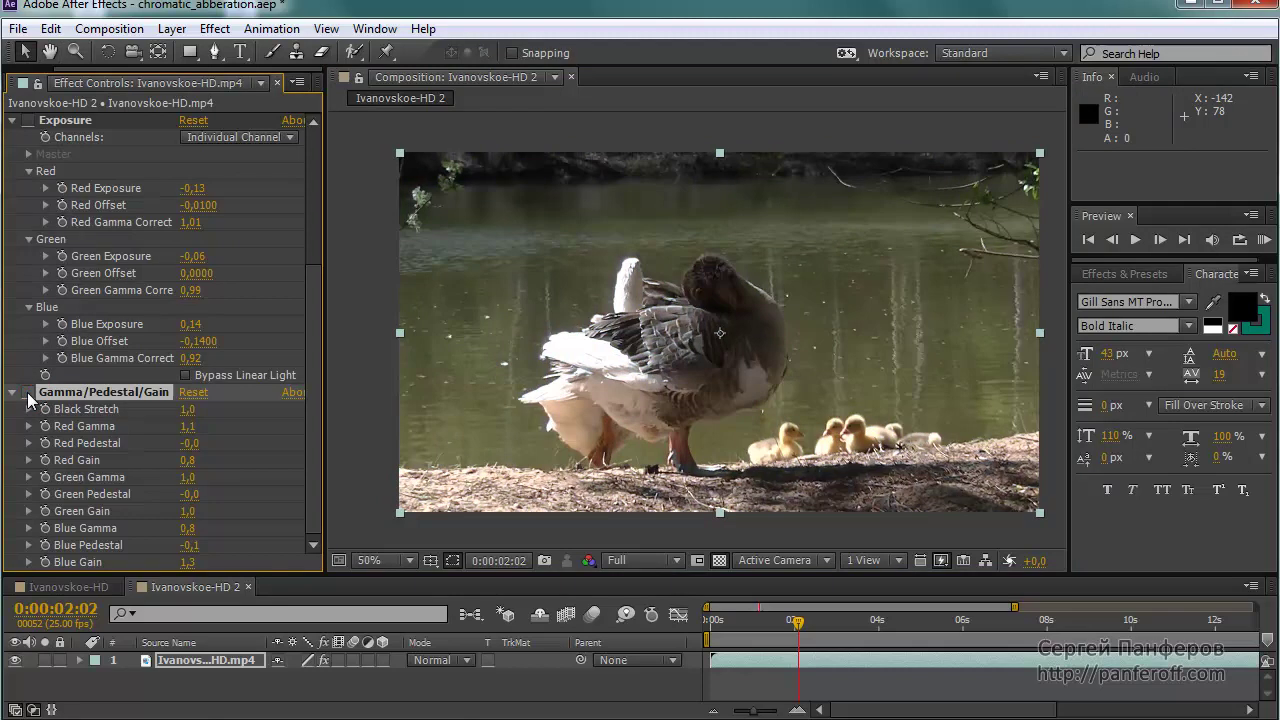
pyautogui.click(28, 394)
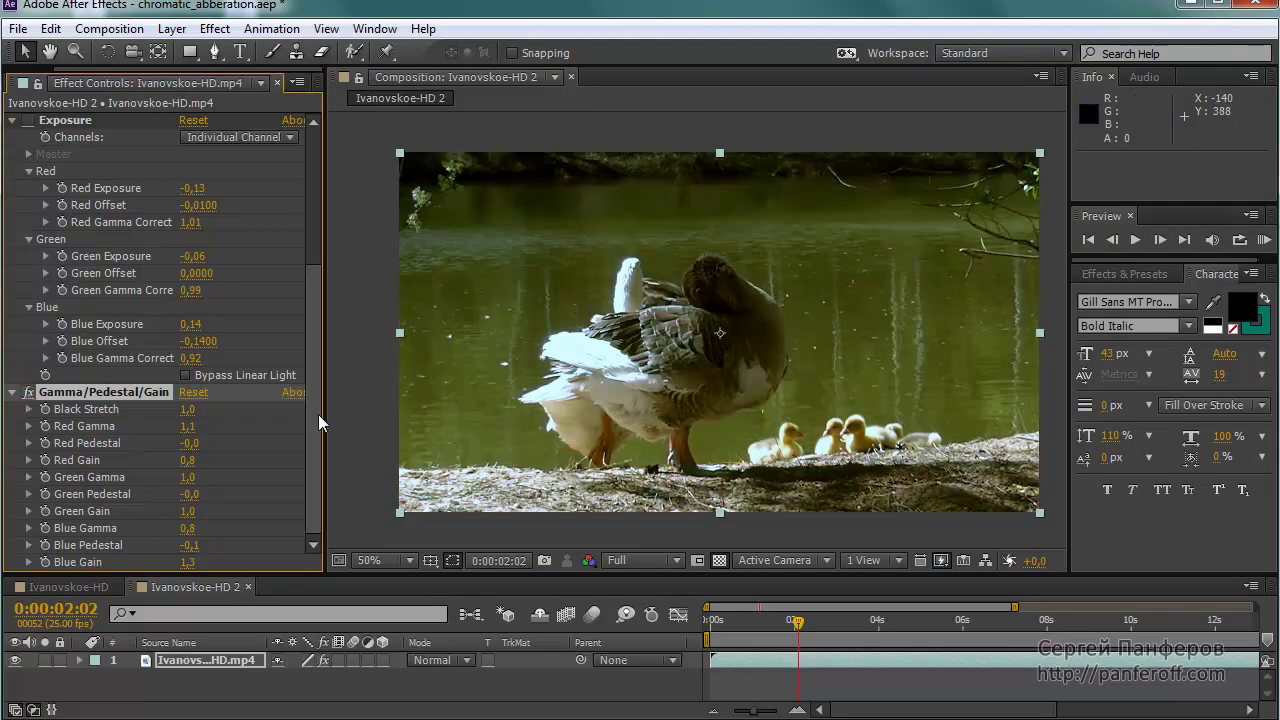
pyautogui.moveTo(318, 414); pyautogui.dragTo(312, 229)
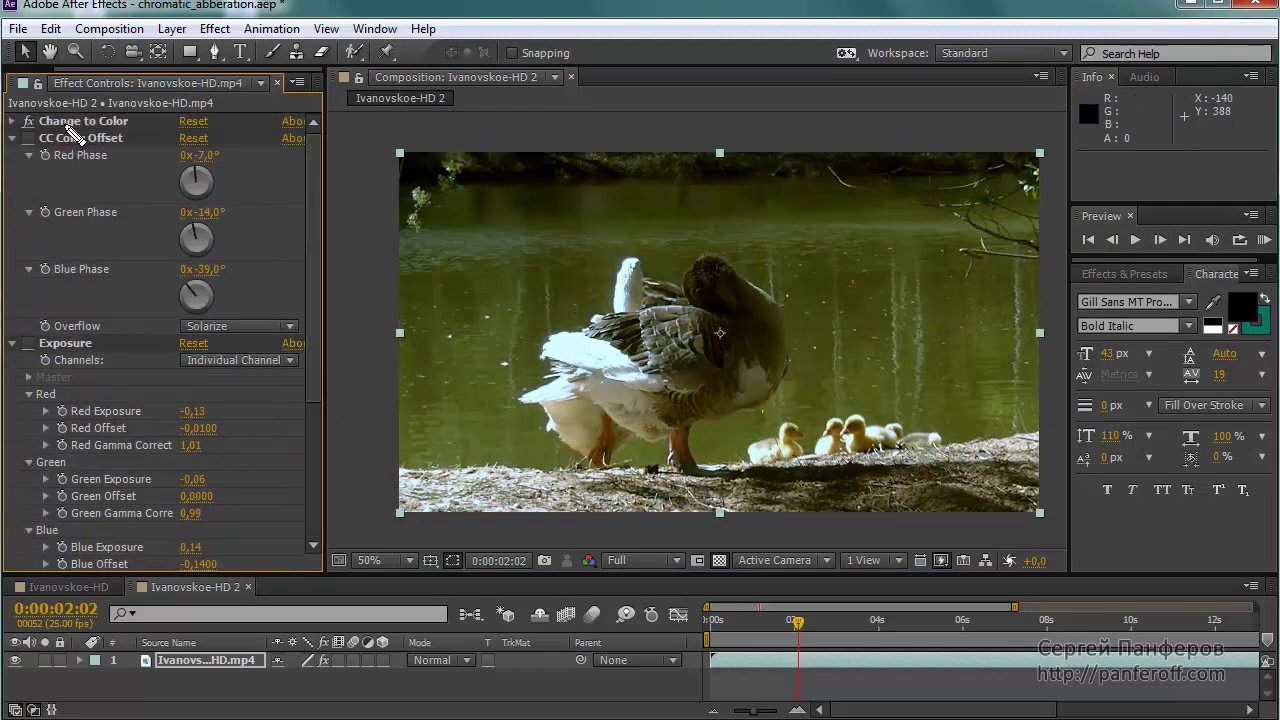
# Disable CC Color Offset, then switch Change to Color off and back on to compare.
pyautogui.click(30, 137)
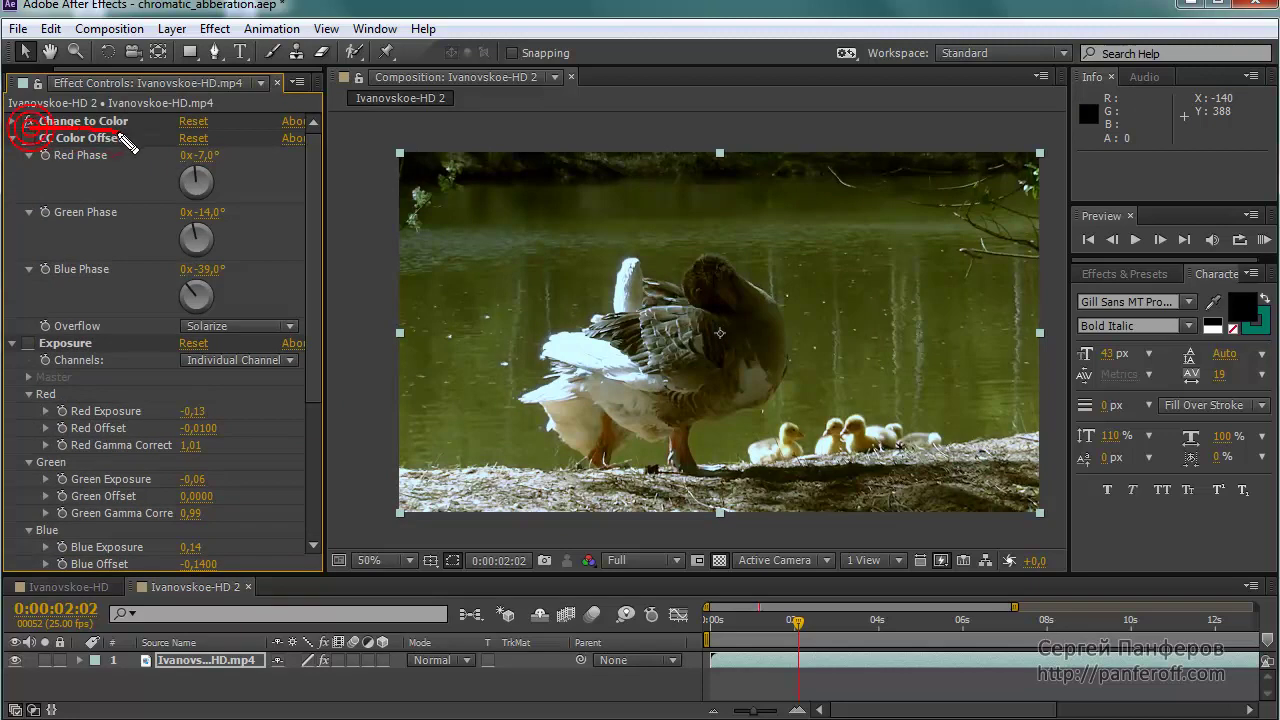
pyautogui.click(30, 121)
pyautogui.click(30, 121)
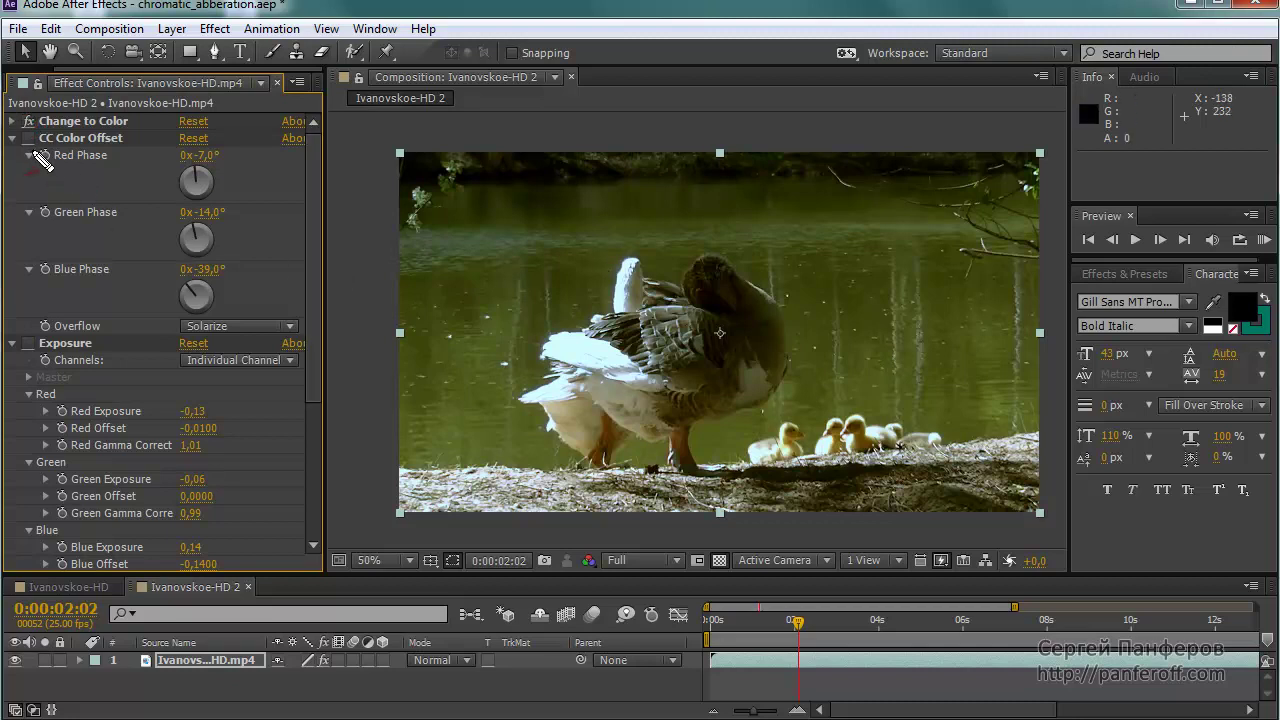
# Underline CC Color Offset and other effect stack entries, then mark the goose in the preview.
pyautogui.moveTo(34, 149); pyautogui.dragTo(143, 149)
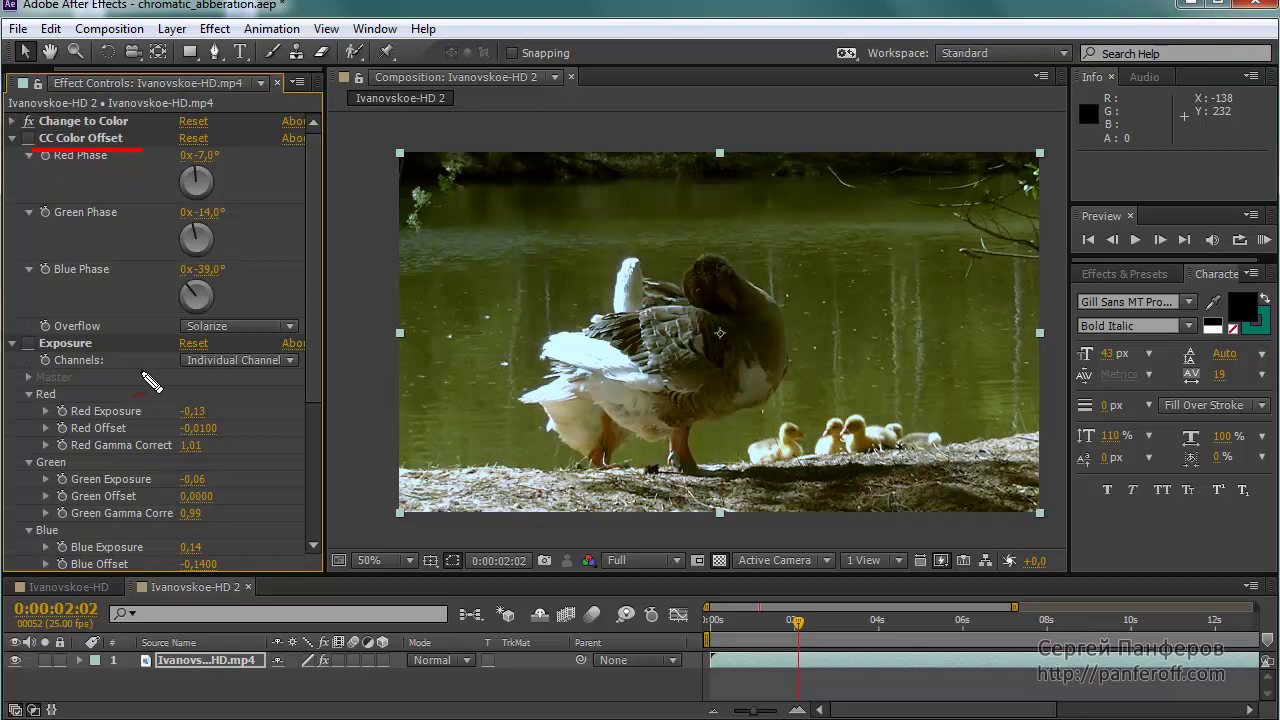
pyautogui.moveTo(34, 350); pyautogui.dragTo(137, 350)
pyautogui.press('Escape')
pyautogui.moveTo(315, 255); pyautogui.dragTo(309, 400)
pyautogui.moveTo(33, 401); pyautogui.dragTo(197, 400)
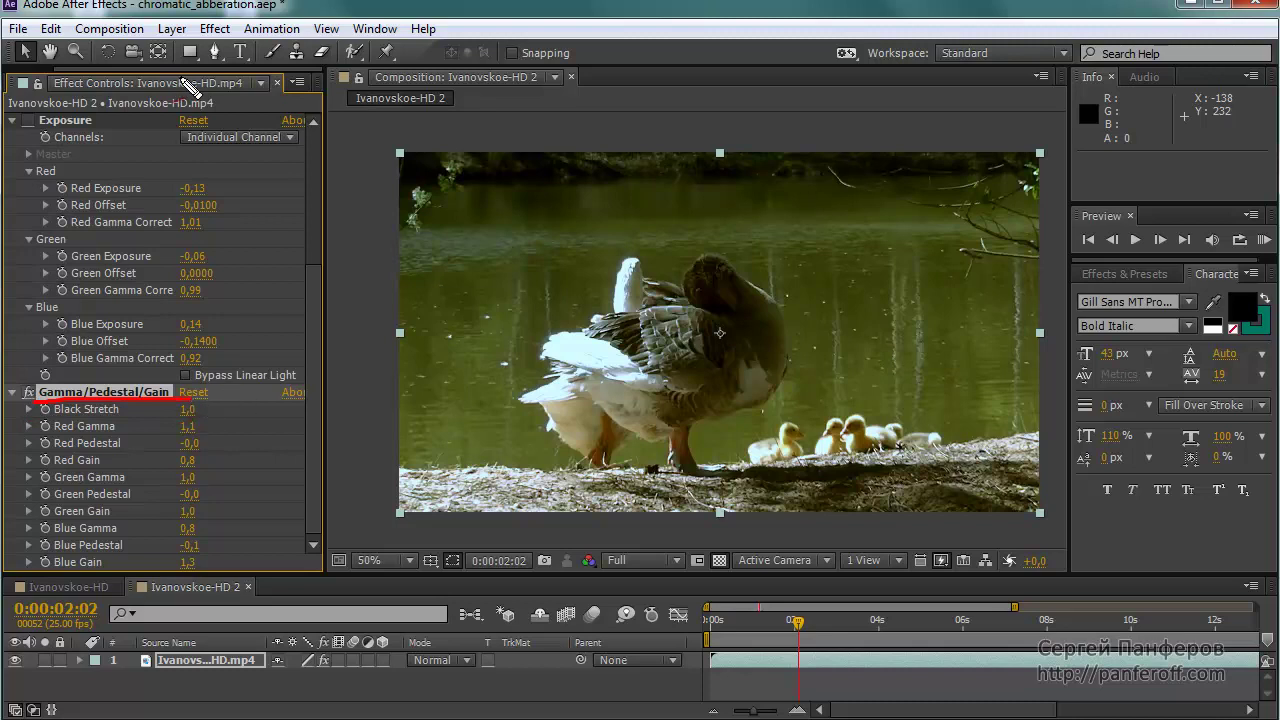
pyautogui.click(580, 277)
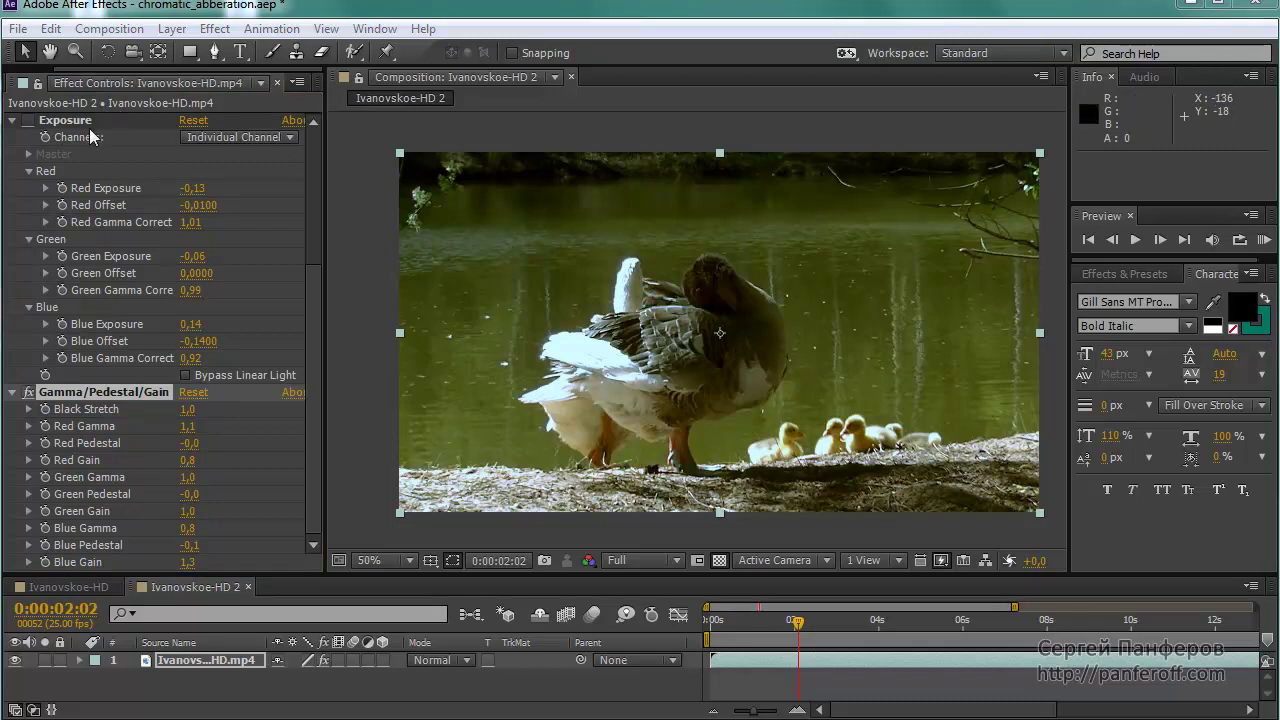
pyautogui.moveTo(313, 333); pyautogui.dragTo(299, 155)
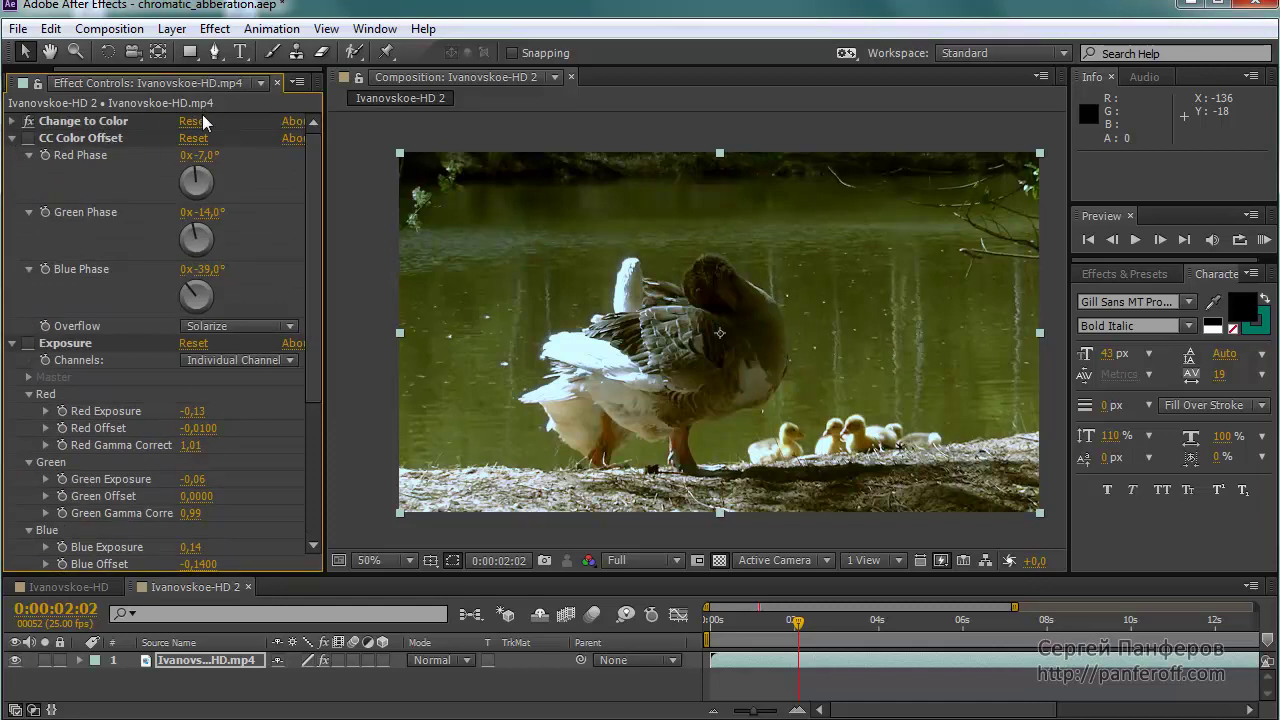
pyautogui.moveTo(214, 116); pyautogui.dragTo(205, 106)
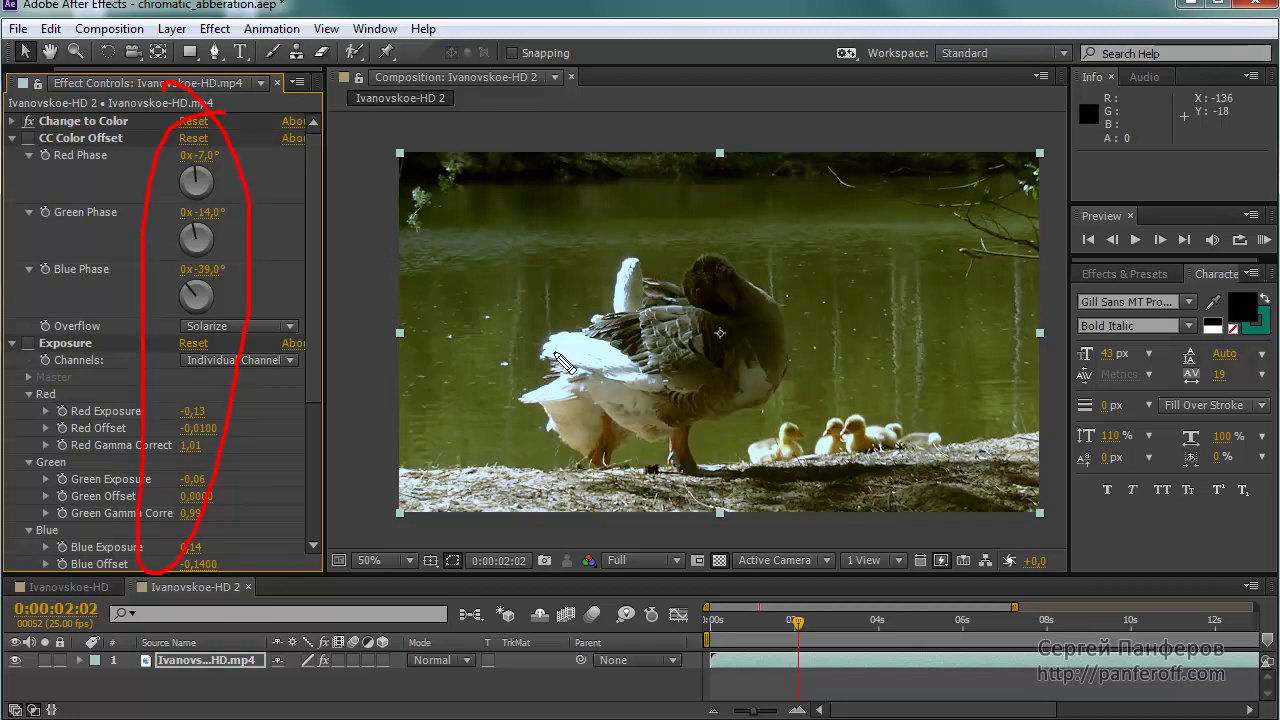
pyautogui.moveTo(551, 306); pyautogui.dragTo(556, 297)
pyautogui.moveTo(252, 121); pyautogui.dragTo(148, 162)
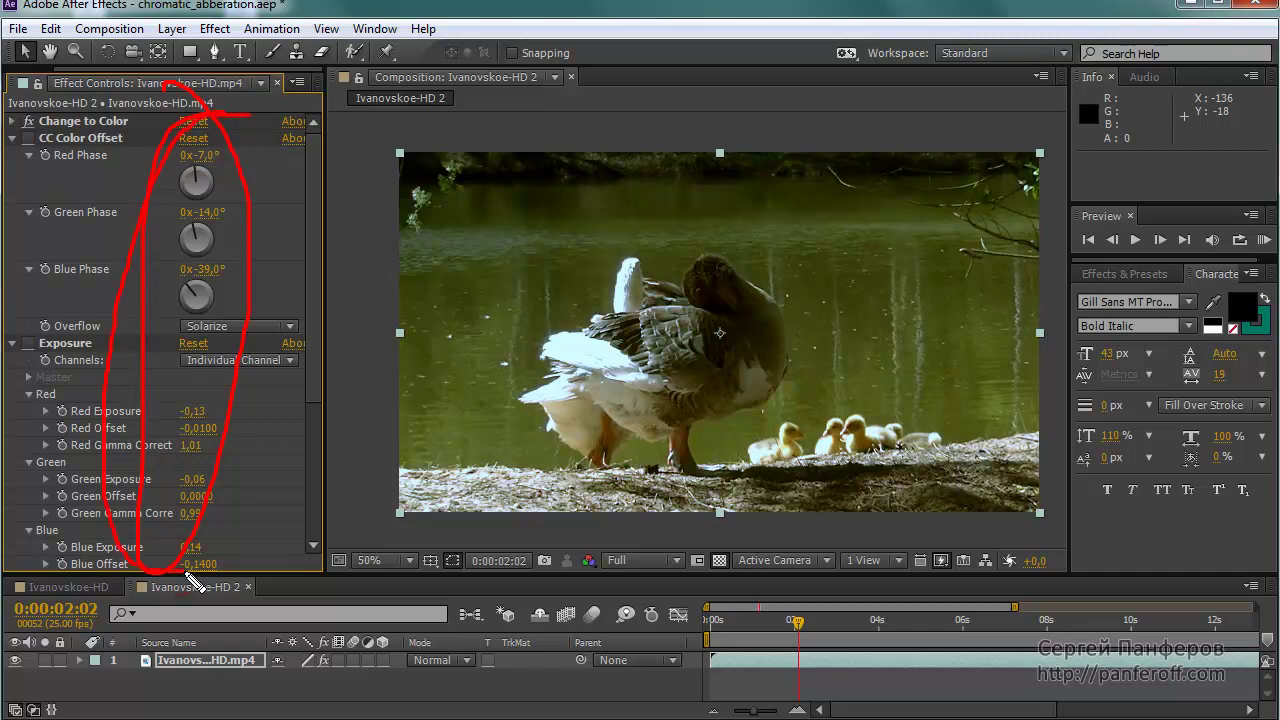
pyautogui.moveTo(210, 300); pyautogui.dragTo(220, 298)
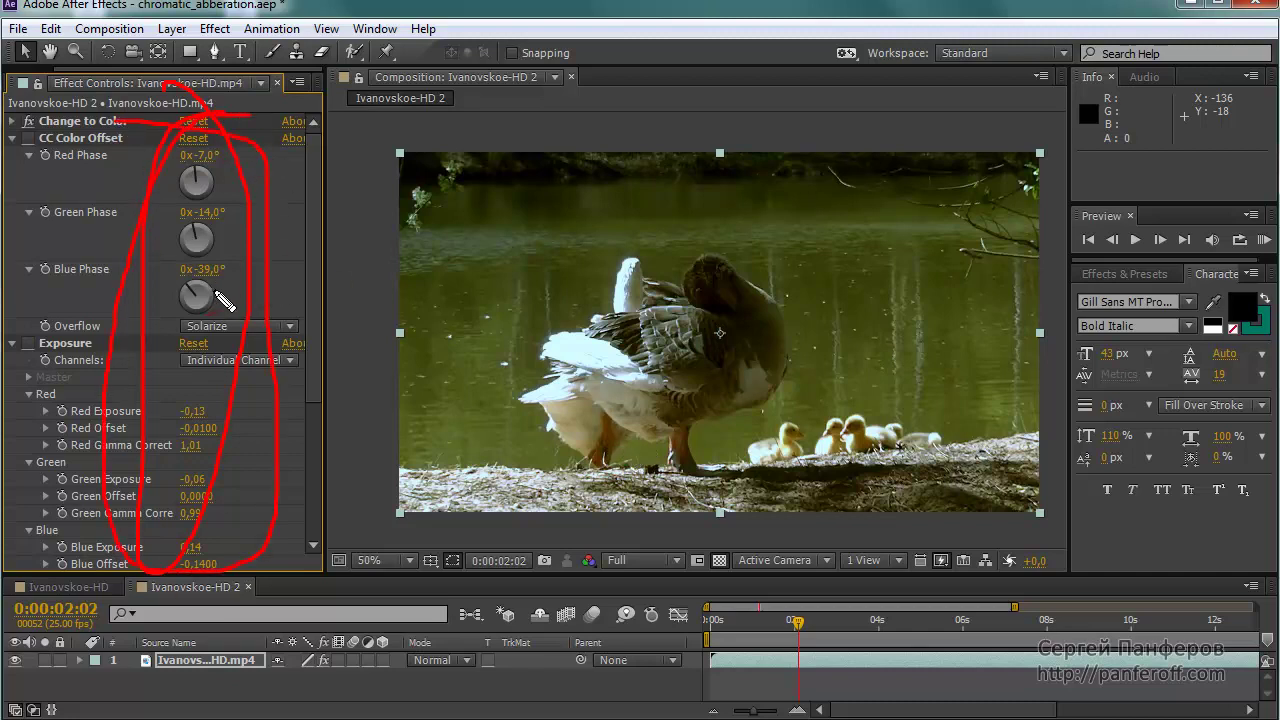
pyautogui.moveTo(822, 222)
pyautogui.mouseDown()
pyautogui.moveTo(862, 362)
pyautogui.moveTo(750, 219)
pyautogui.mouseUp()
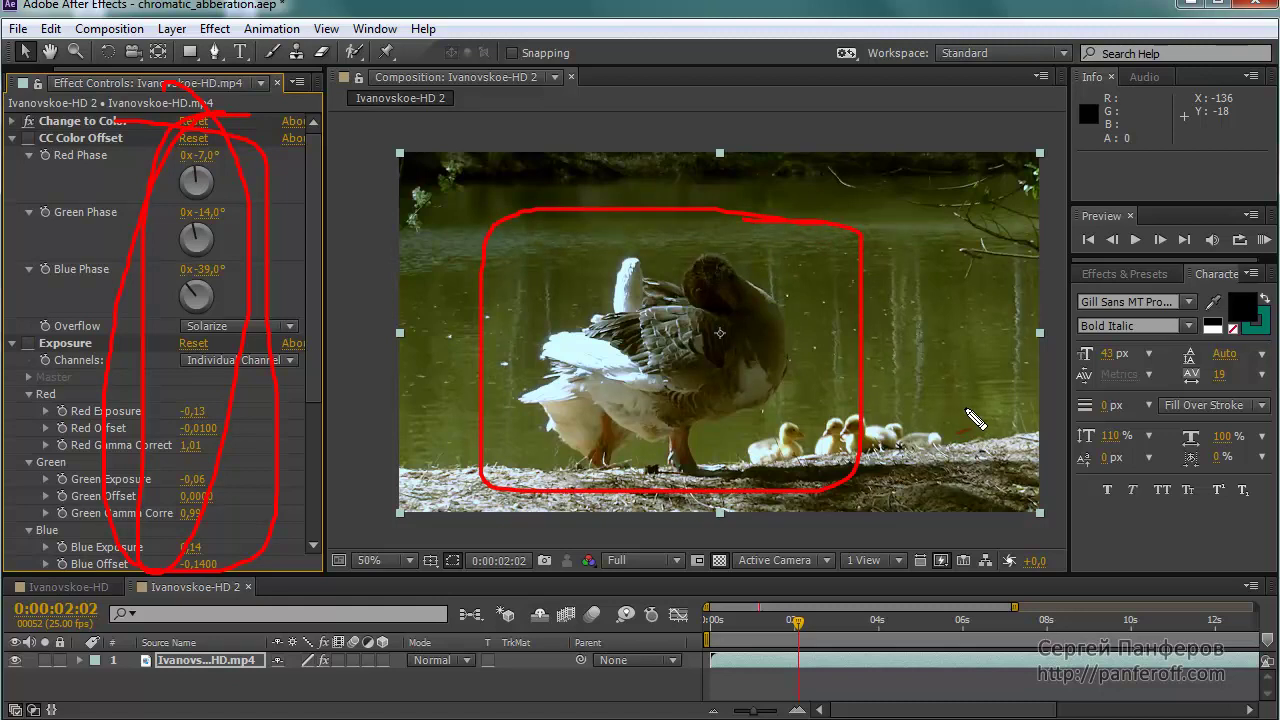
pyautogui.press('Escape')
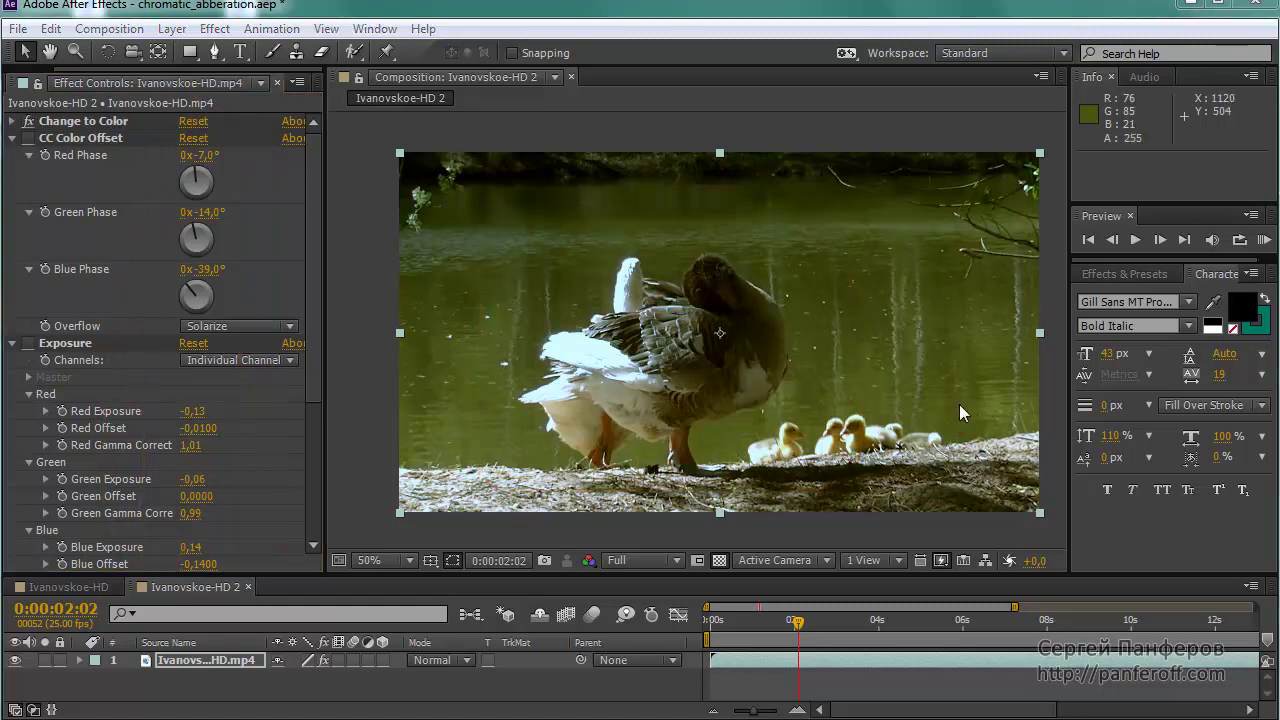